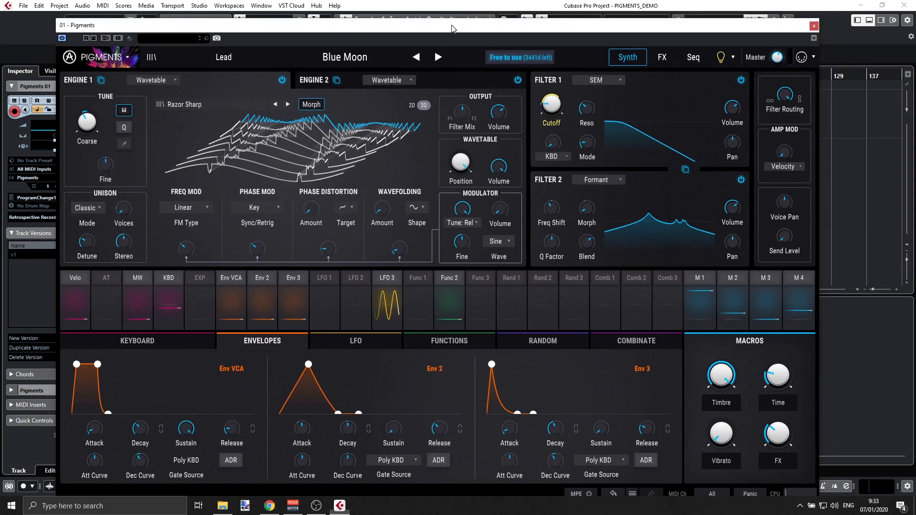
- Reposition the synth window and look through the LFO, Functions, Random, Combine, Envelopes and Keyboard modulation sections
left_click_drag(461, 31, 444, 15)
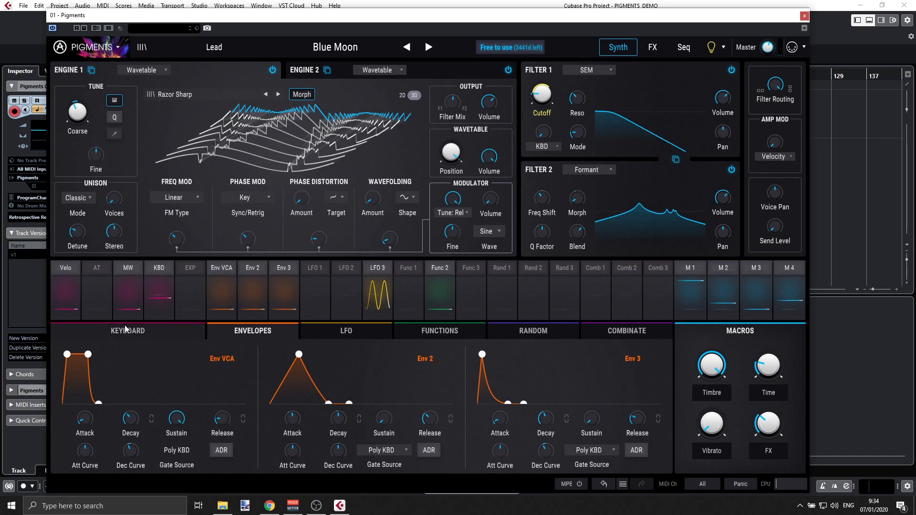
left_click(350, 334)
left_click(433, 331)
left_click(524, 331)
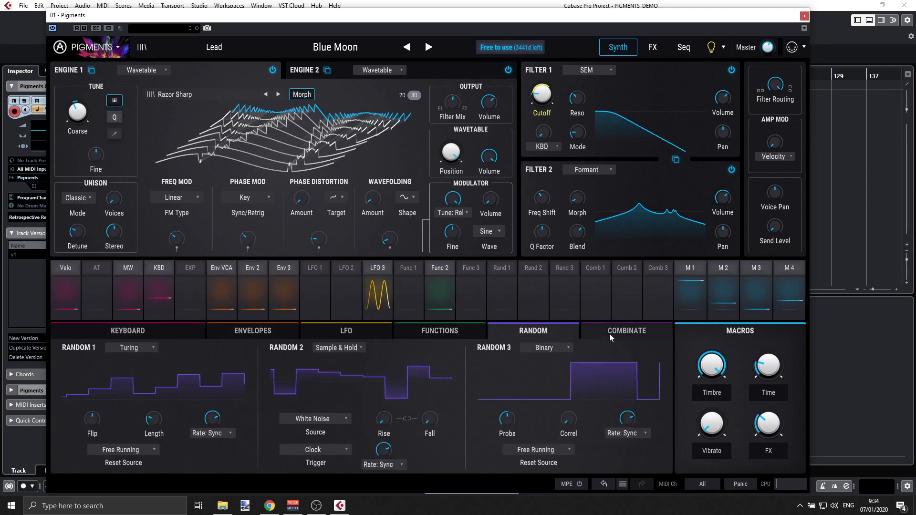
left_click(609, 334)
left_click(416, 333)
left_click(343, 332)
left_click(292, 333)
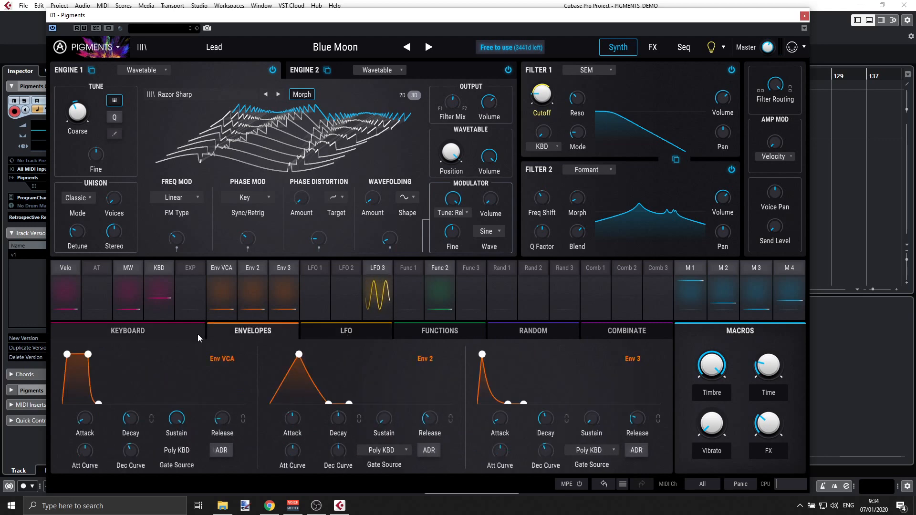
left_click(197, 334)
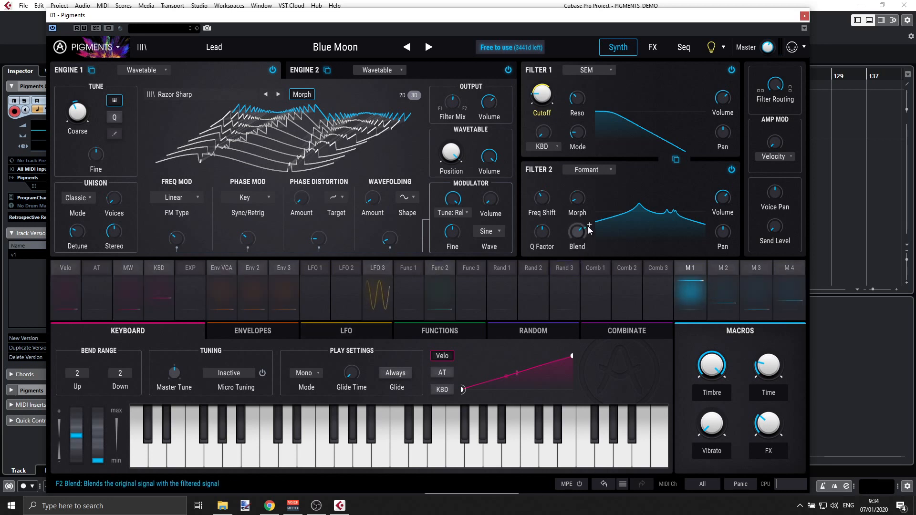
- Inspect Filter 1's Mode control, view the effects and sequencer pages, and return to the synth page
mouse_move(574, 141)
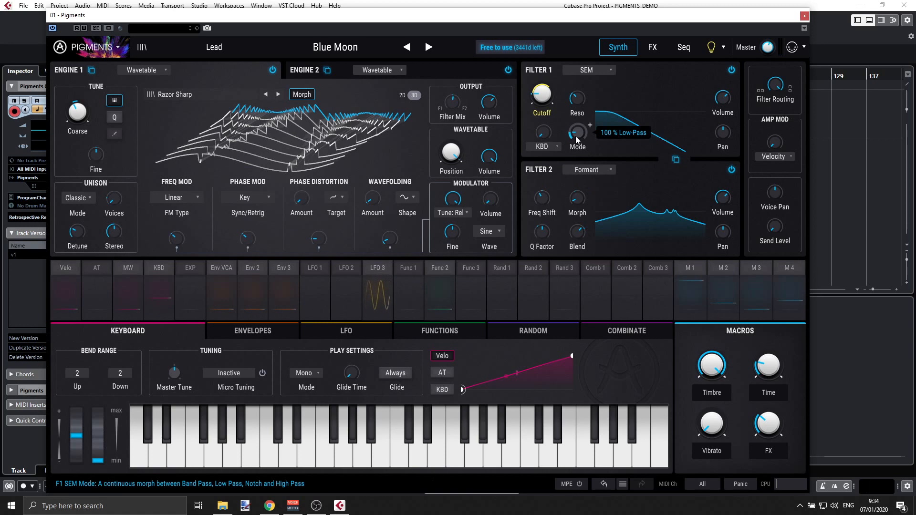
left_click(660, 49)
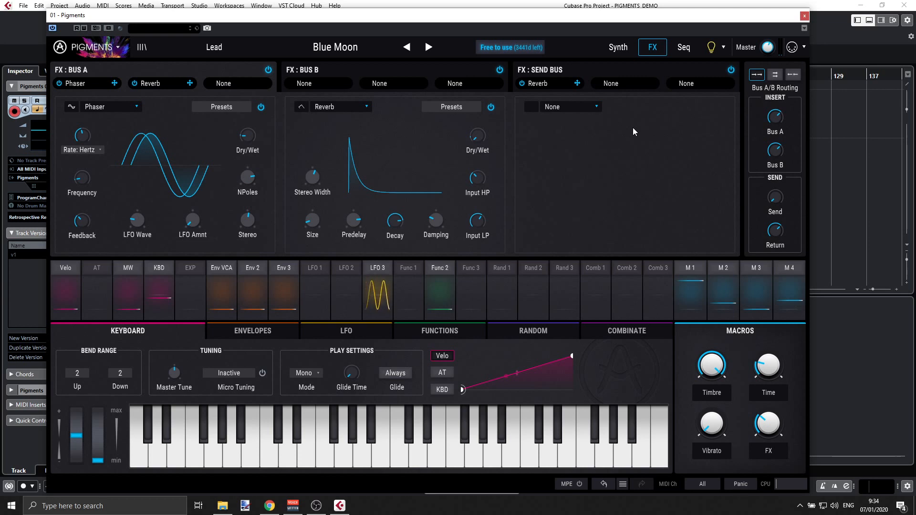
left_click(687, 52)
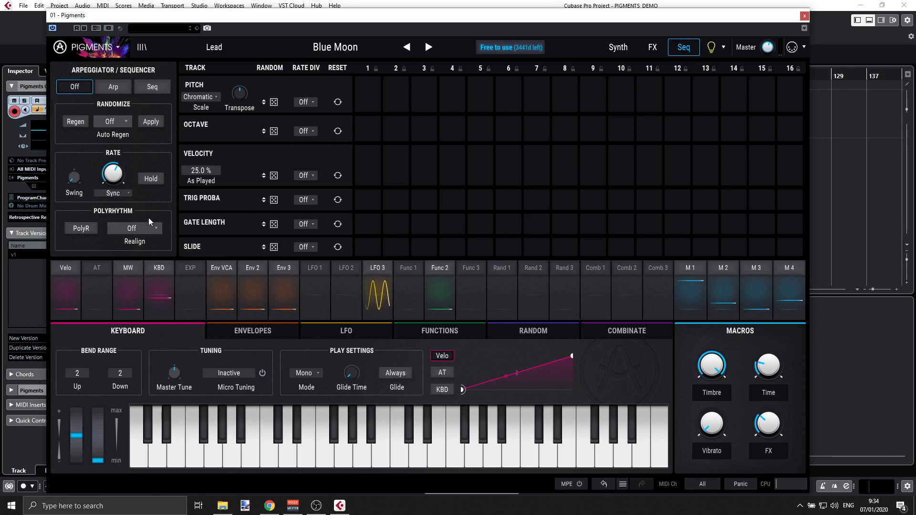
left_click(616, 47)
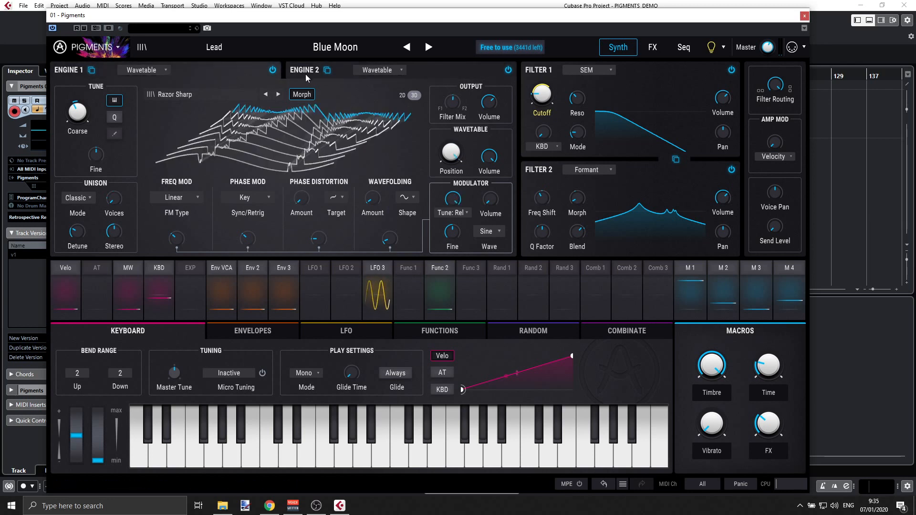
- Switch both Engine 1 and Engine 2 to the Analog type
left_click(165, 68)
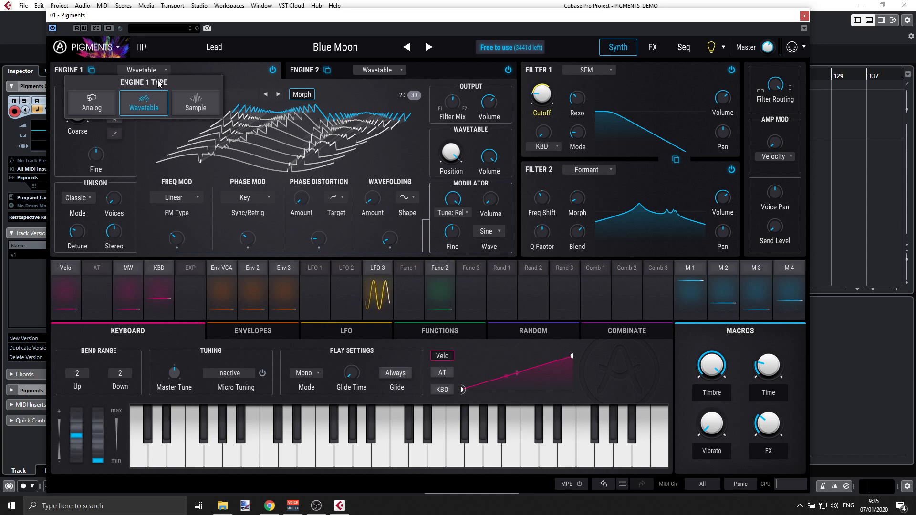
left_click(98, 104)
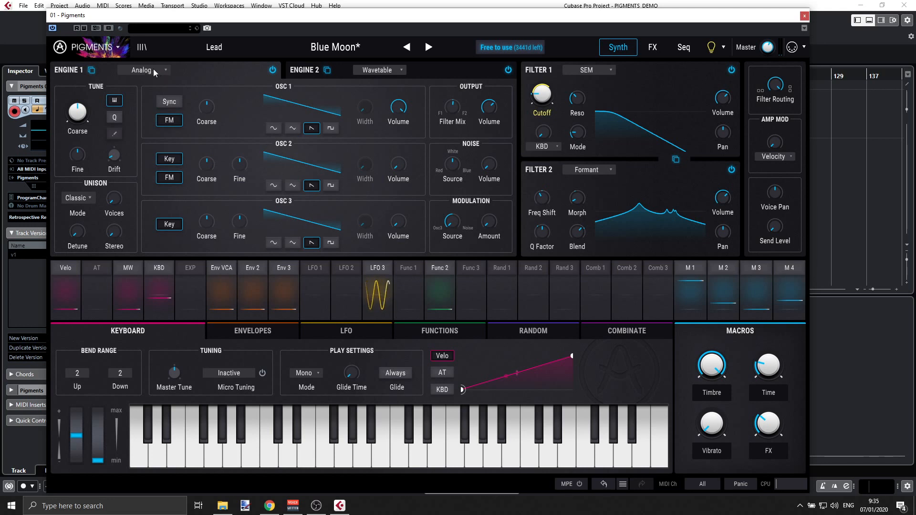
left_click(302, 73)
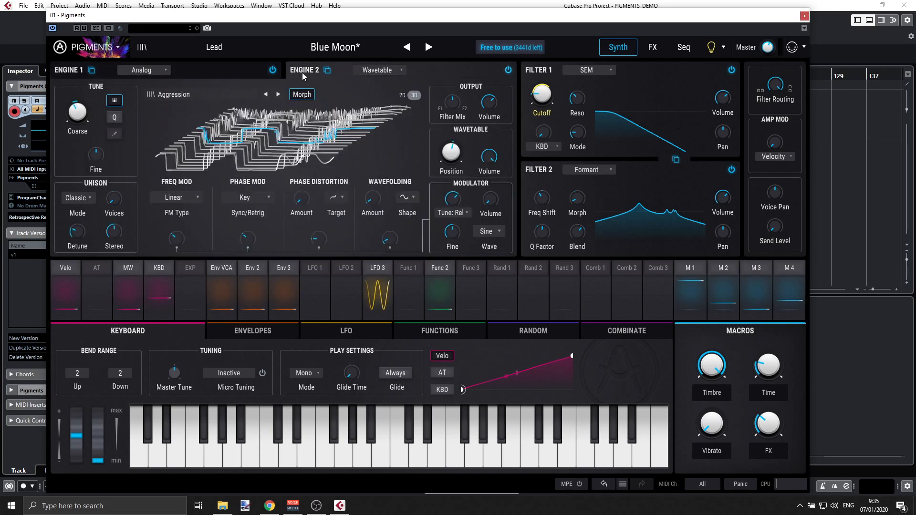
left_click(401, 70)
left_click(334, 107)
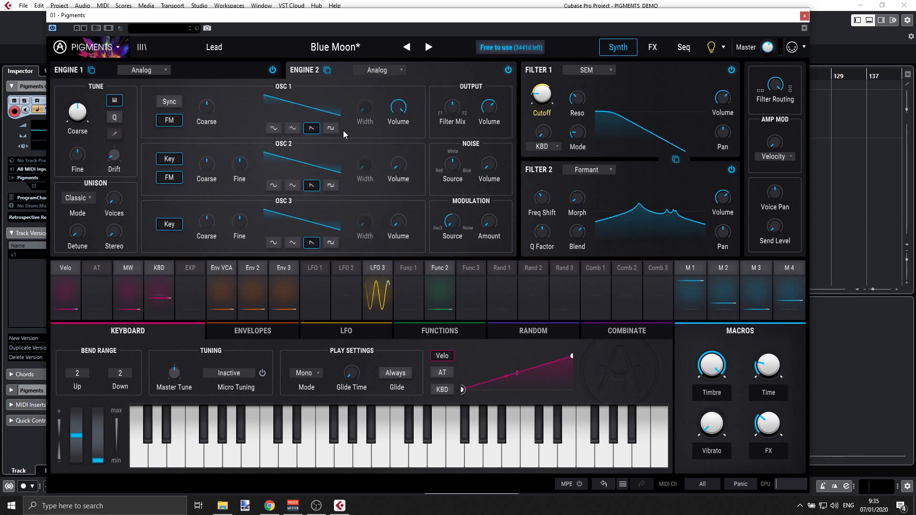
- Try Engine 1 as Wavetable and Sample, return it to Analog, and toggle the engine off and on
left_click(196, 70)
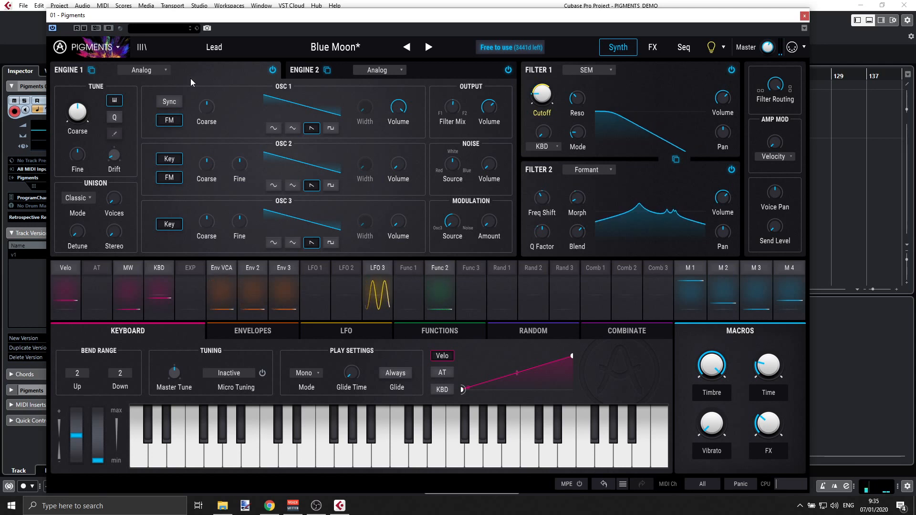
left_click(151, 71)
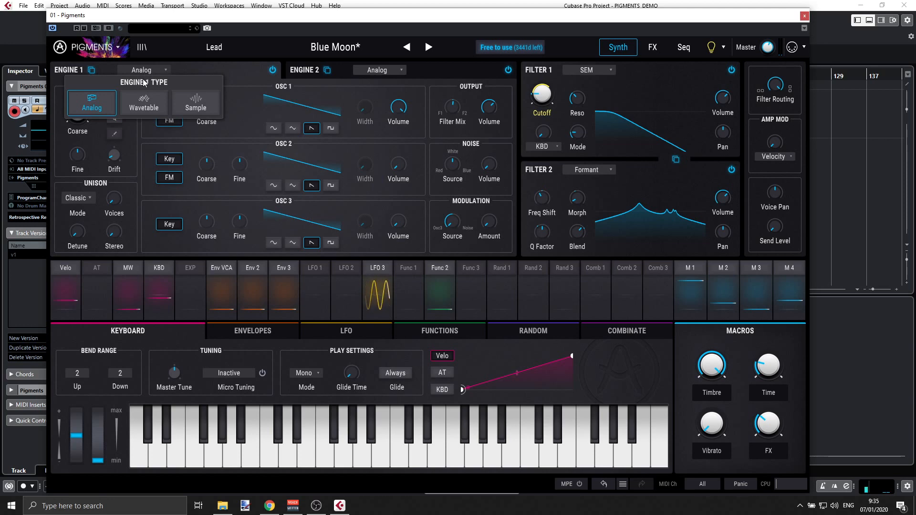
left_click(148, 97)
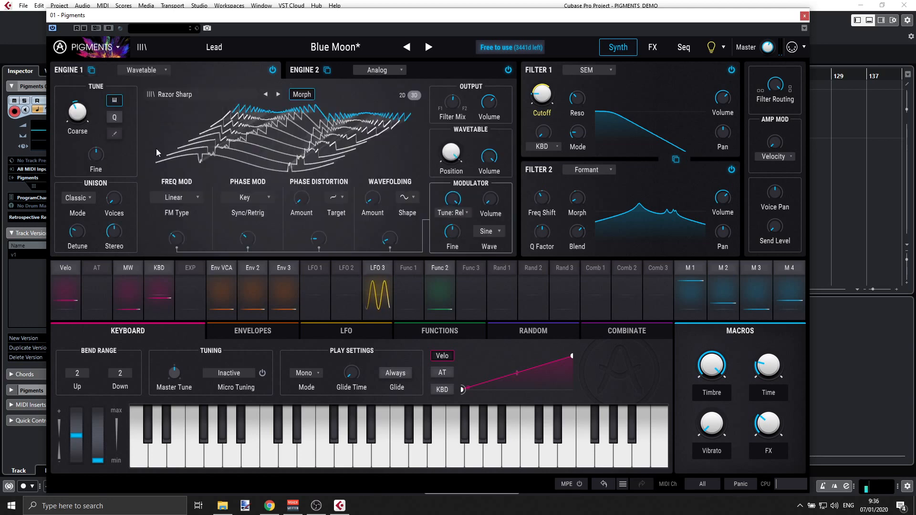
left_click(152, 67)
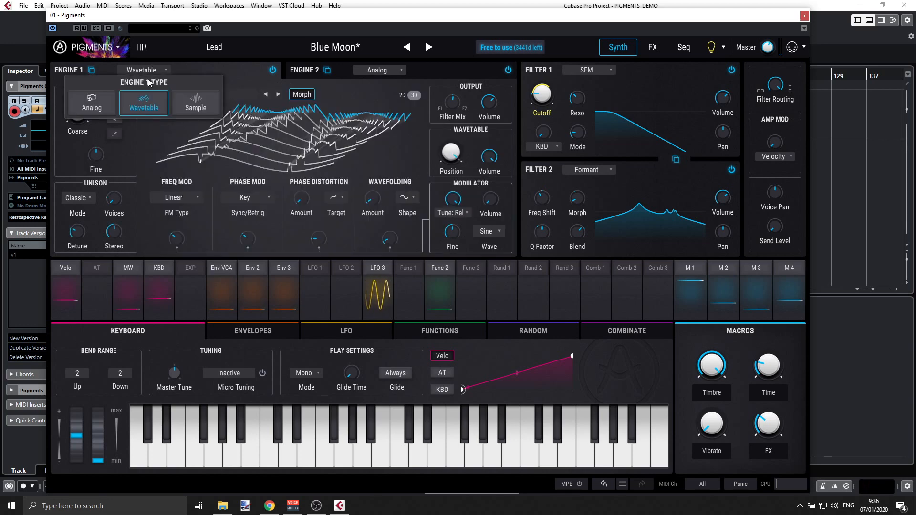
left_click(210, 103)
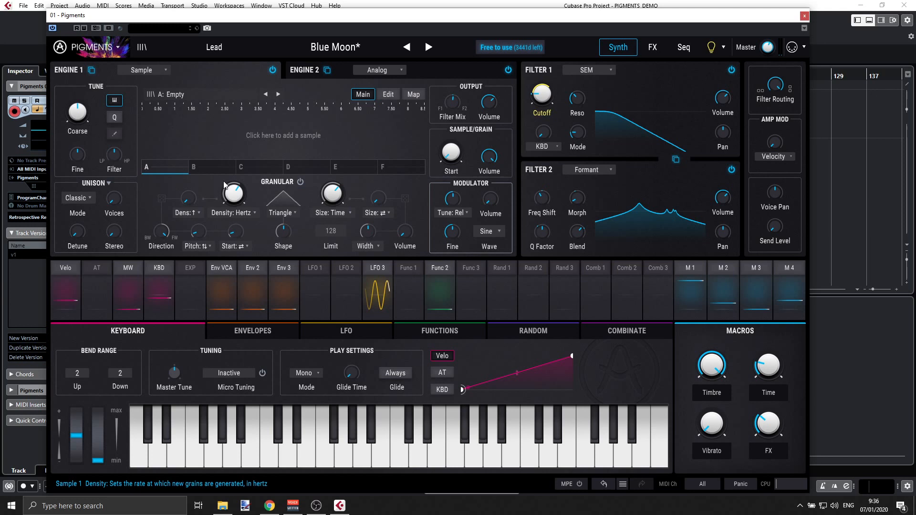
left_click(129, 70)
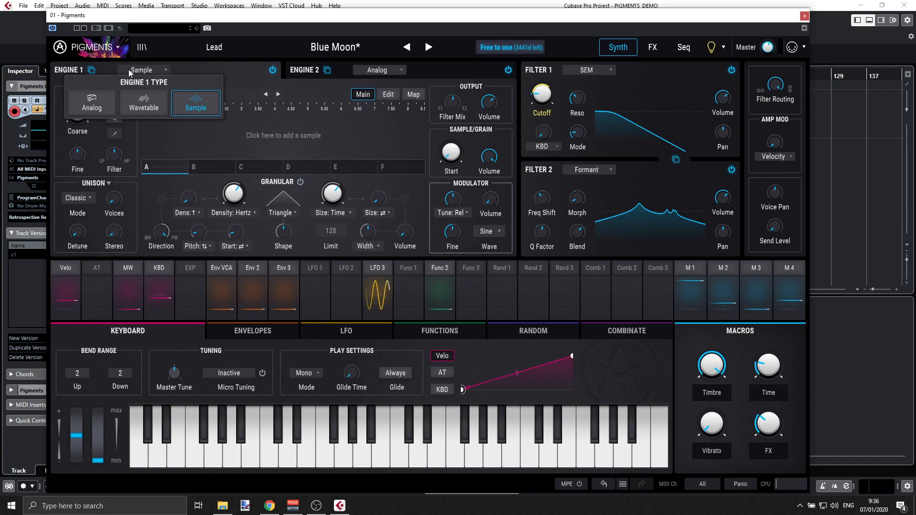
left_click(109, 101)
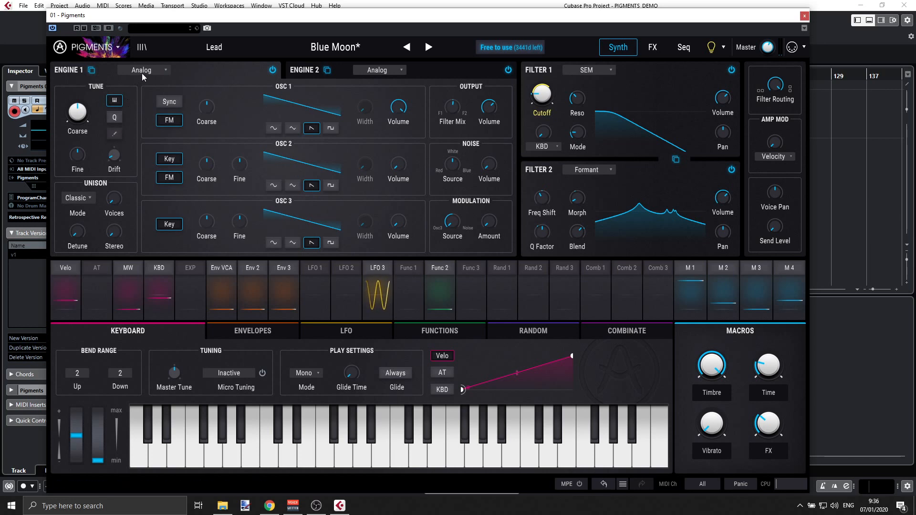
left_click(272, 71)
left_click(273, 71)
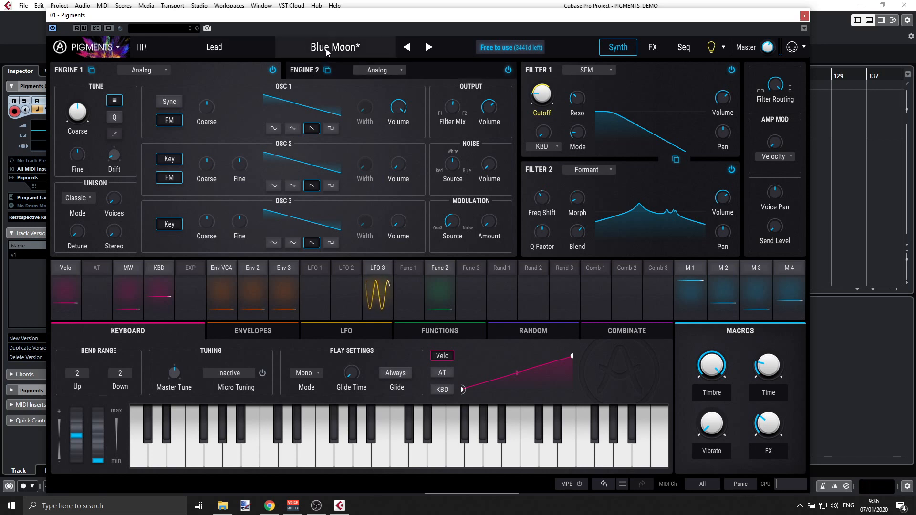
- Load the Default preset from the Template category
left_click(219, 48)
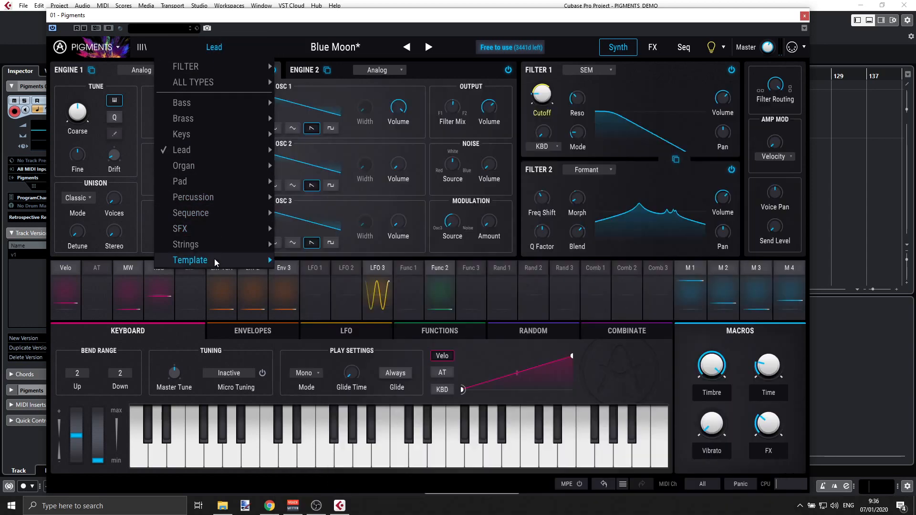
mouse_move(216, 262)
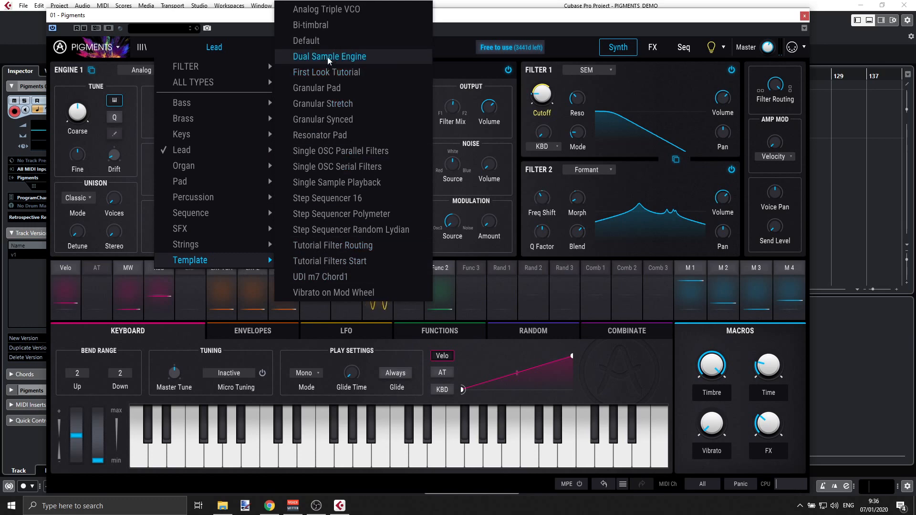
left_click(325, 41)
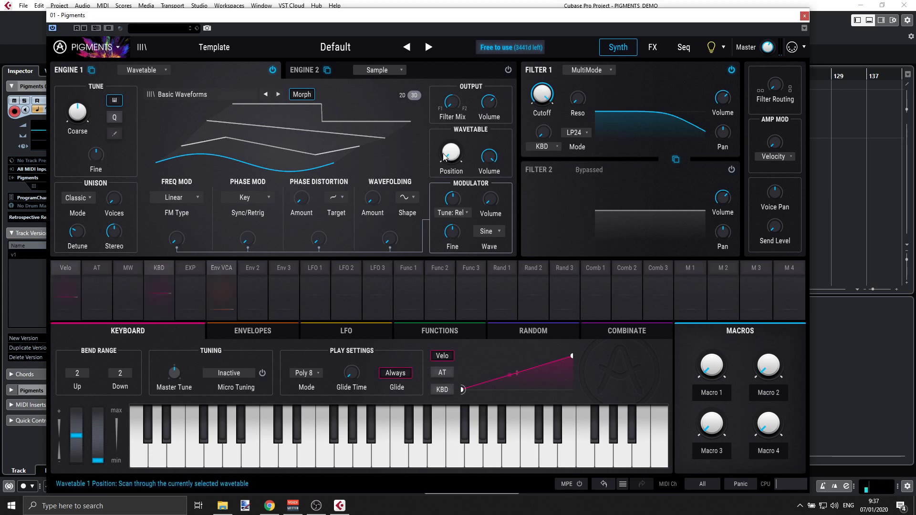
- Scan Engine 1's wavetable position through the Basic Waveforms and leave it between sine and triangle, close to the triangle
left_click_drag(450, 152, 466, 139)
mouse_move(451, 152)
left_mouse_down()
mouse_move(451, 84)
mouse_move(448, 160)
left_mouse_up()
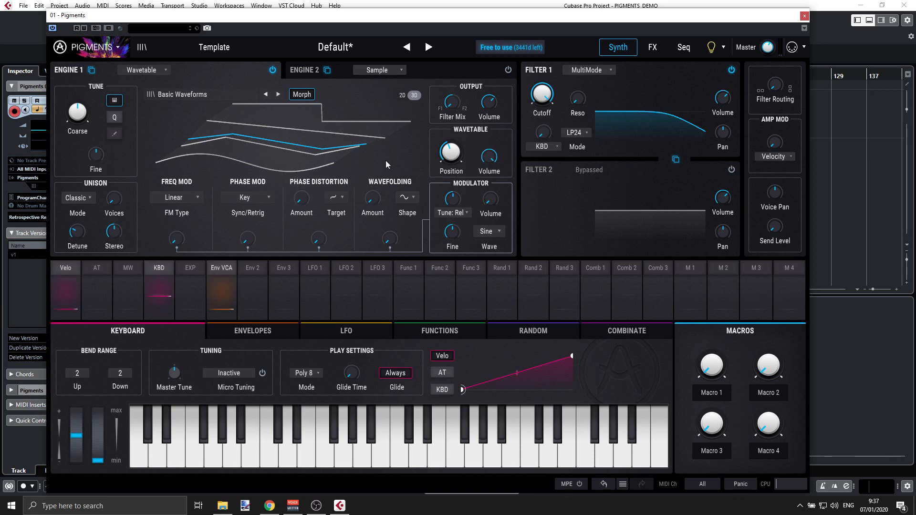
left_click_drag(454, 172, 455, 139)
- Assign LFO 1 to modulate Engine 1's wavetable position and raise the modulation amount to 1.00
mouse_move(455, 149)
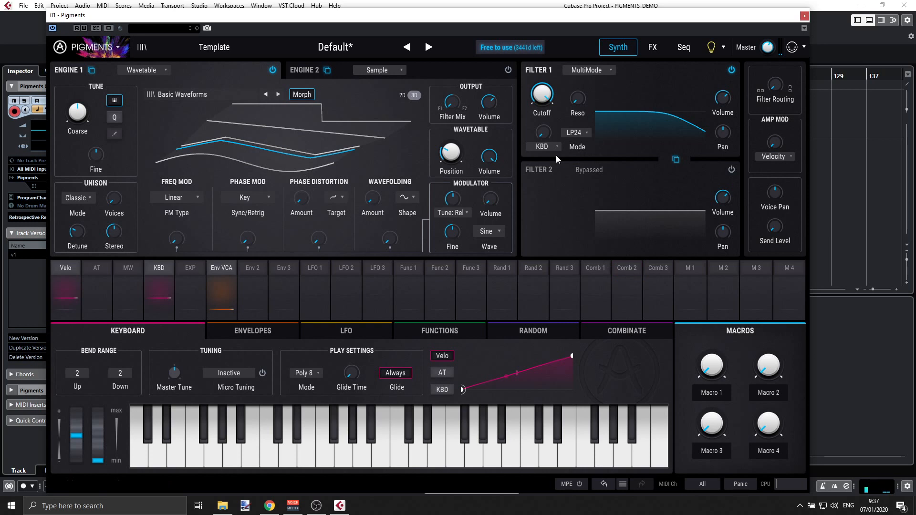
left_click(467, 141)
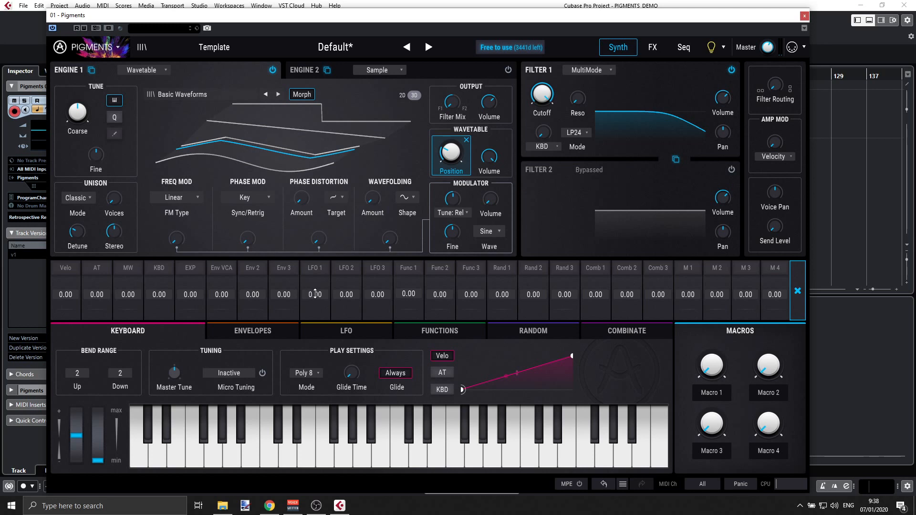
left_click_drag(315, 295, 314, 276)
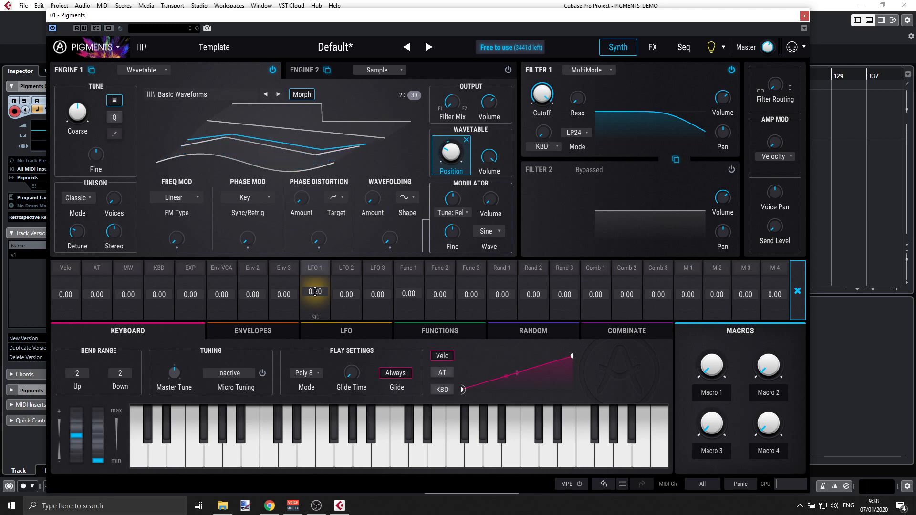
left_click_drag(315, 291, 315, 287)
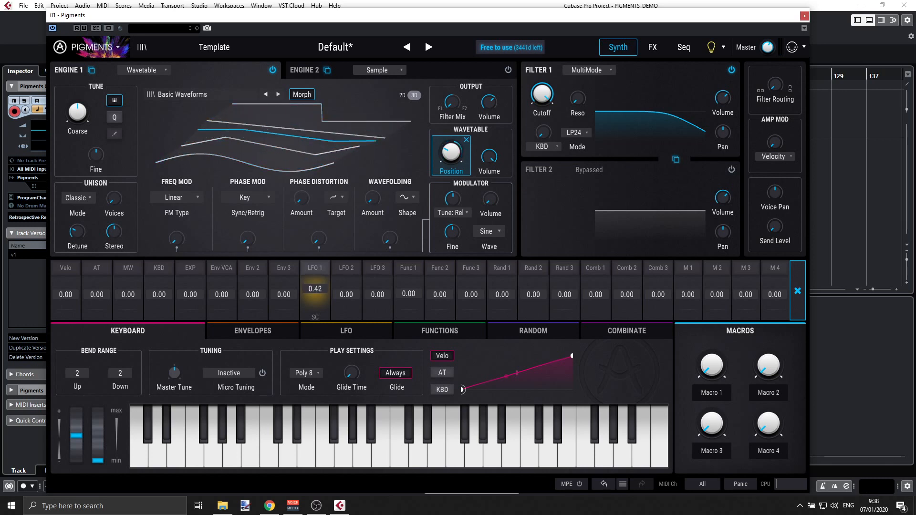
mouse_move(315, 288)
left_mouse_down()
mouse_move(315, 298)
mouse_move(315, 278)
left_mouse_up()
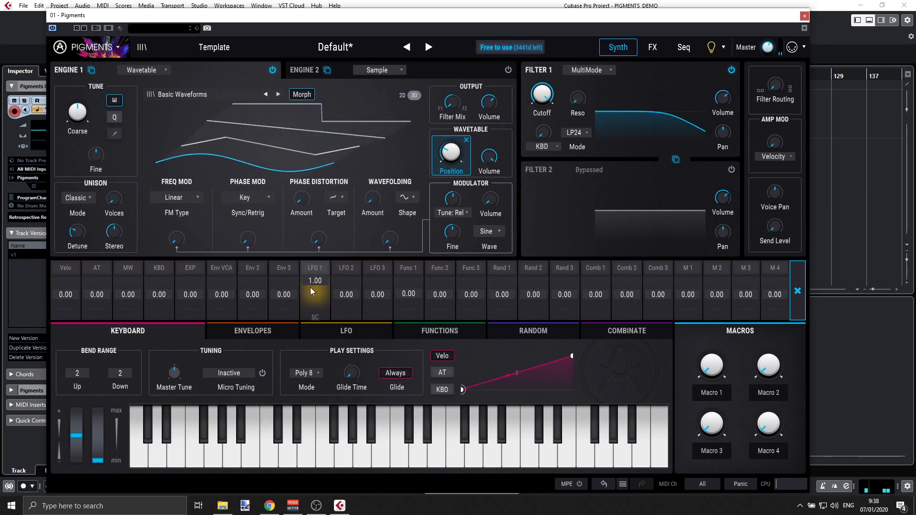
- Check LFO 1's rate types, keep Sync Binary, and try the 1/1 tempo division before leaving the rate at 1/2
left_click(353, 333)
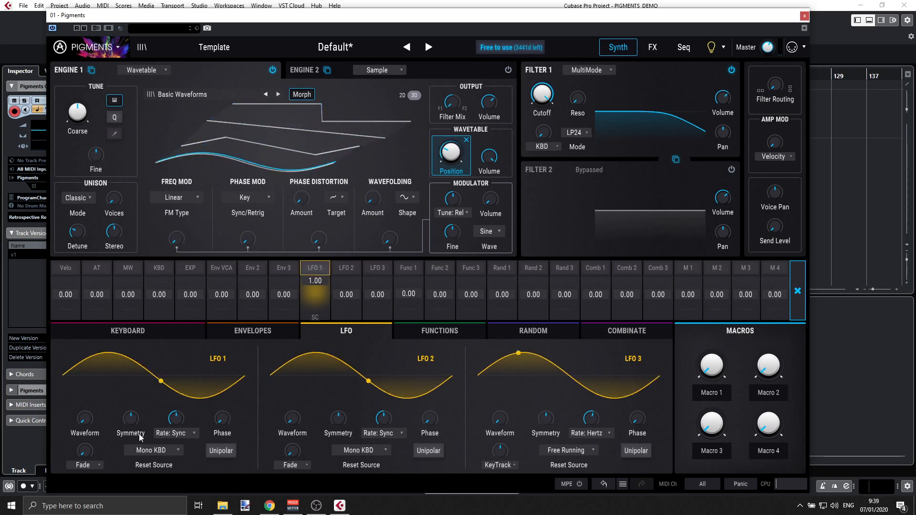
left_click(179, 436)
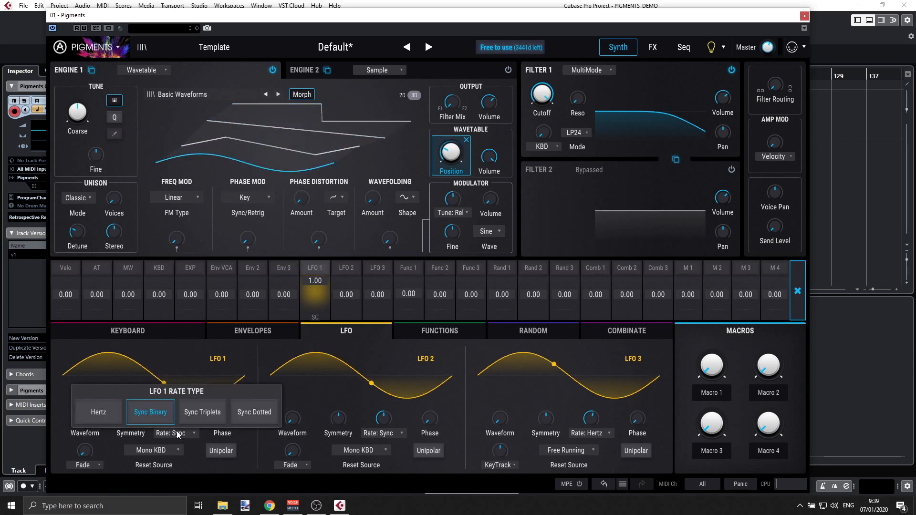
left_click(167, 371)
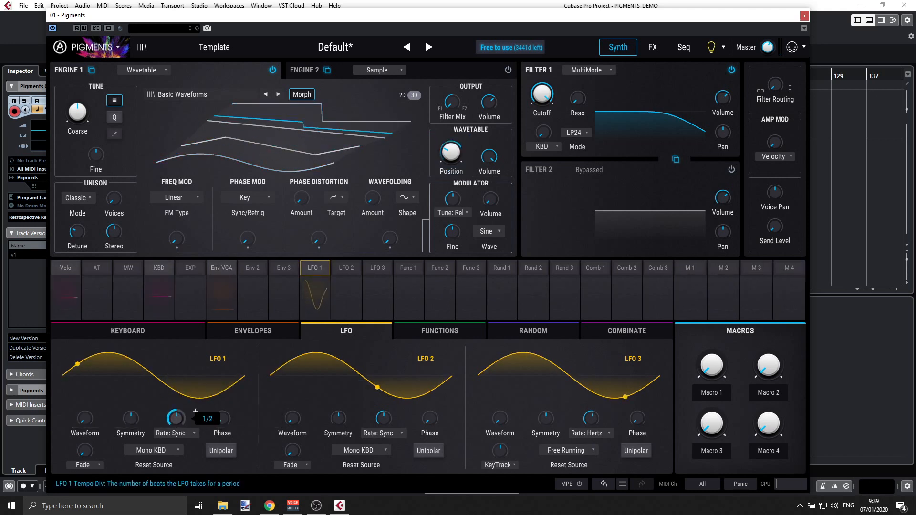
scroll(195, 411, "down", 2)
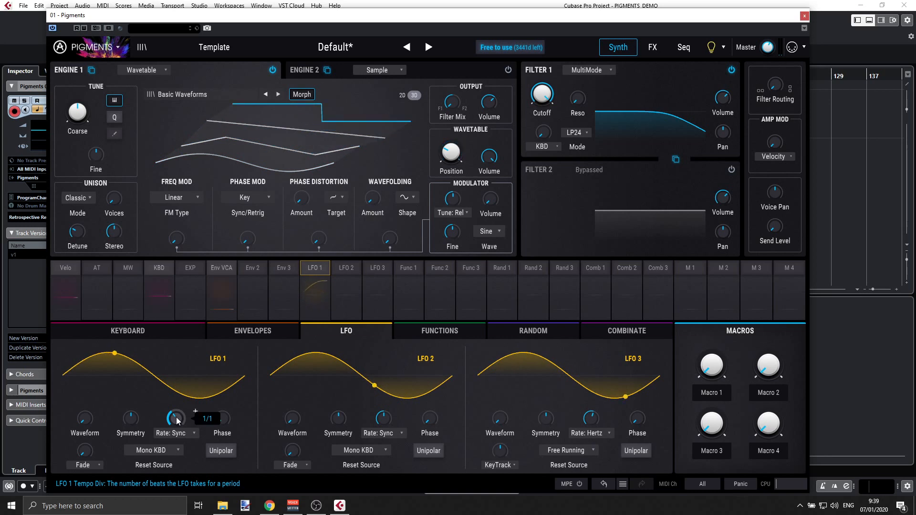
scroll(196, 410, "up", 1)
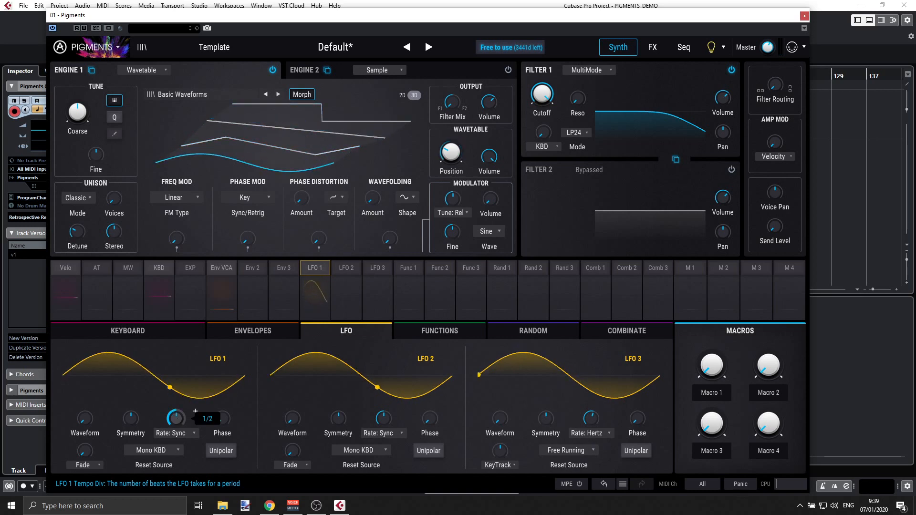
- Morph LFO 1's waveform away from sine to a blend between triangle and square
scroll(97, 411, "up", 5)
scroll(97, 411, "up", 3)
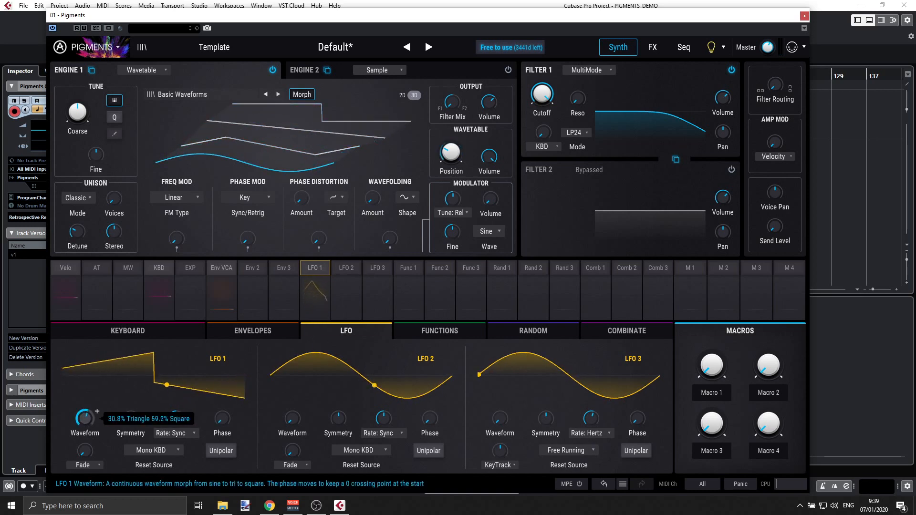
scroll(97, 412, "down", 2)
mouse_move(82, 425)
left_mouse_down()
mouse_move(82, 410)
mouse_move(82, 425)
left_mouse_up()
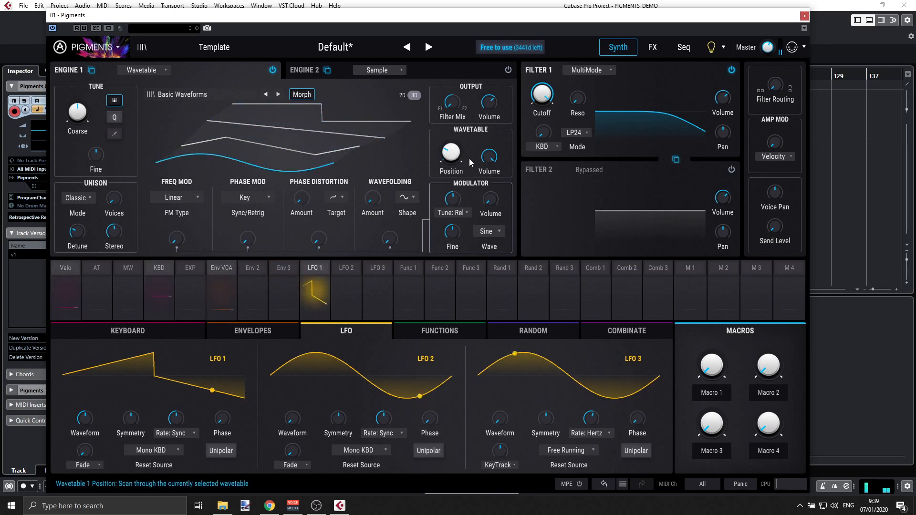
- Reduce LFO 1's modulation of Engine 1's wavetable position to 0.06 and raise the position itself to about 0.53
mouse_move(443, 161)
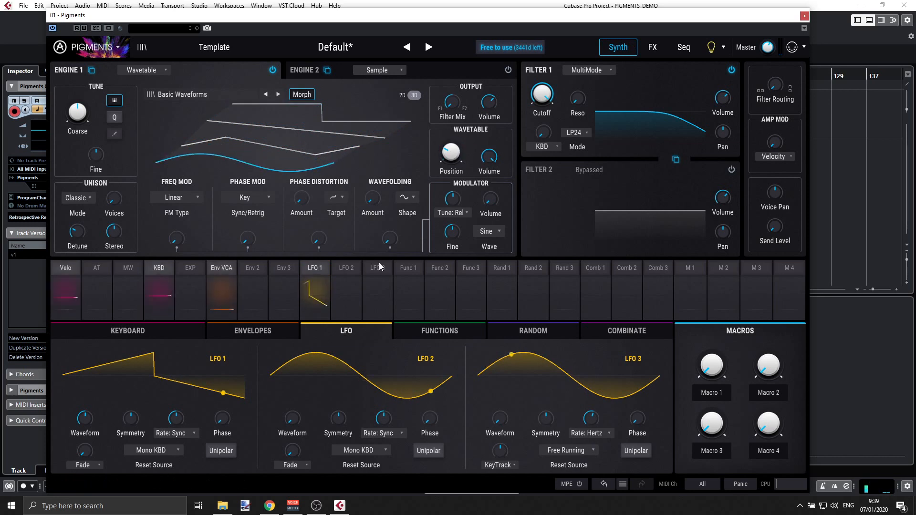
left_click(311, 270)
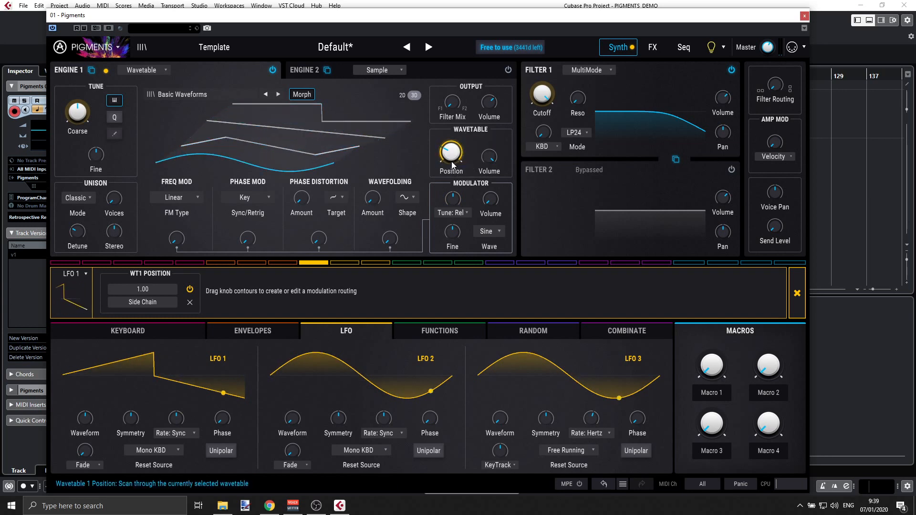
left_click_drag(461, 157, 461, 203)
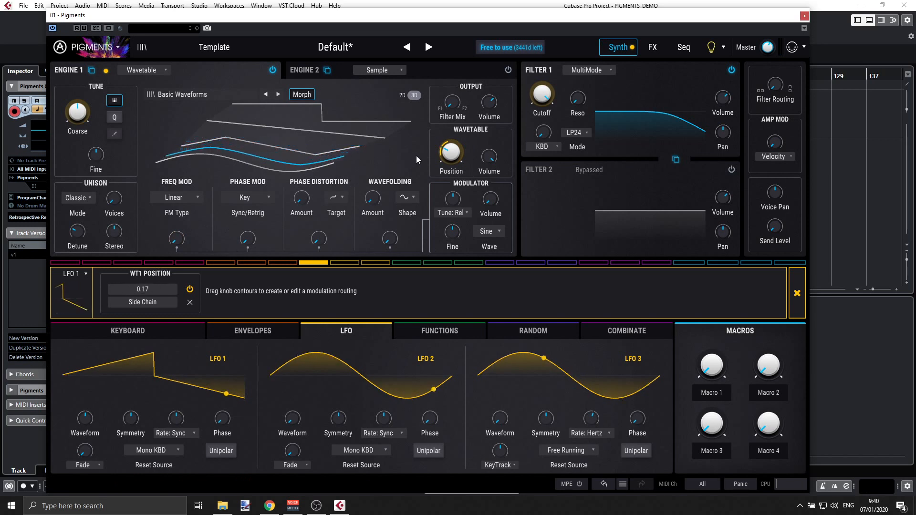
mouse_move(445, 160)
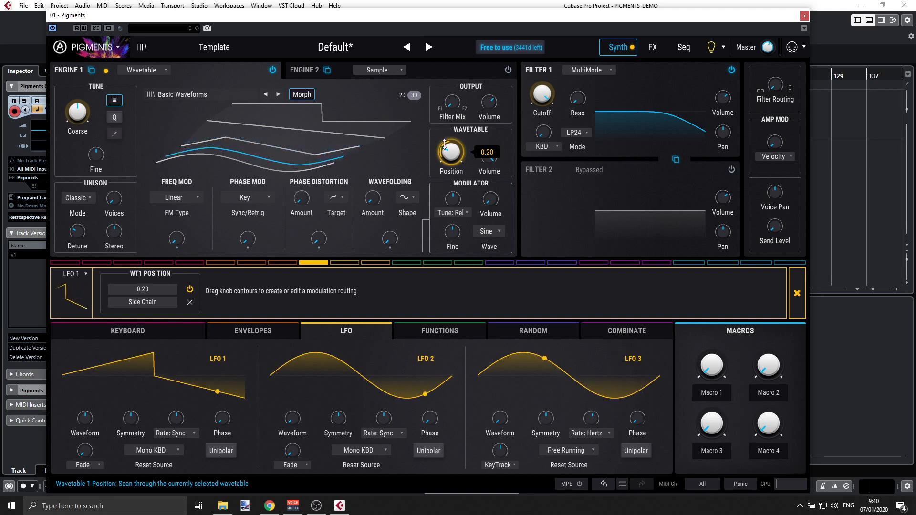
left_click_drag(443, 144, 444, 155)
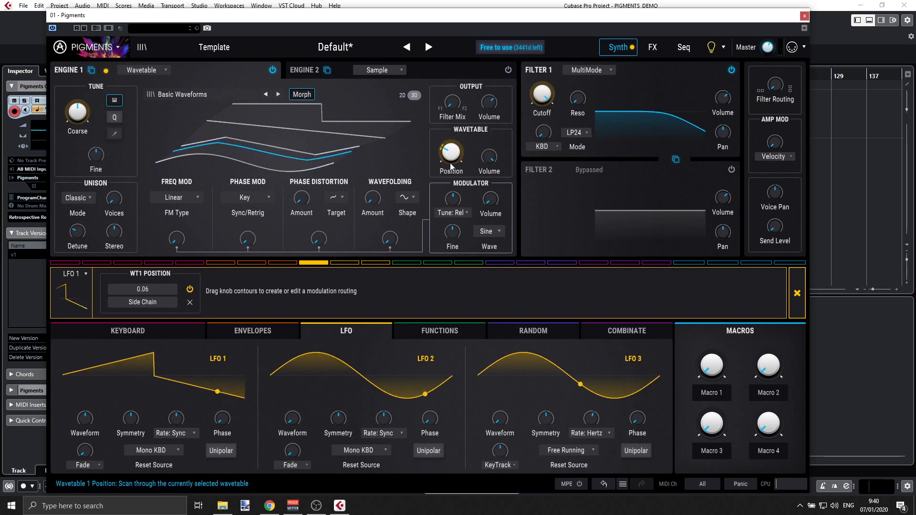
left_click_drag(450, 152, 450, 134)
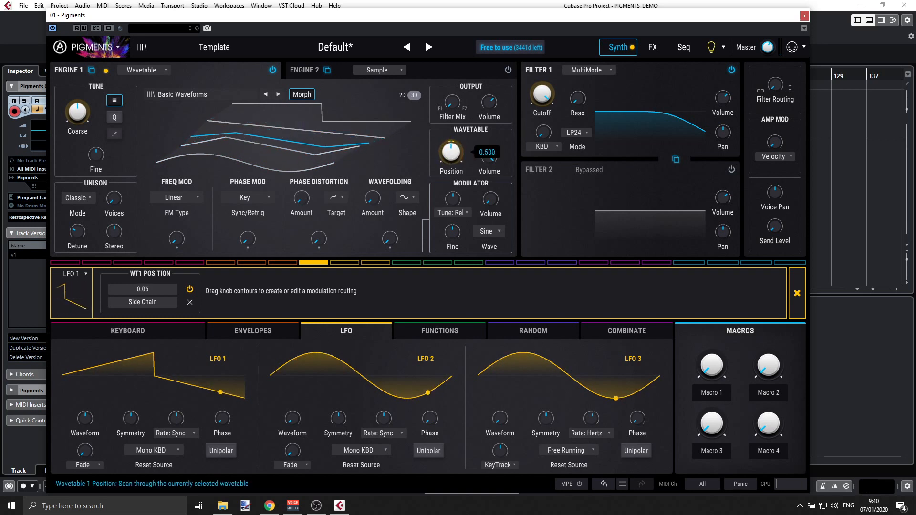
mouse_move(451, 166)
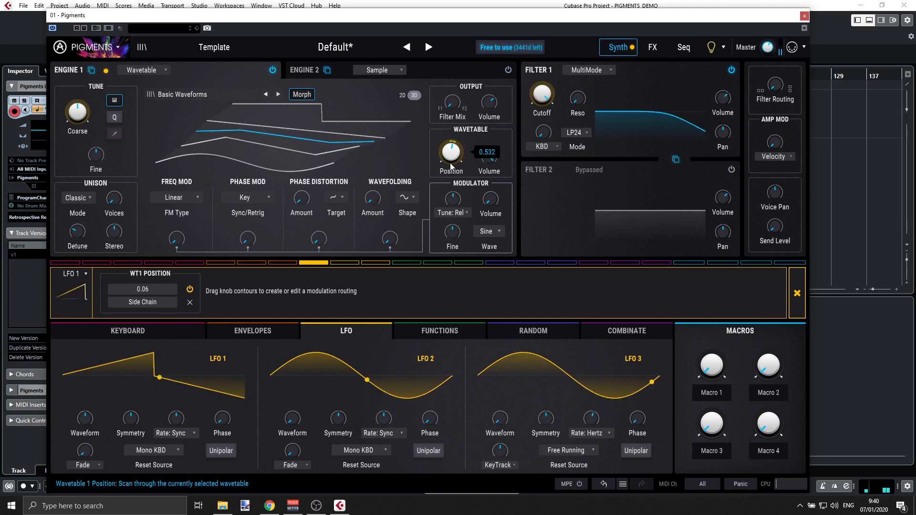
- Switch Engine 1 to the Analog type and try Osc 1's sine, triangle and sawtooth waveforms, leaving it on sine
left_click(159, 73)
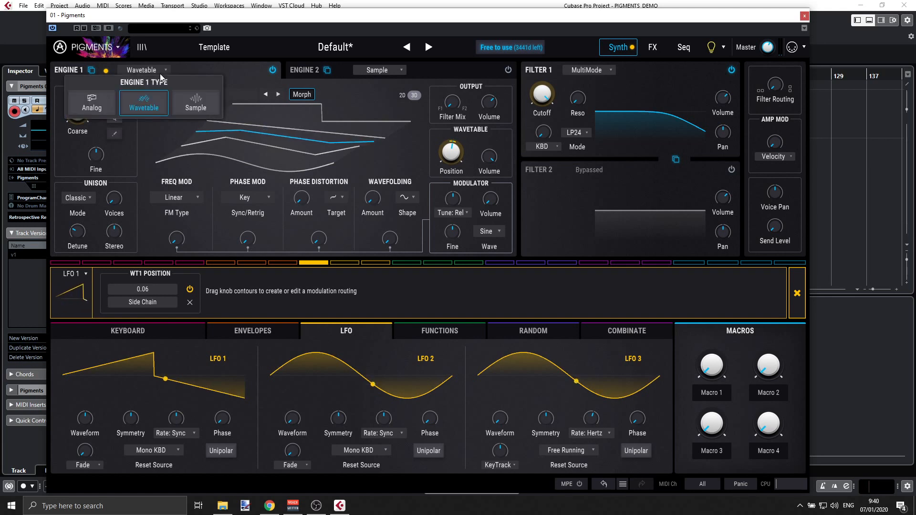
left_click(101, 100)
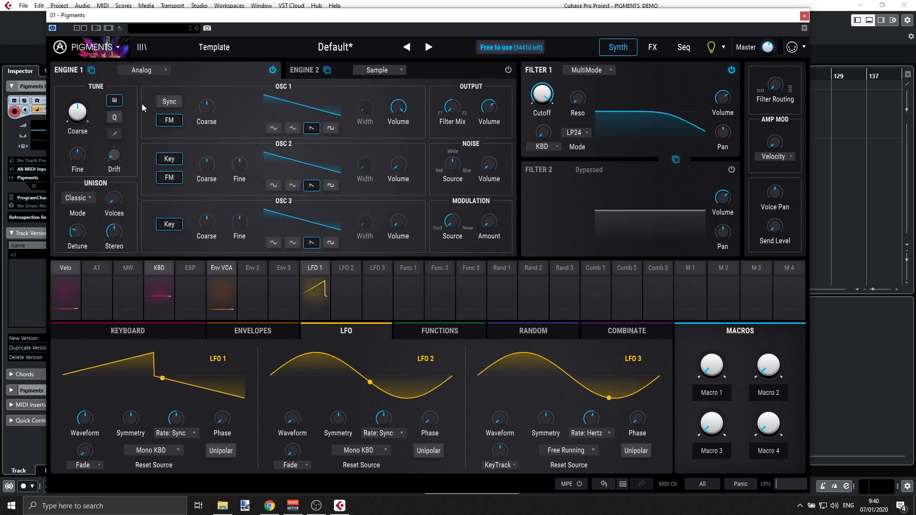
left_click(279, 128)
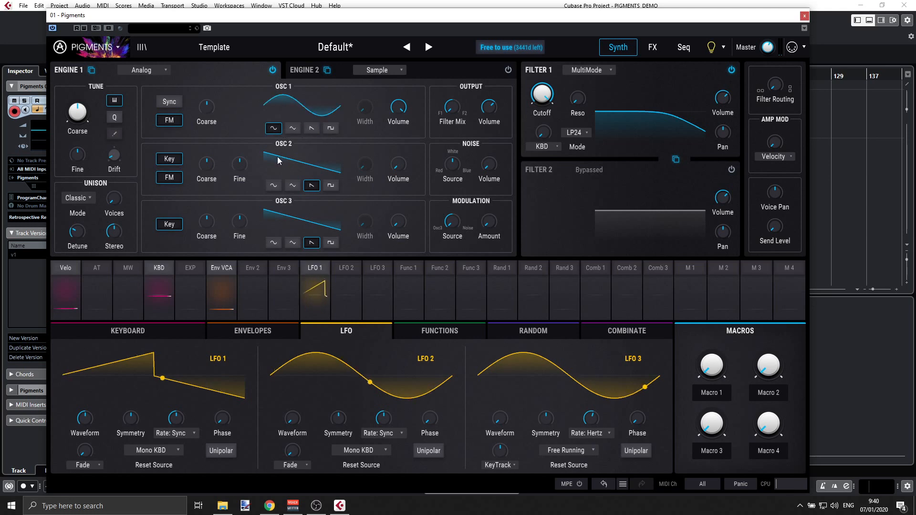
left_click(293, 128)
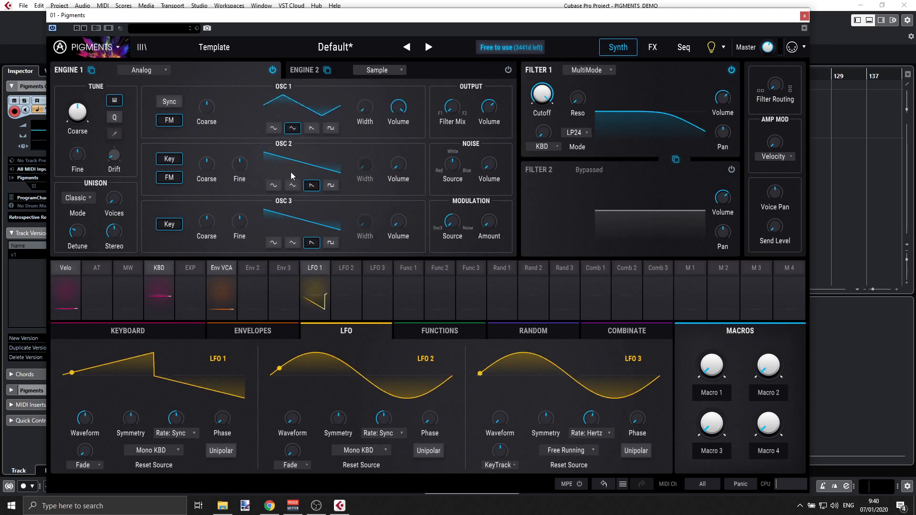
left_click(311, 128)
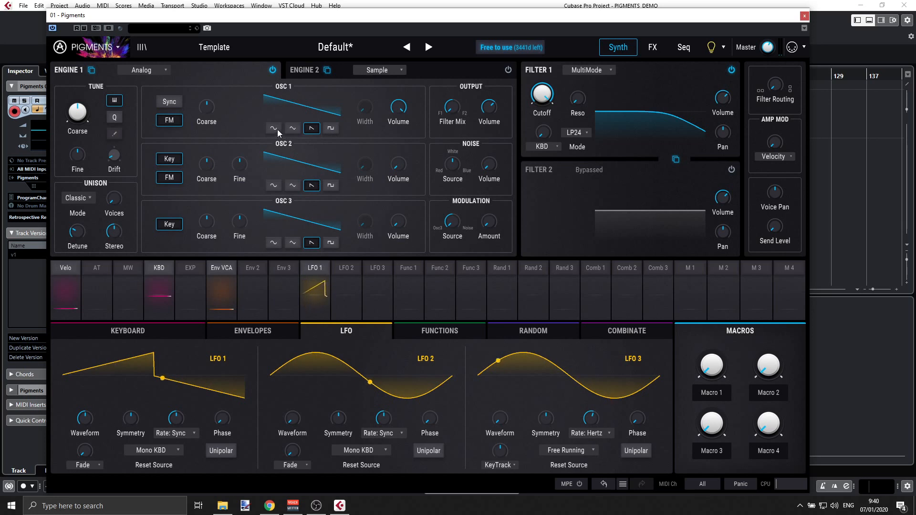
left_click(275, 129)
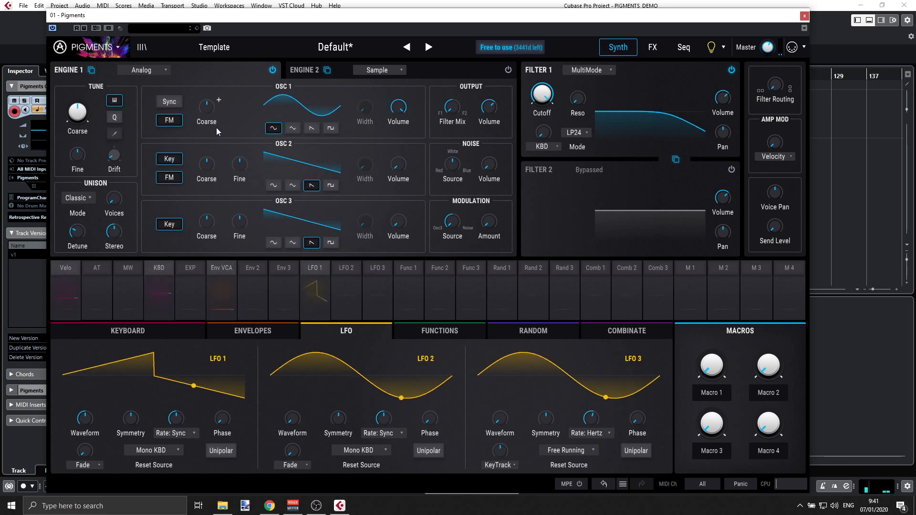
- Bring up Osc 2's volume to about halfway, switch it to a sine wave and raise its coarse pitch slightly
mouse_move(391, 166)
left_click_drag(393, 170, 393, 162)
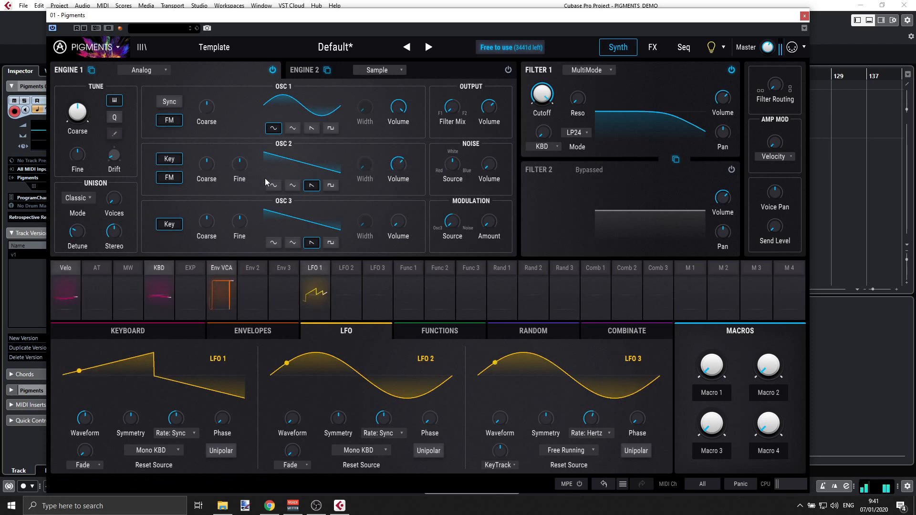
left_click(277, 186)
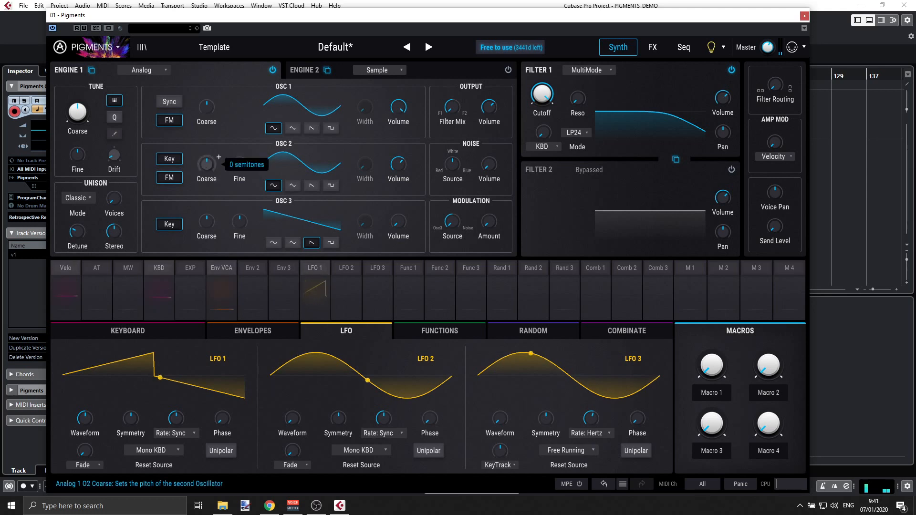
left_click_drag(206, 164, 206, 156)
- Set both Osc 1 and Osc 2 to the sawtooth waveform
left_click(311, 130)
left_click(311, 186)
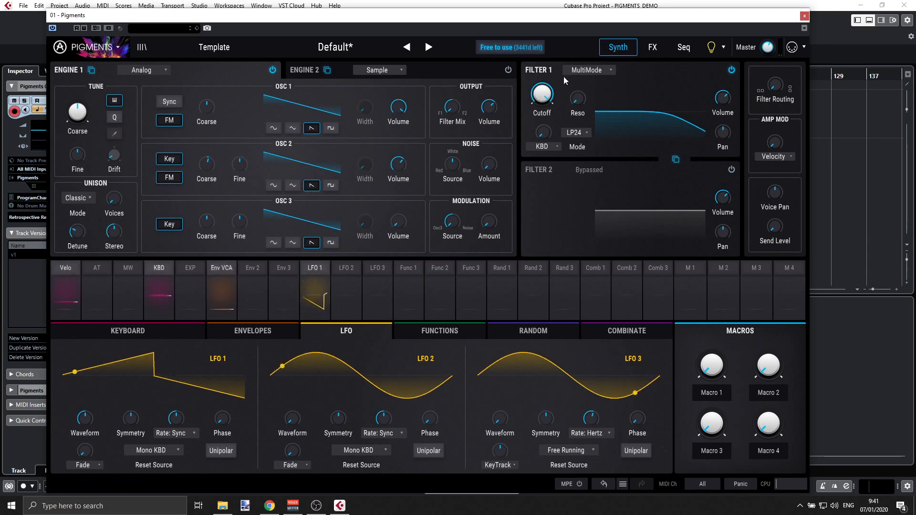
- Review Filter 1's types, keep MultiMode and set its mode to LP36
left_click(588, 72)
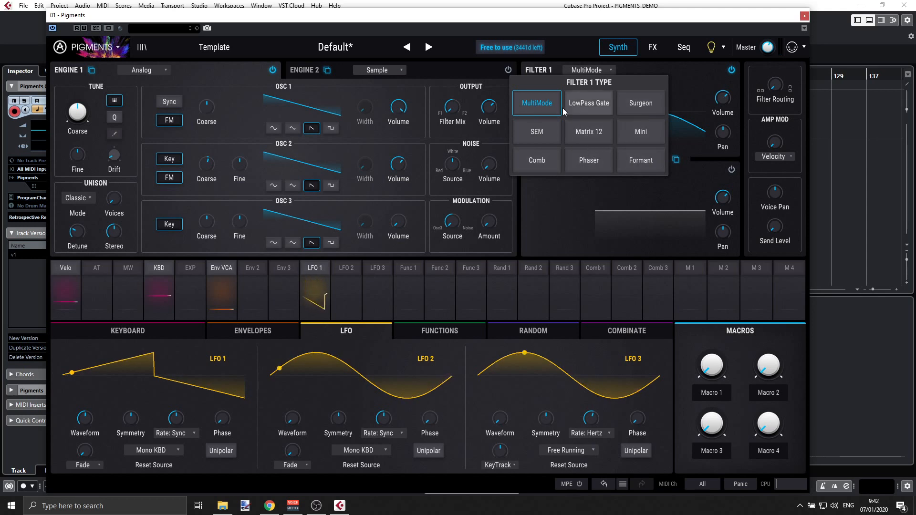
left_click(549, 107)
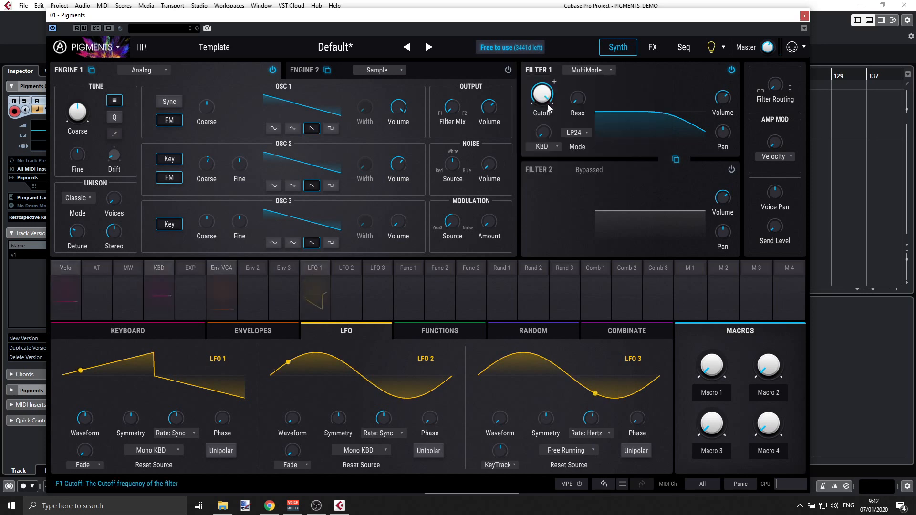
mouse_move(573, 108)
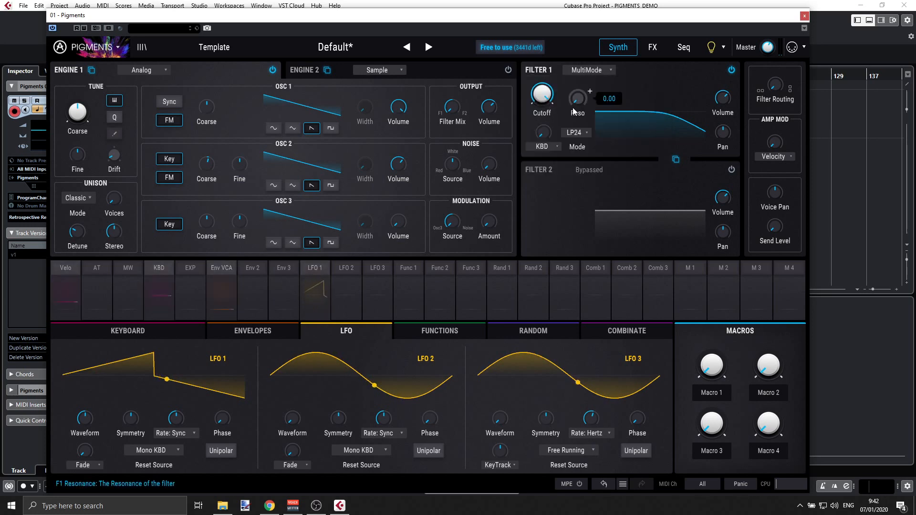
left_click(582, 132)
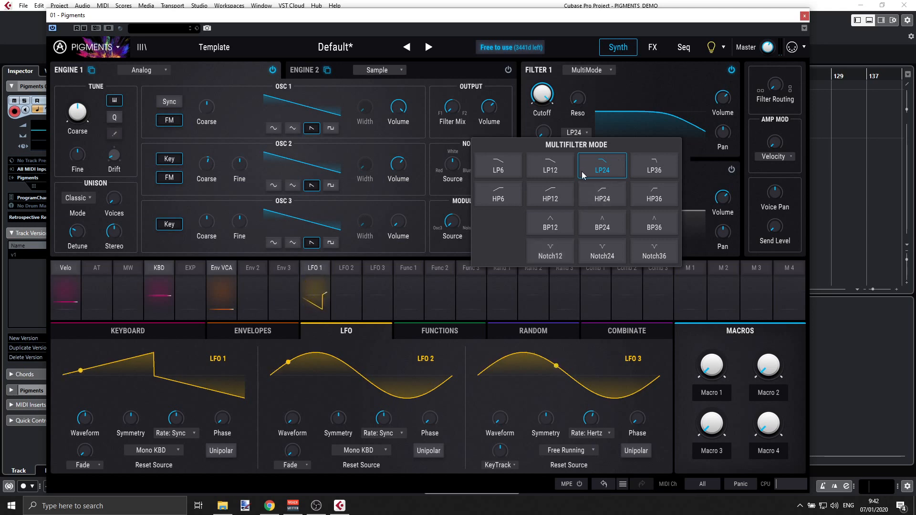
left_click(649, 167)
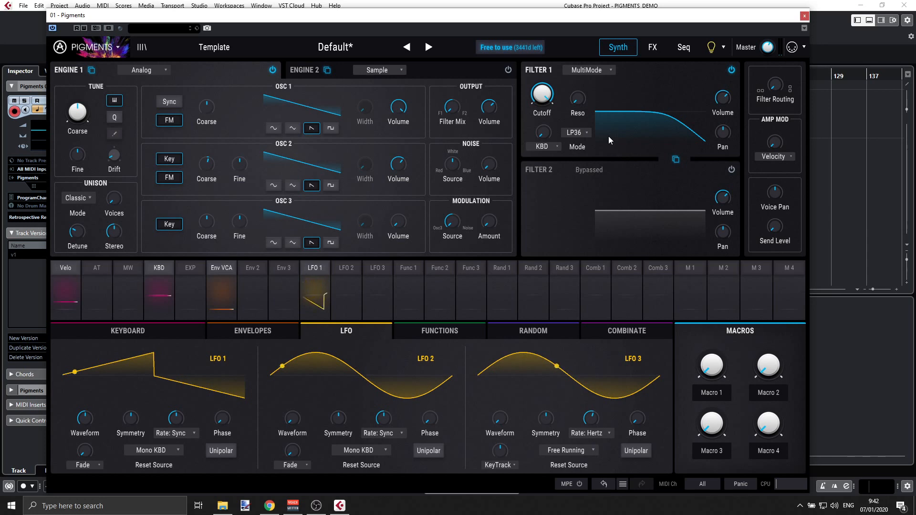
- Lower Filter 1's cutoff to 348 Hz, then bring it up to 531 Hz
left_click_drag(542, 94, 542, 112)
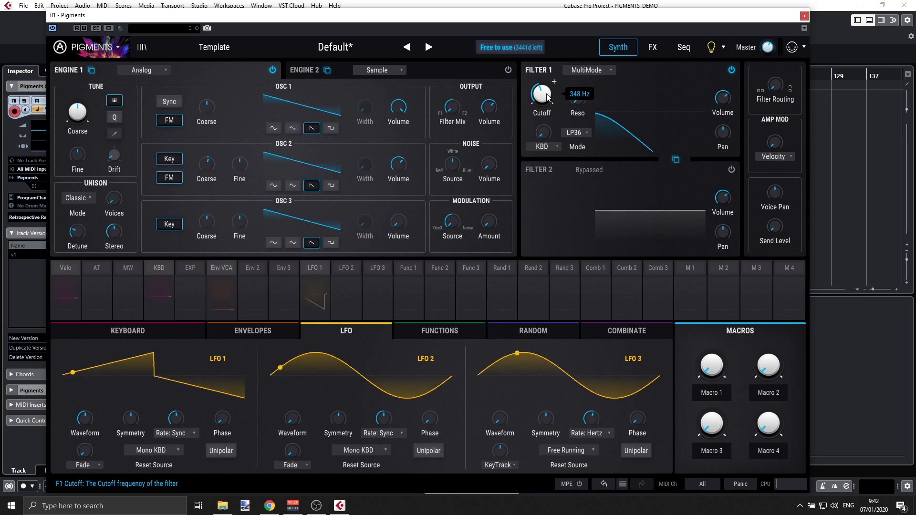
scroll(547, 97, "up", 5)
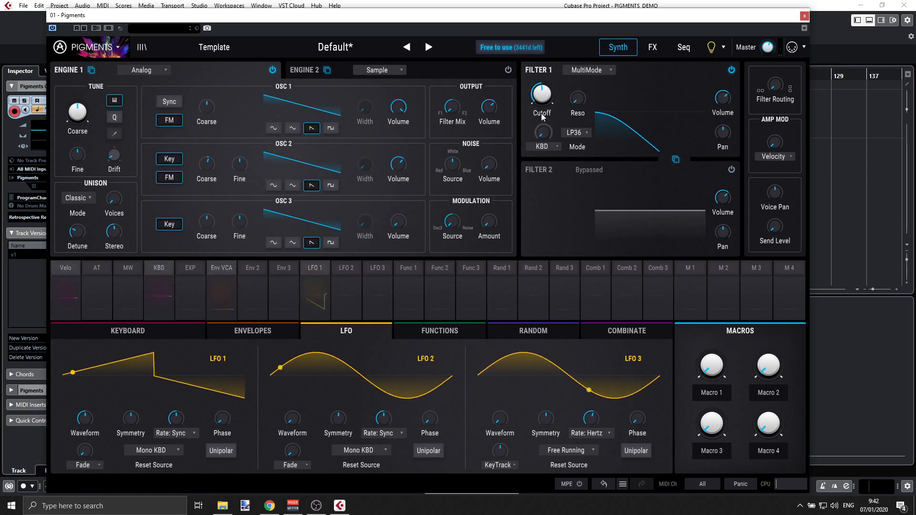
mouse_move(543, 93)
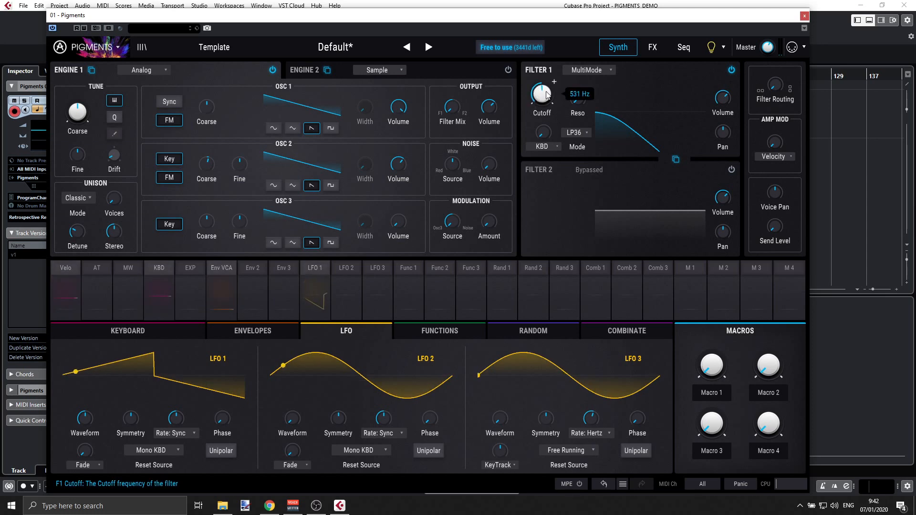
- Assign LFO 2 to modulate Filter 1's cutoff with an amount of 0.20, and raise the base cutoff and resonance
left_click(348, 269)
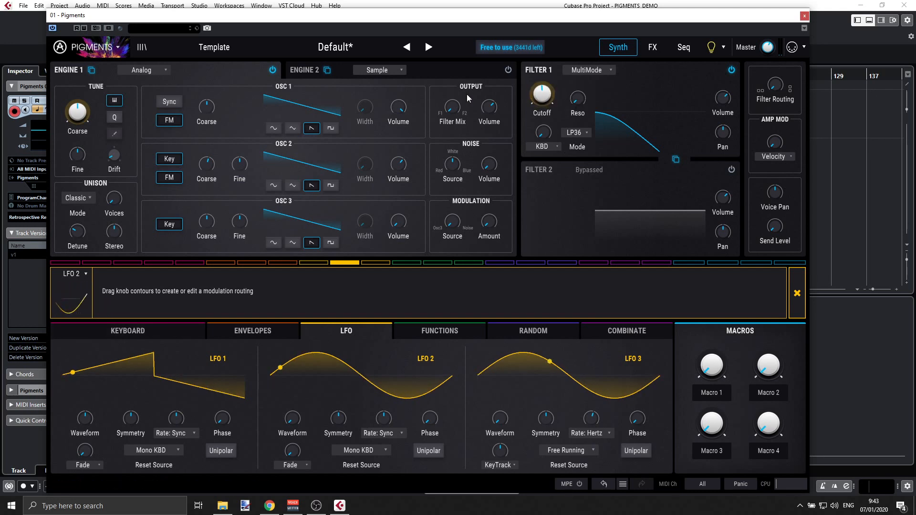
mouse_move(198, 98)
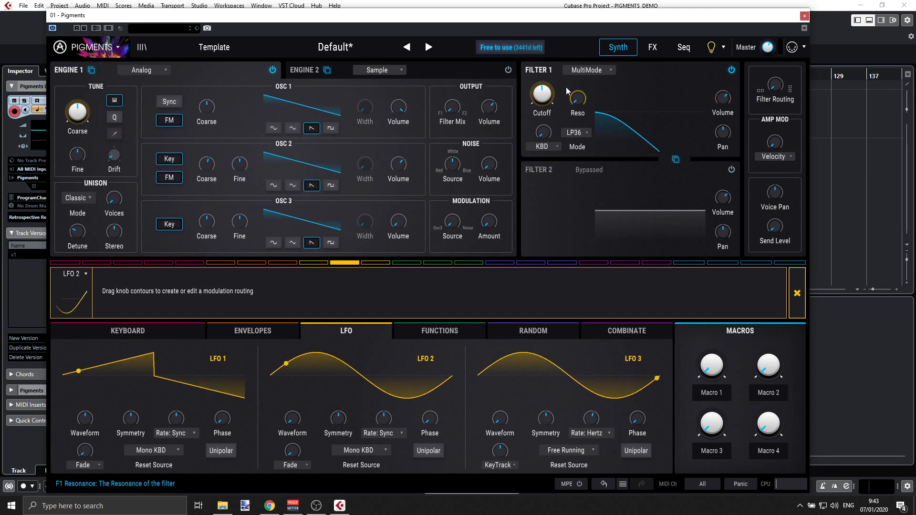
left_click_drag(548, 78, 549, 58)
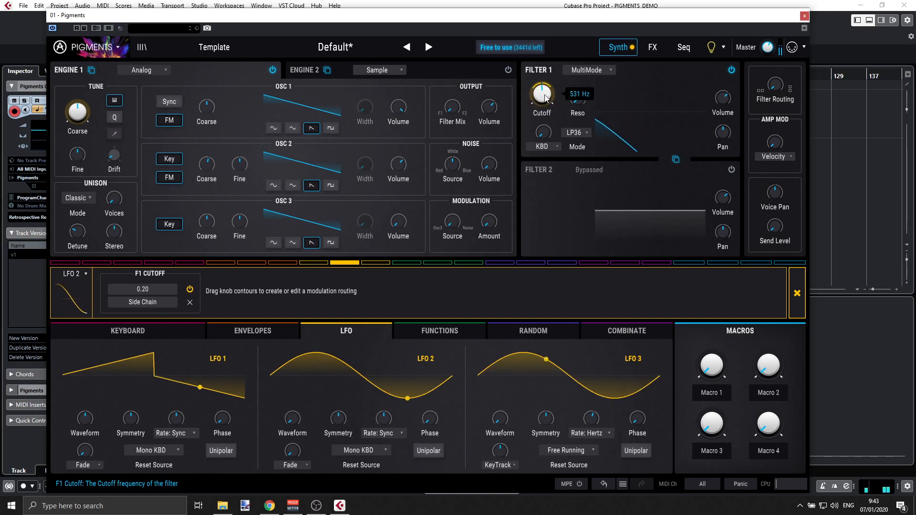
left_click_drag(546, 98, 546, 83)
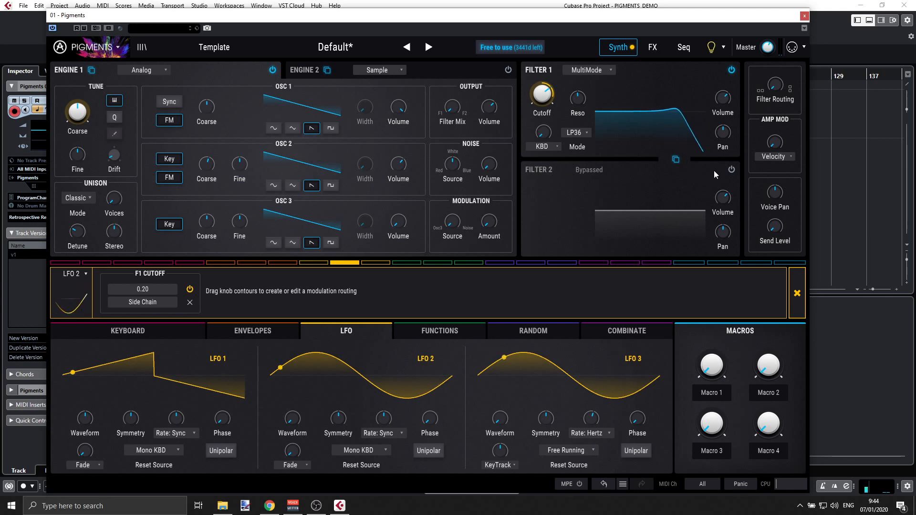
- Turn on Filter 2 and set its type to Formant
left_click(730, 171)
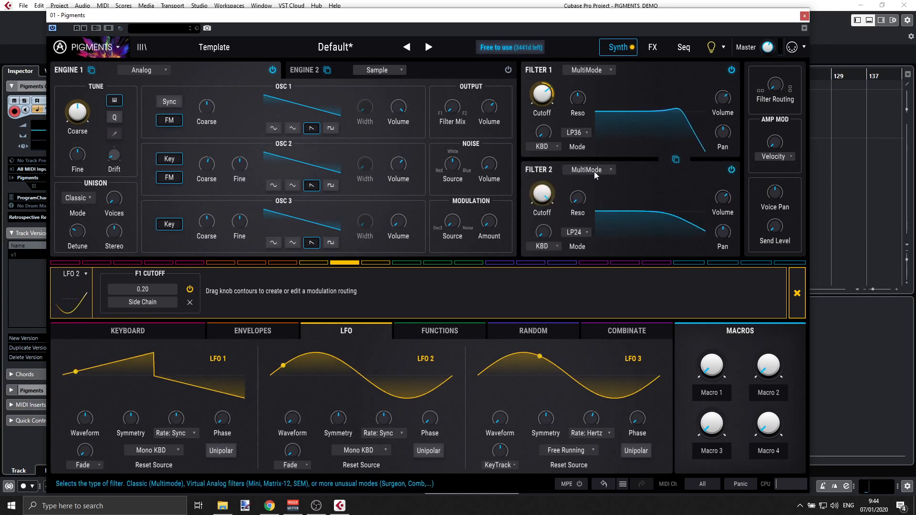
left_click(594, 171)
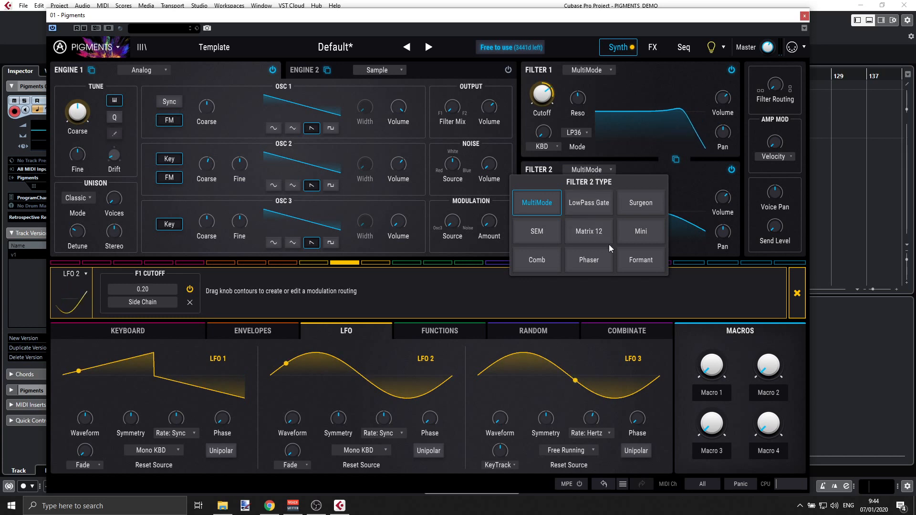
left_click(635, 258)
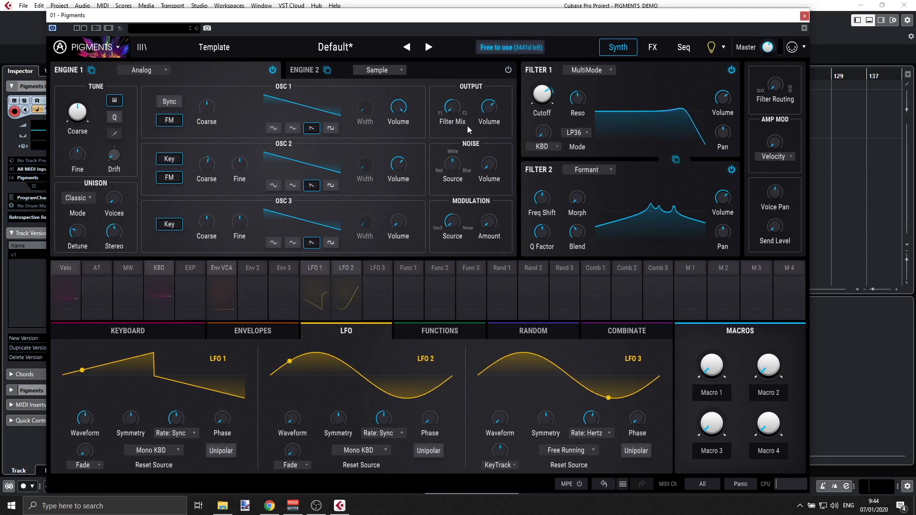
- Shift Engine 1's filter mix partway toward Filter 2 and check the filter routing setting
mouse_move(452, 109)
left_mouse_down()
mouse_move(452, 94)
mouse_move(452, 102)
left_mouse_up()
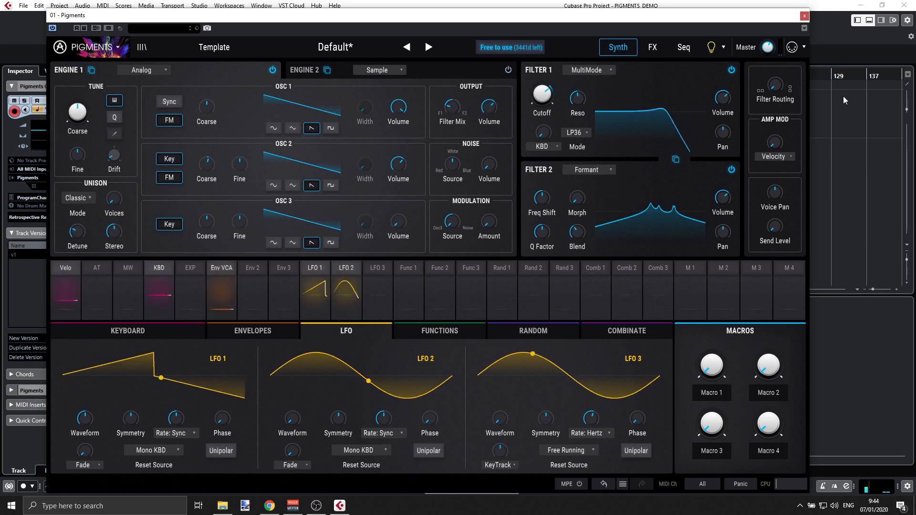
mouse_move(773, 86)
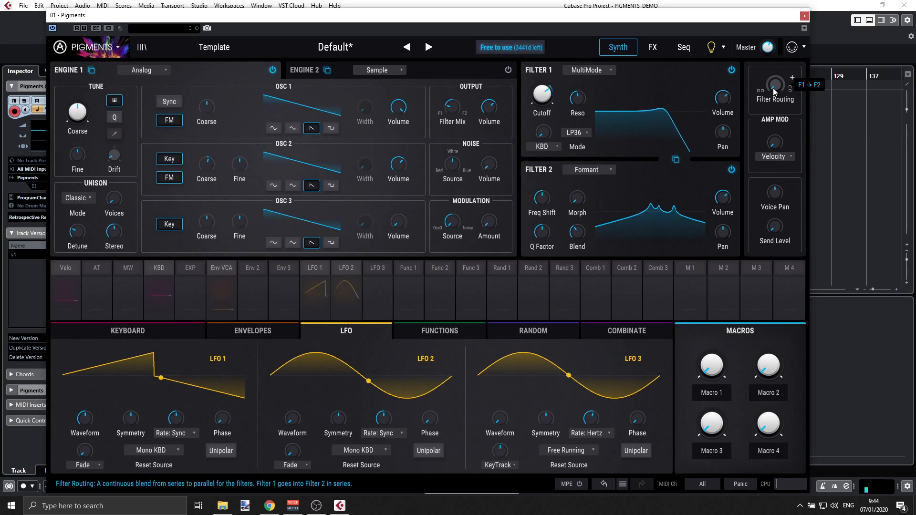
- Turn the filter routing from series toward parallel and raise Filter 2's frequency shift slightly
left_click_drag(773, 88, 773, 74)
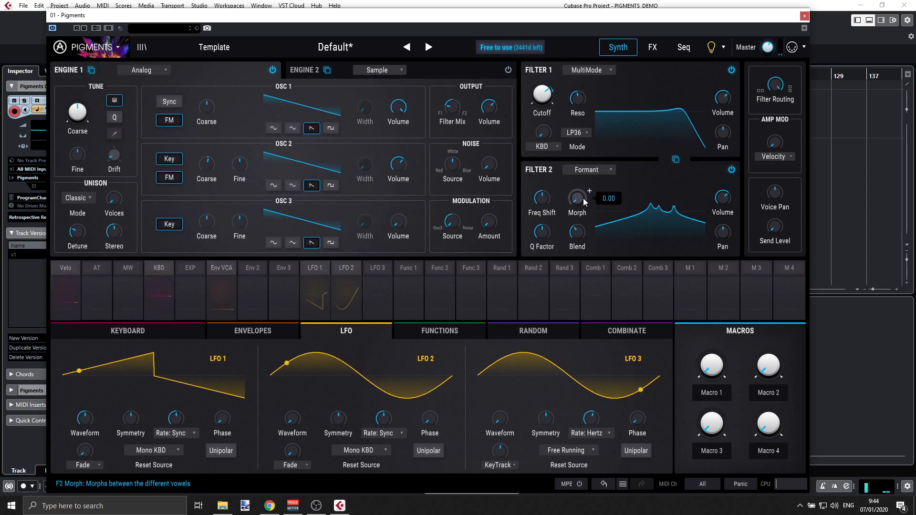
mouse_move(538, 198)
left_click_drag(538, 198, 538, 187)
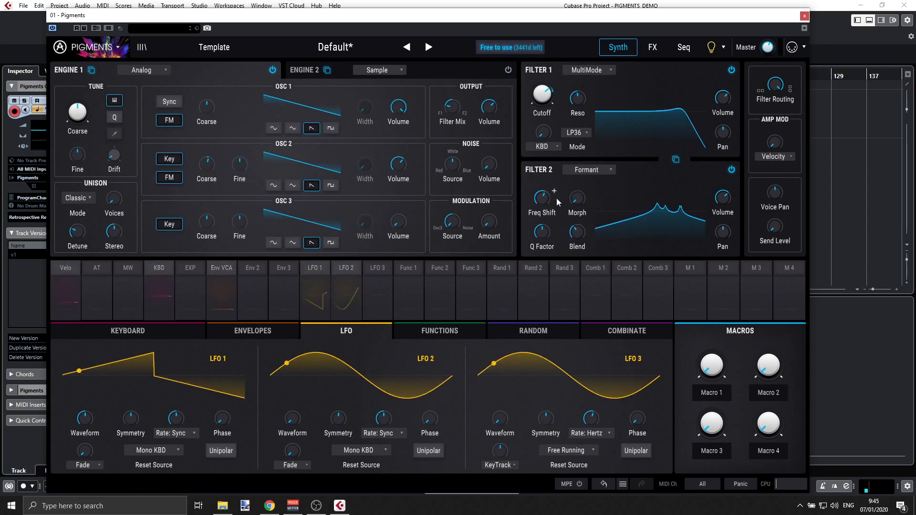
- Assign LFO 3 to modulate Filter 2's frequency shift with an amount of 0.01
left_click(554, 192)
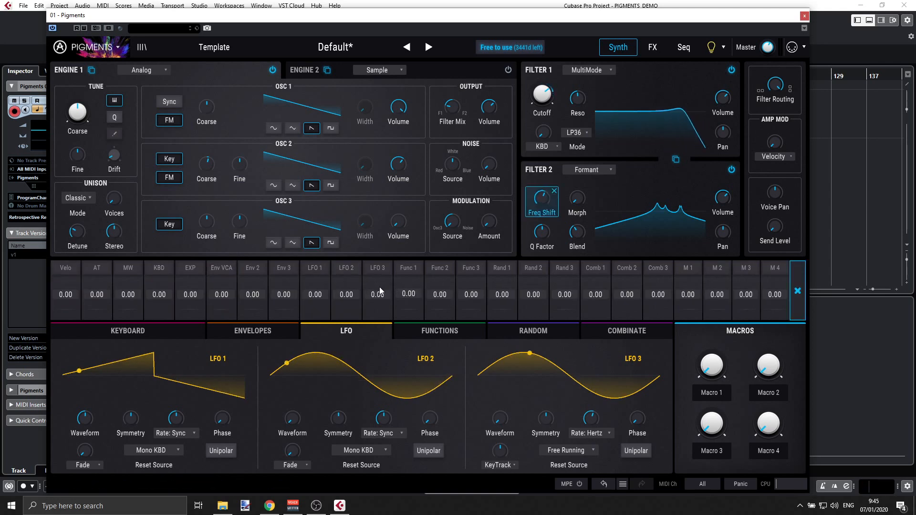
left_click_drag(380, 287, 379, 291)
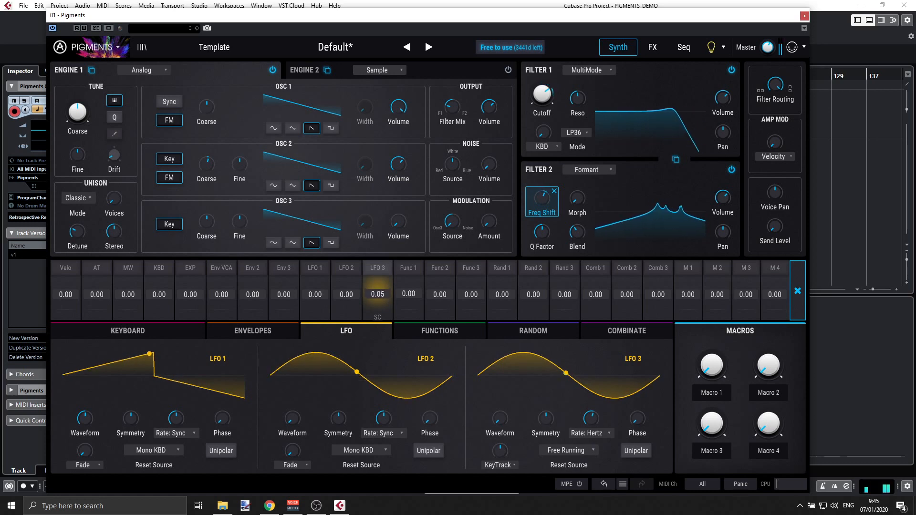
left_click_drag(378, 293, 377, 294)
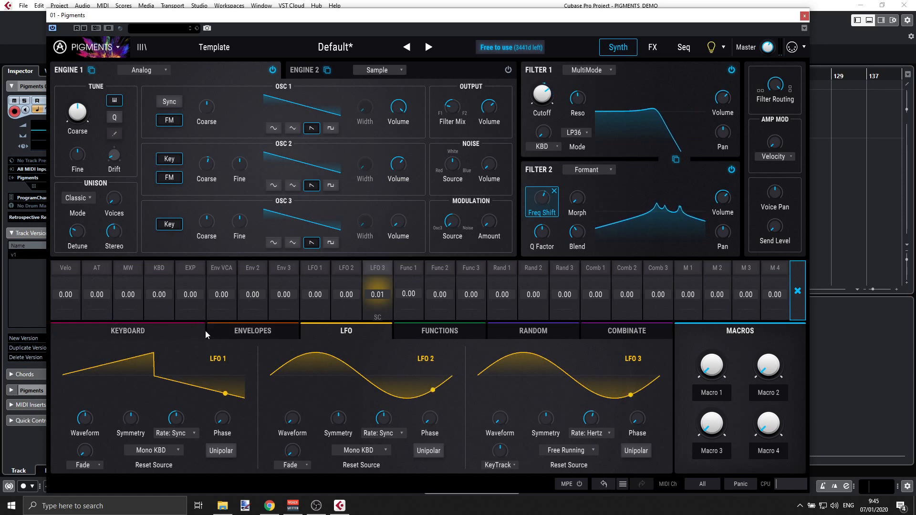
- Show the envelope settings and load the Dual Sample Engine template preset
left_click(282, 331)
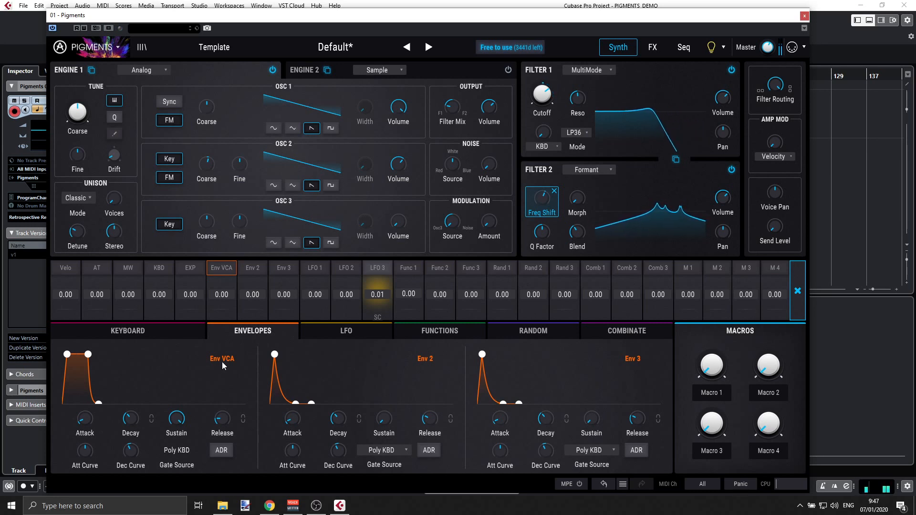
left_click(334, 49)
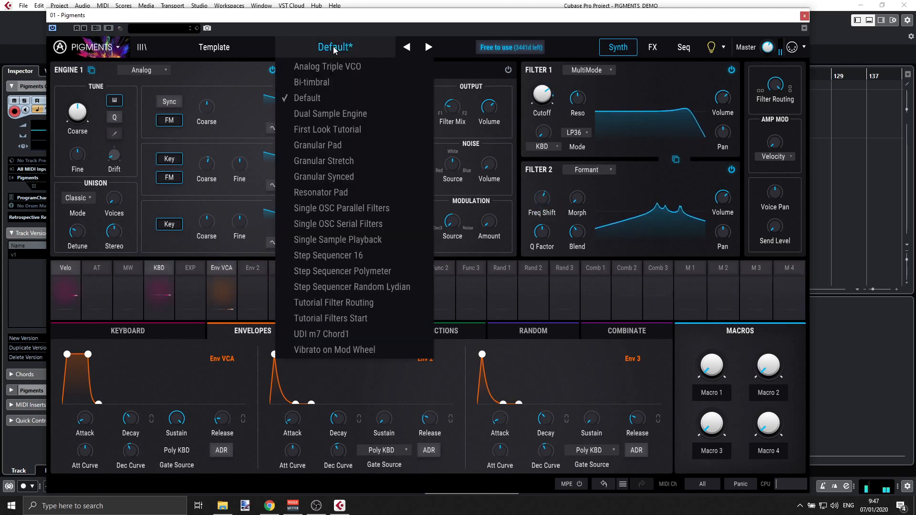
left_click(344, 116)
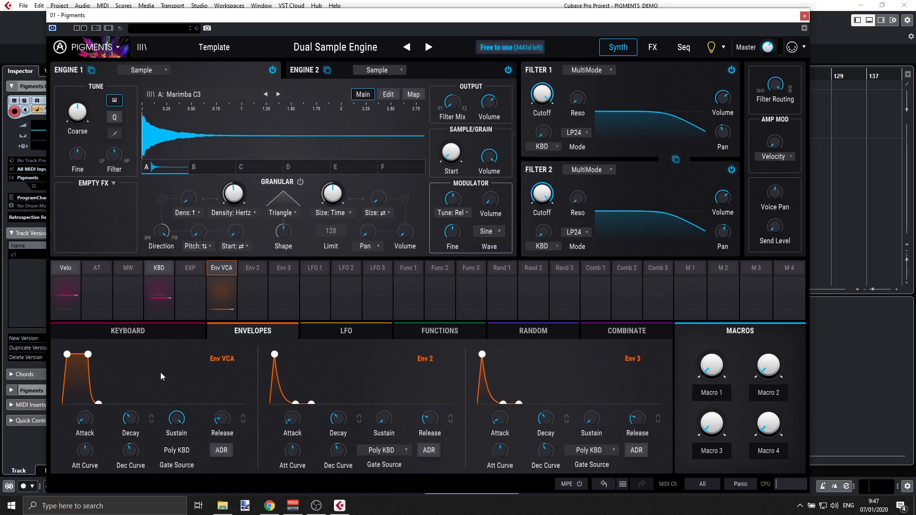
- Raise the Env VCA attack time to 683 ms and then slightly higher
mouse_move(82, 422)
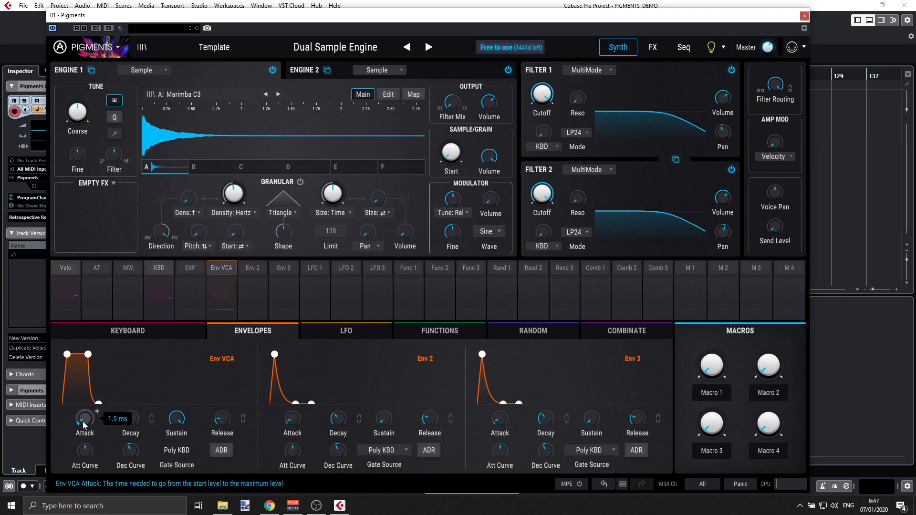
scroll(82, 422, "up", 10)
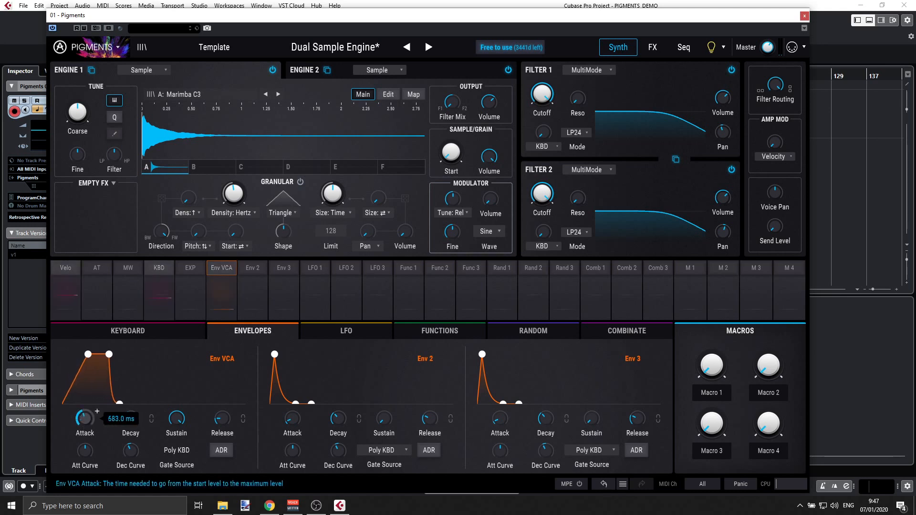
scroll(84, 418, "up", 3)
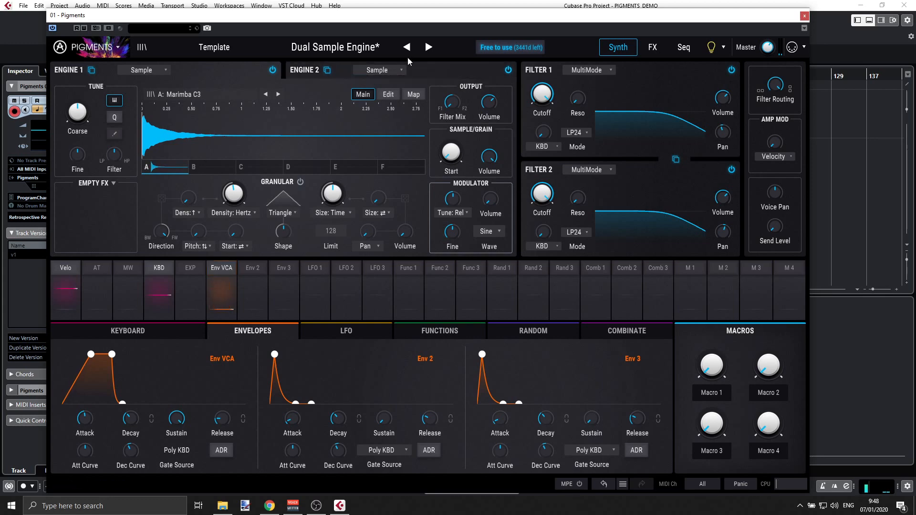
- Step forward through the First Look Tutorial and Granular Pad presets to Granular Stretch
left_click(428, 47)
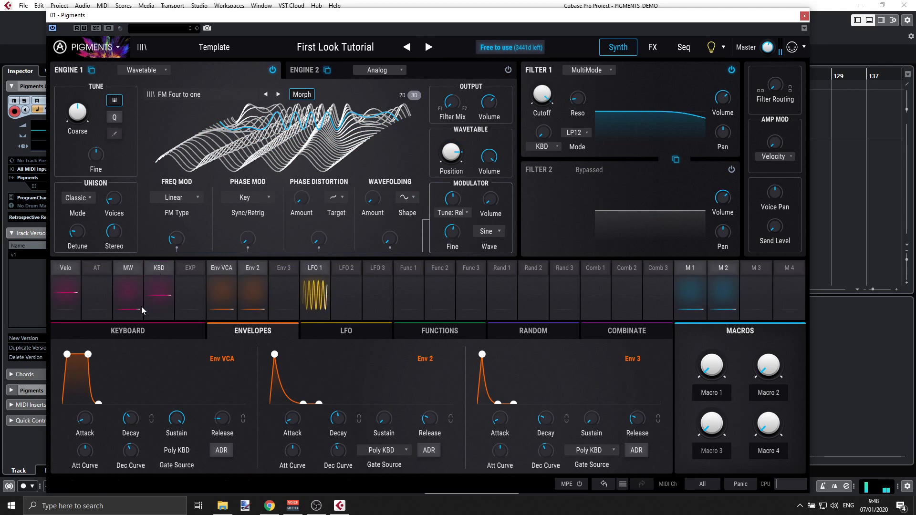
left_click(431, 50)
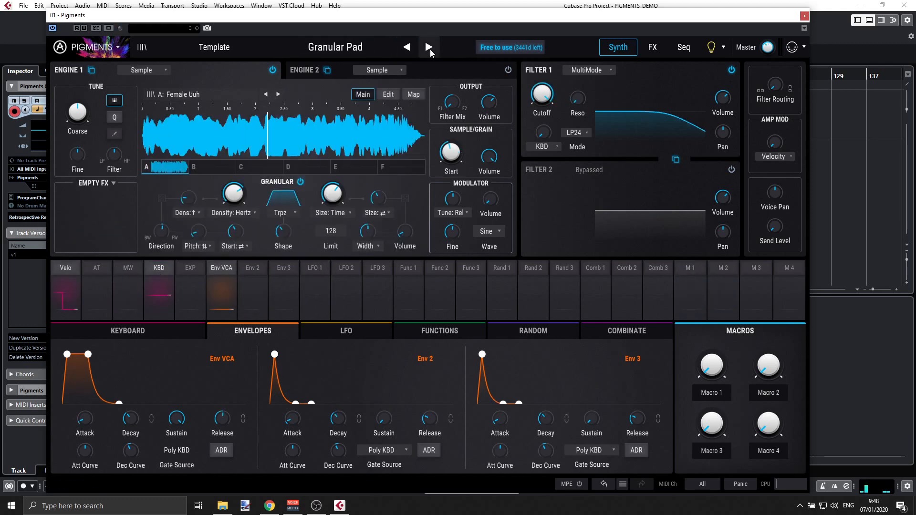
left_click(426, 48)
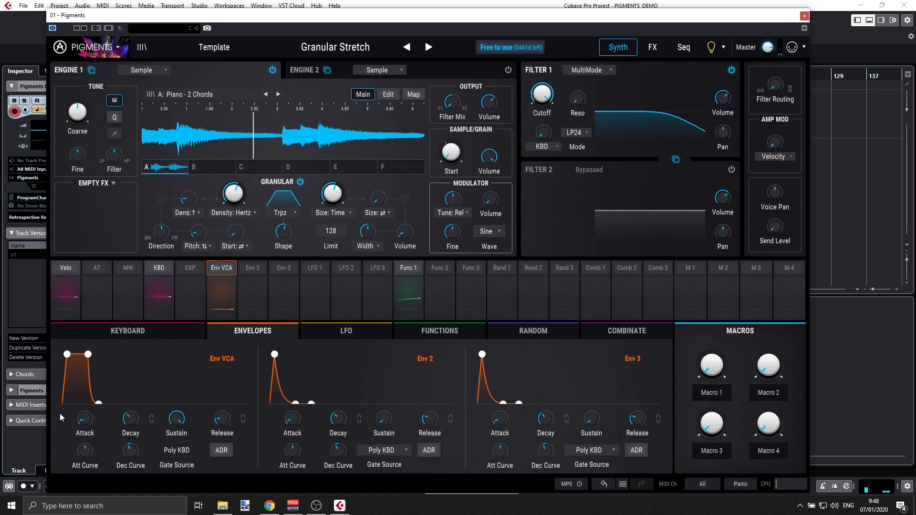
- Set the Env VCA attack to 0.1 ms, raise it to 2.02 s, and lower it to 576 ms
double_click(84, 419)
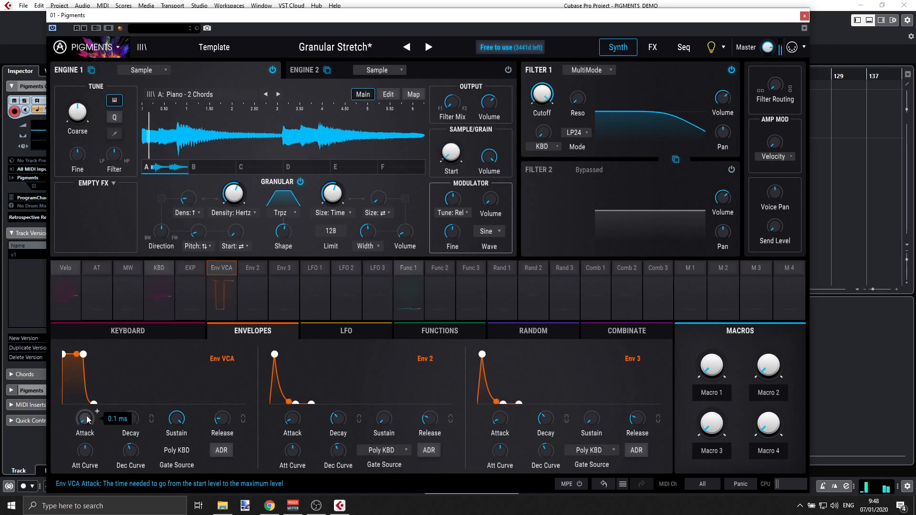
left_click_drag(85, 416, 85, 379)
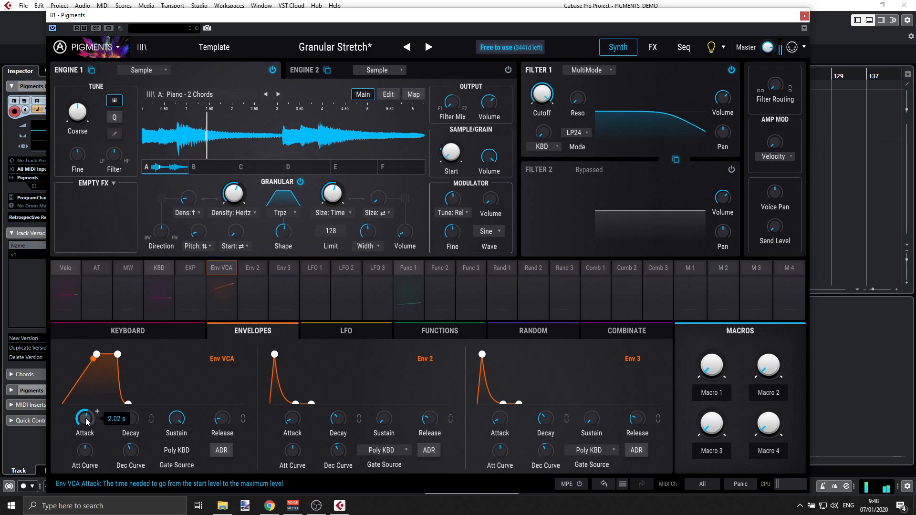
scroll(86, 421, "down", 5)
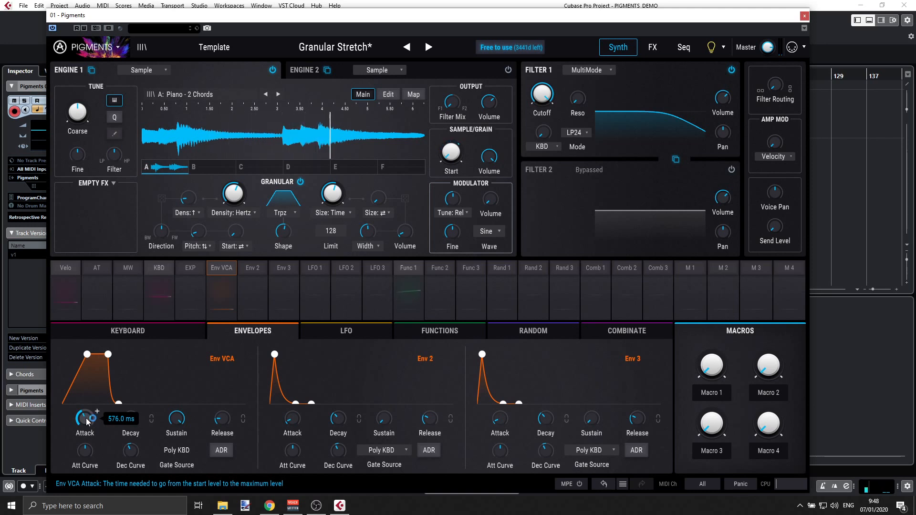
- Lengthen the Env VCA release to 252 ms and then further
mouse_move(222, 422)
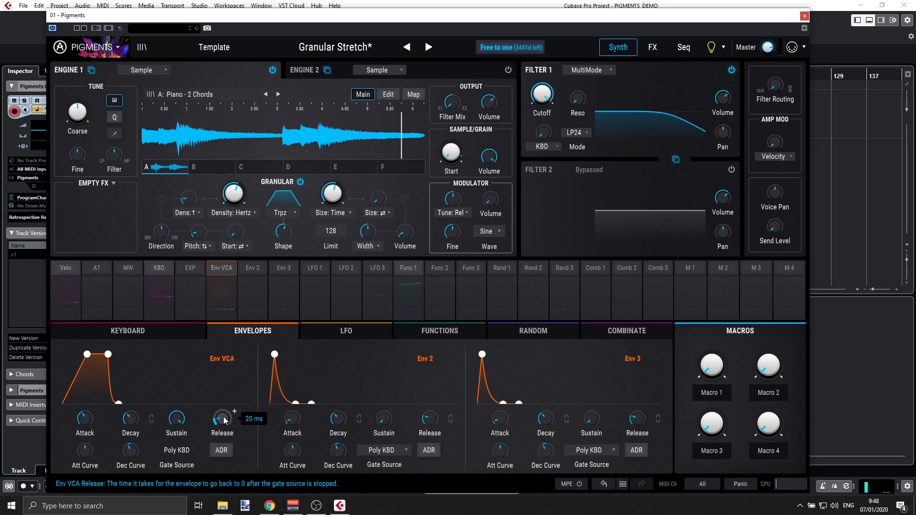
mouse_move(221, 419)
left_mouse_down()
mouse_move(221, 409)
mouse_move(219, 423)
left_mouse_up()
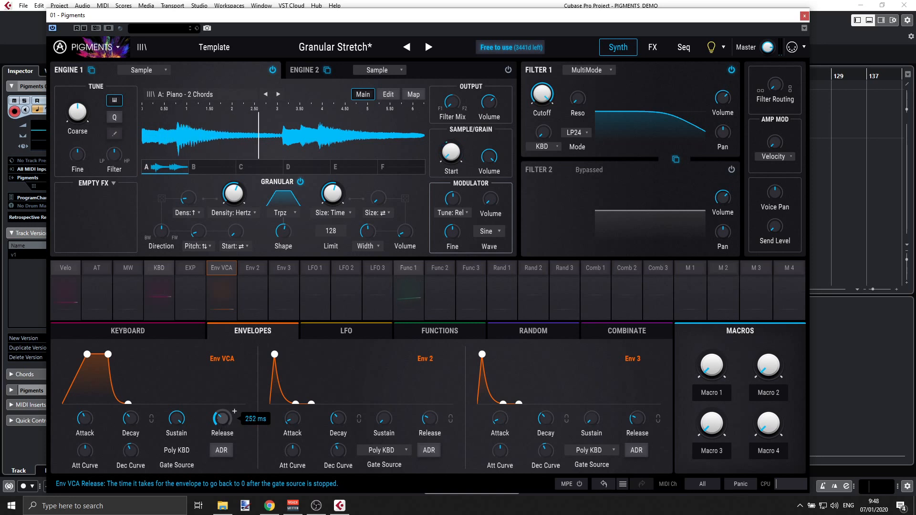
left_click_drag(222, 428, 222, 409)
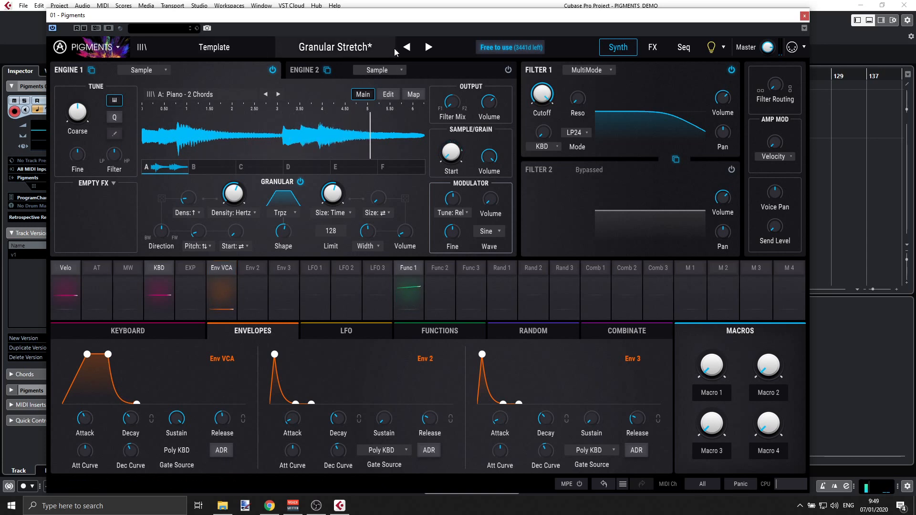
- Load the E-Piano preset from the Keys category
left_click(229, 46)
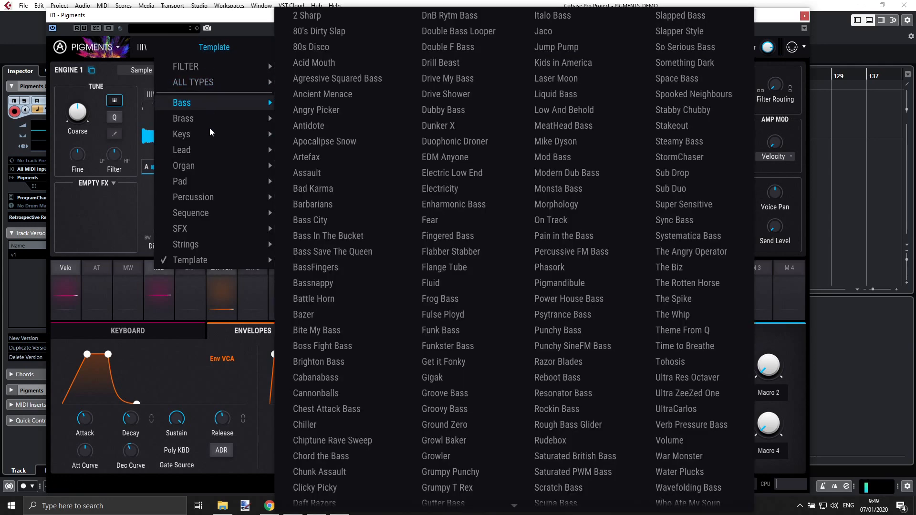
mouse_move(206, 144)
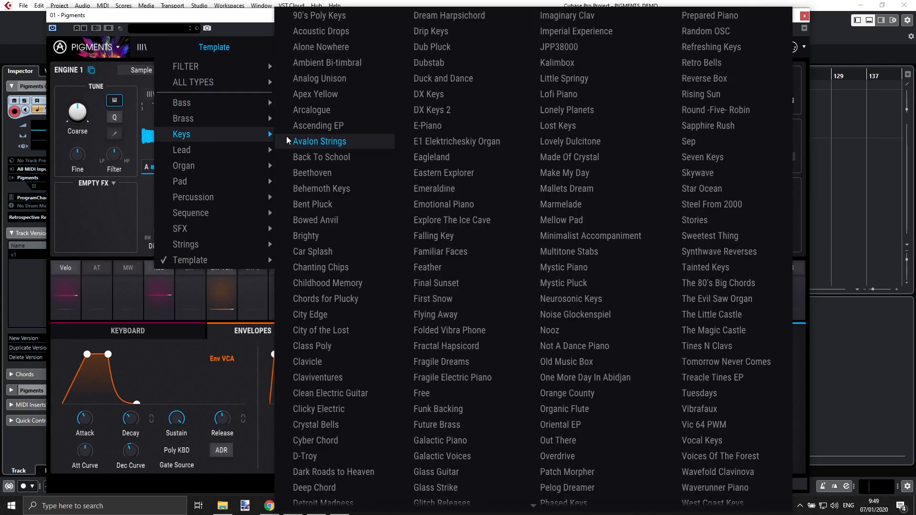
left_click(430, 126)
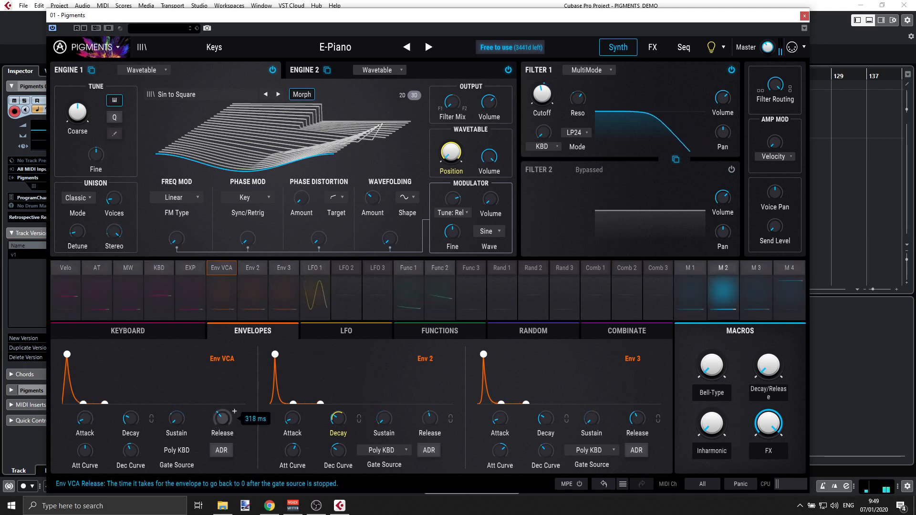
- Reshape Env VCA with a longer attack, decay and release and a raised sustain level
left_click_drag(215, 420, 215, 411)
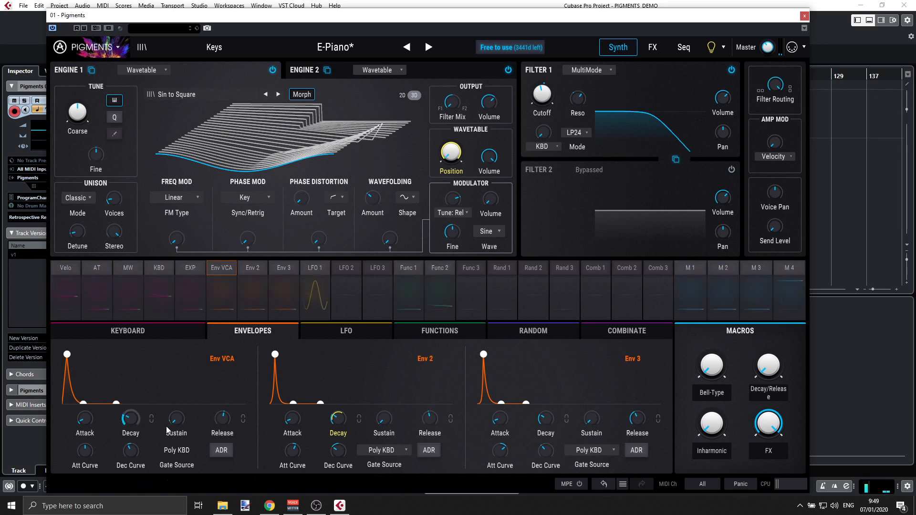
left_click_drag(176, 420, 176, 394)
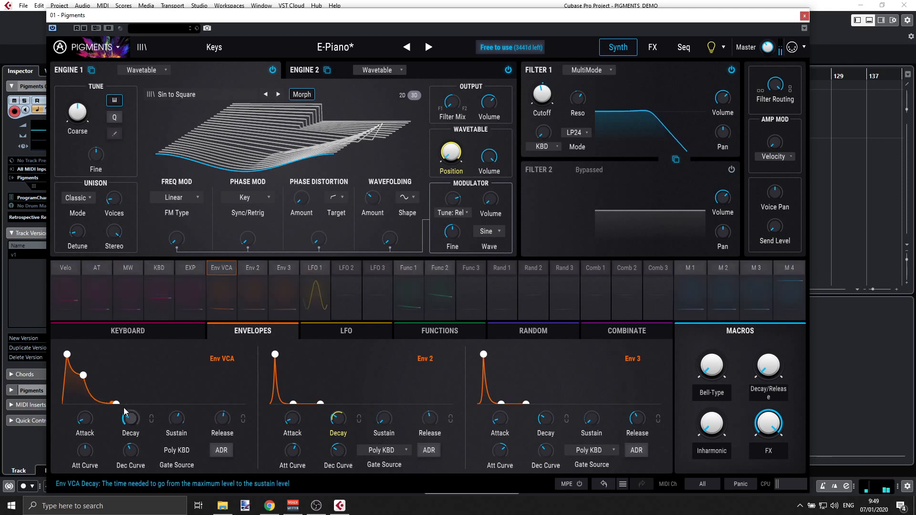
mouse_move(122, 407)
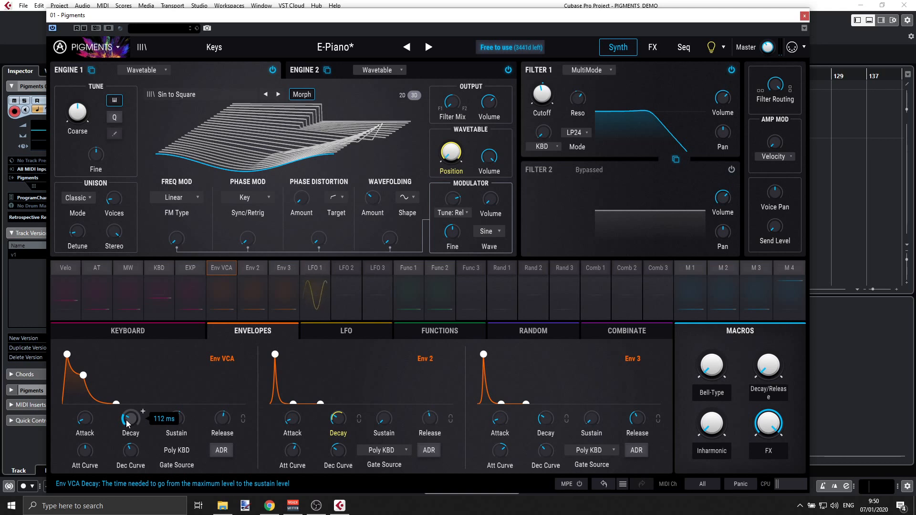
left_click_drag(128, 422, 128, 401)
left_click_drag(82, 420, 81, 396)
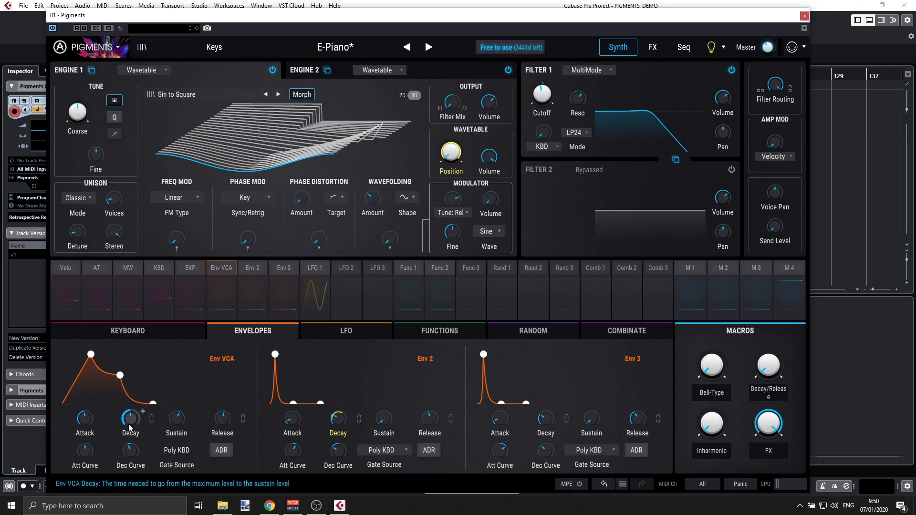
left_click_drag(130, 418, 176, 425)
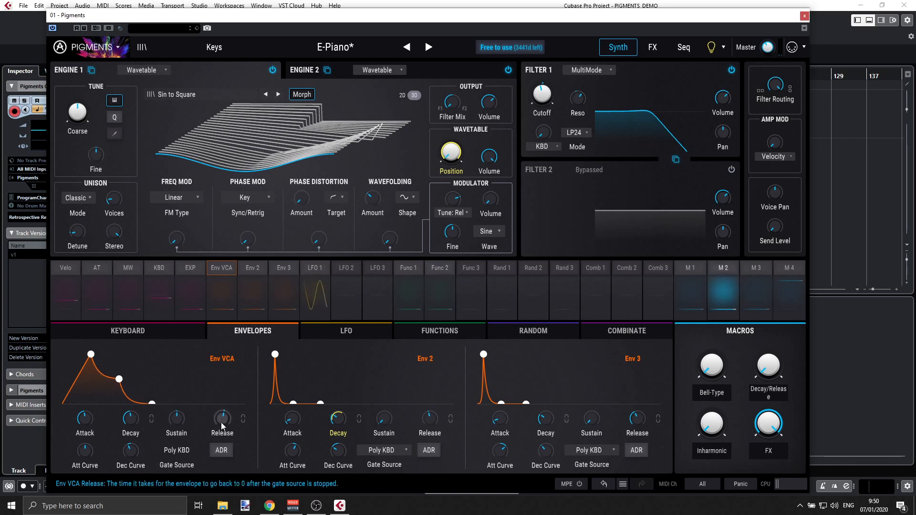
left_click_drag(222, 423, 222, 423)
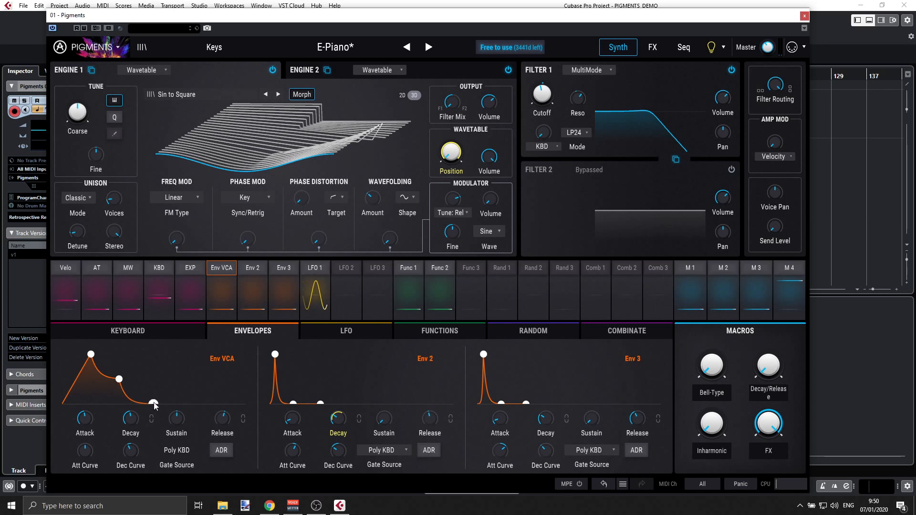
mouse_move(232, 420)
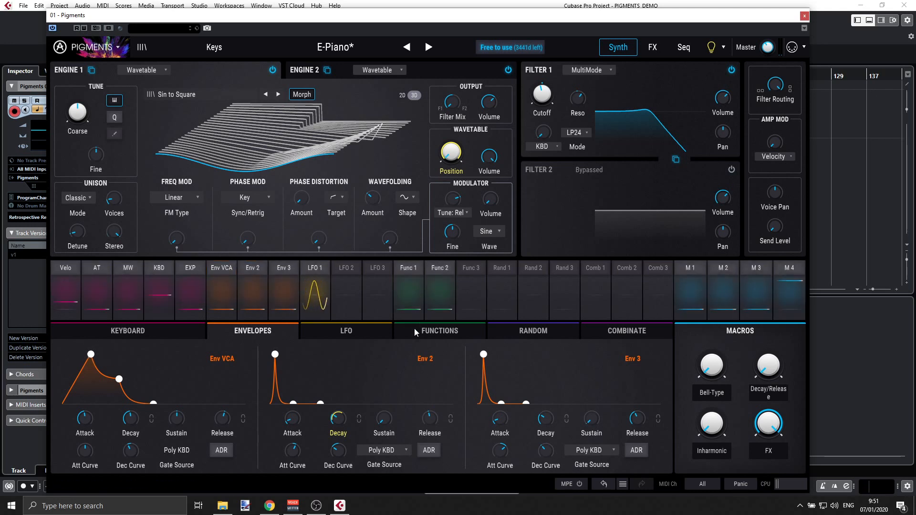
- Assign Env 2 to modulate Filter 1's cutoff with an amount of 0.49, and lengthen Env 2's attack and release
left_click(554, 83)
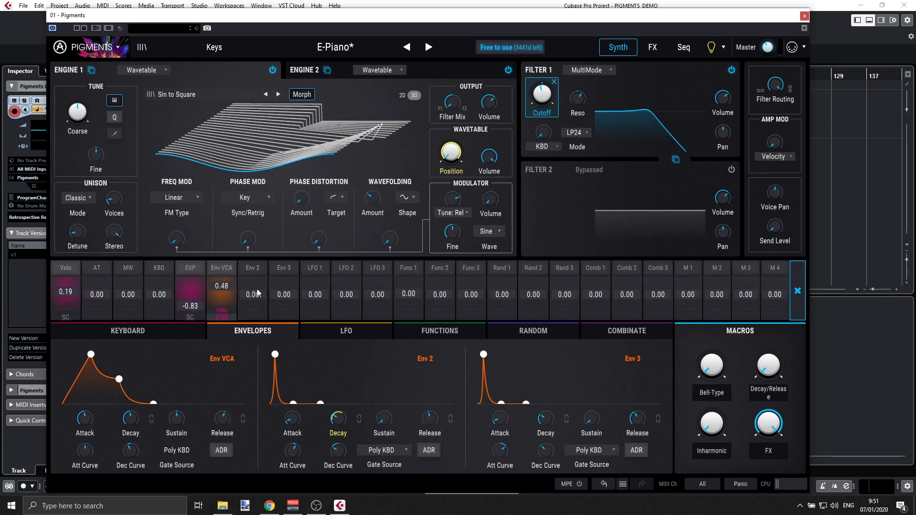
left_click_drag(257, 288, 257, 286)
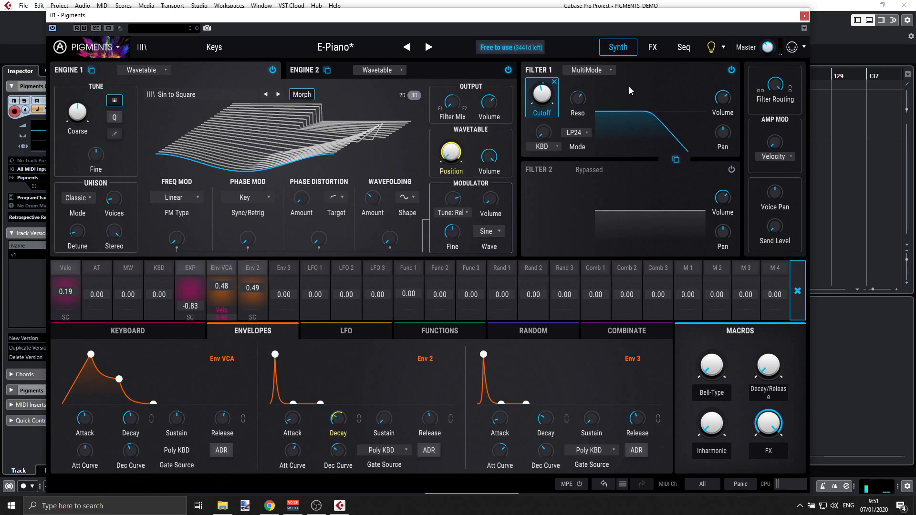
left_click_drag(293, 419, 292, 363)
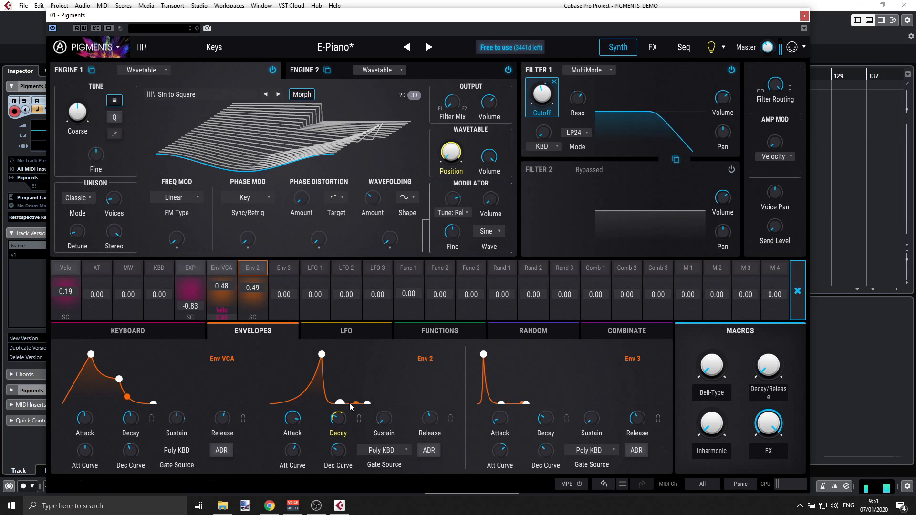
left_click_drag(427, 422, 426, 417)
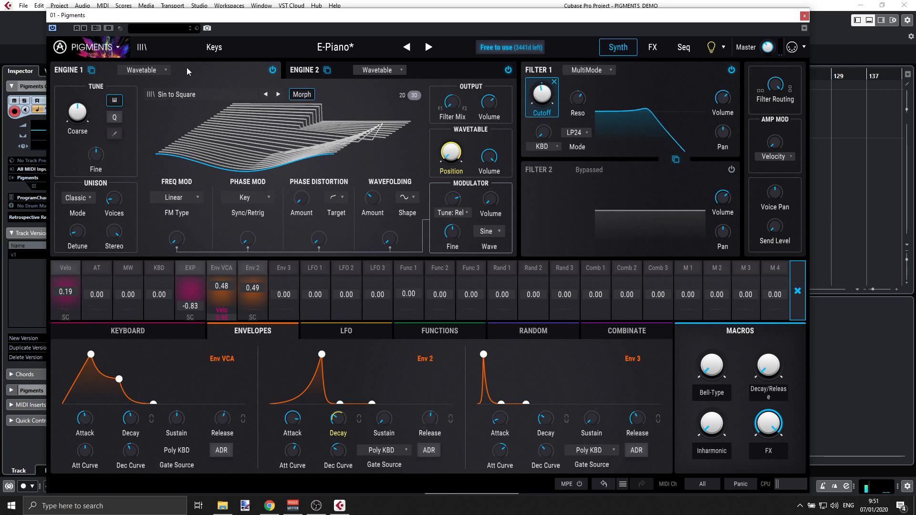
- Switch Engine 1 to the Analog type, and restore the E-Piano preset by stepping away from it and back
left_click(160, 70)
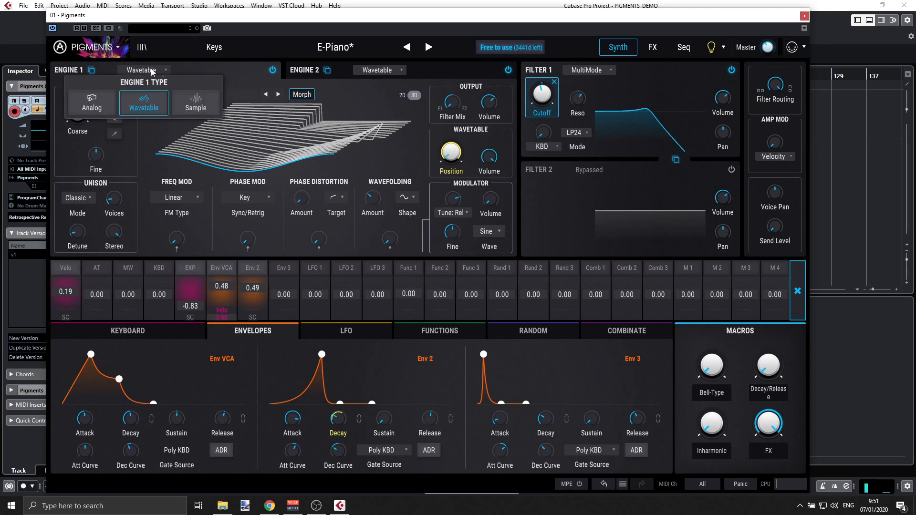
left_click(92, 102)
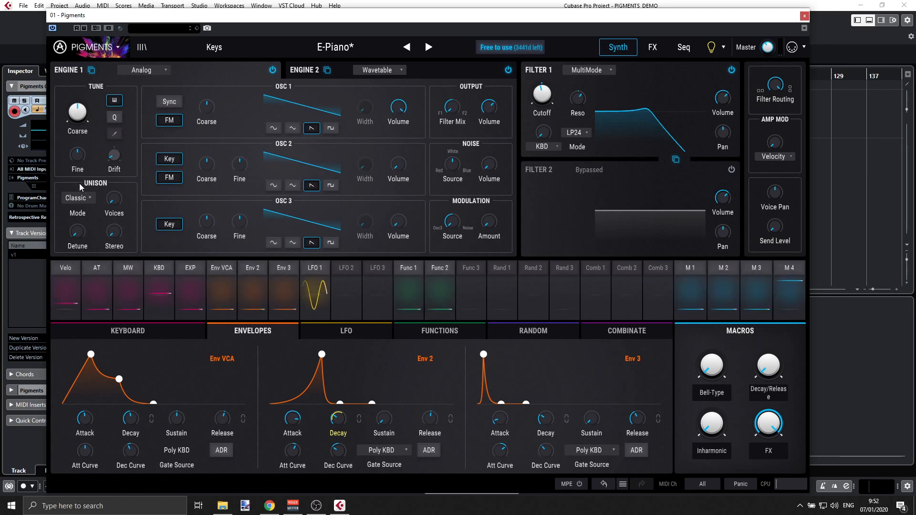
left_click(406, 48)
left_click(428, 47)
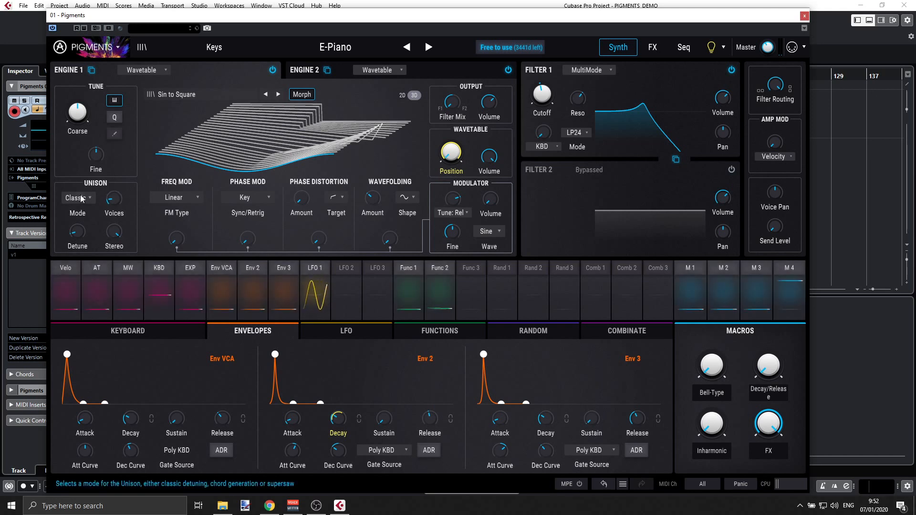
- Raise Engine 1's unison voices in Classic mode to 6.77
mouse_move(115, 206)
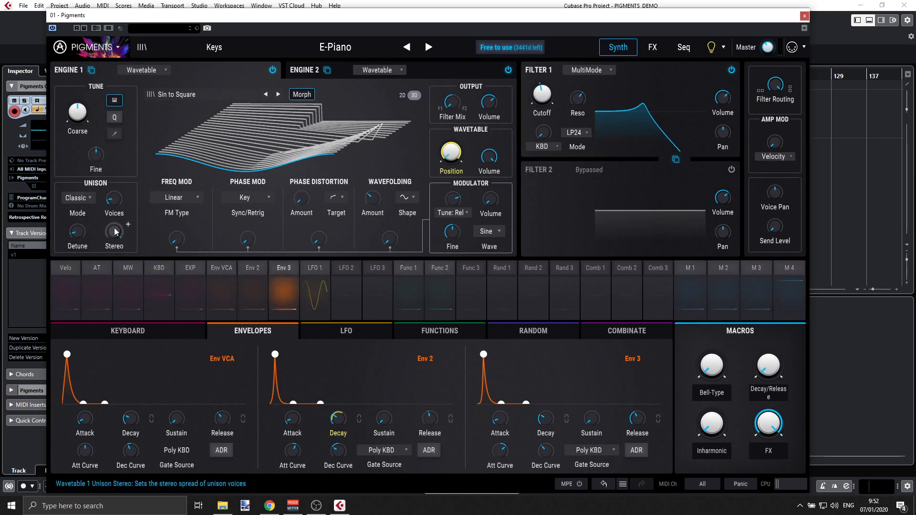
mouse_move(115, 230)
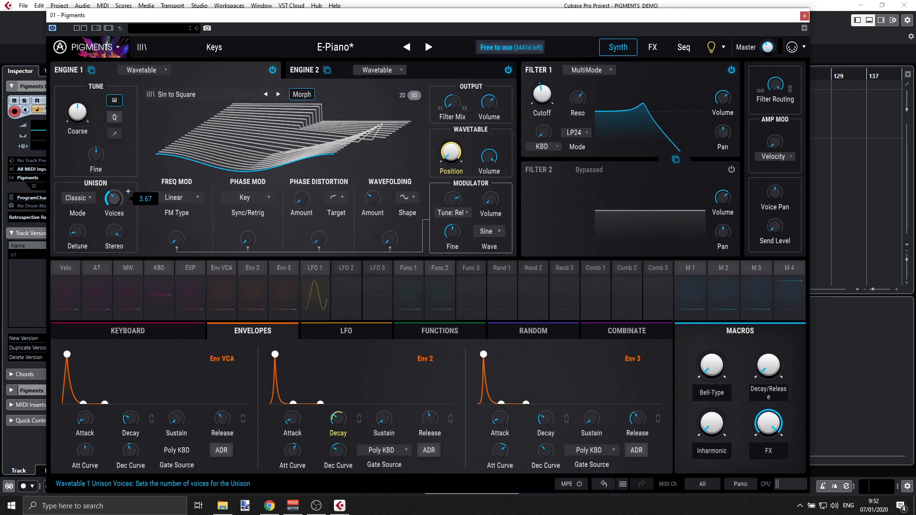
left_click_drag(113, 198, 113, 193)
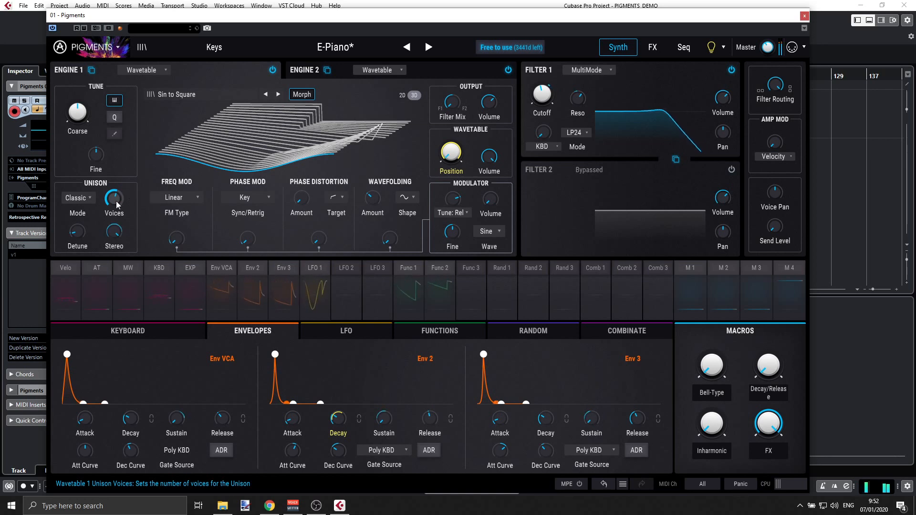
left_click_drag(117, 199, 117, 203)
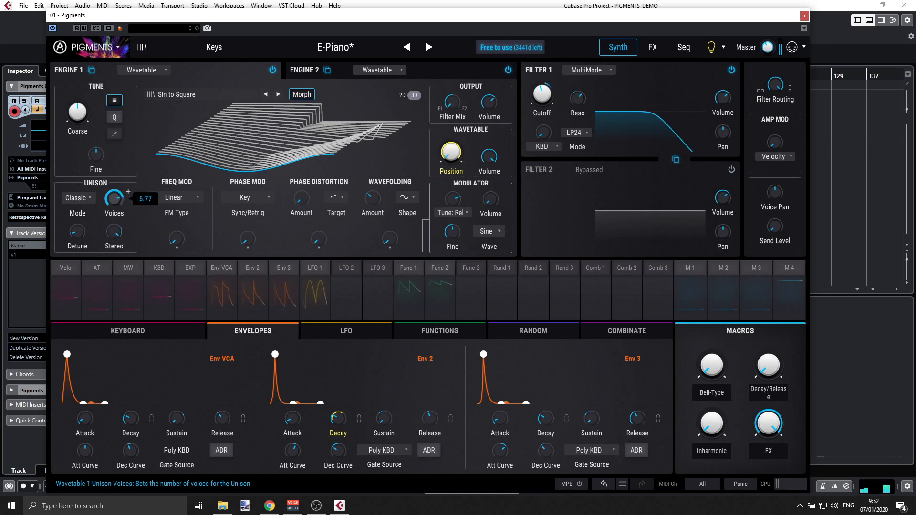
- Set Engine 1's unison mode to Chord and adjust its voices, chord selection and stereo spread
left_click(89, 198)
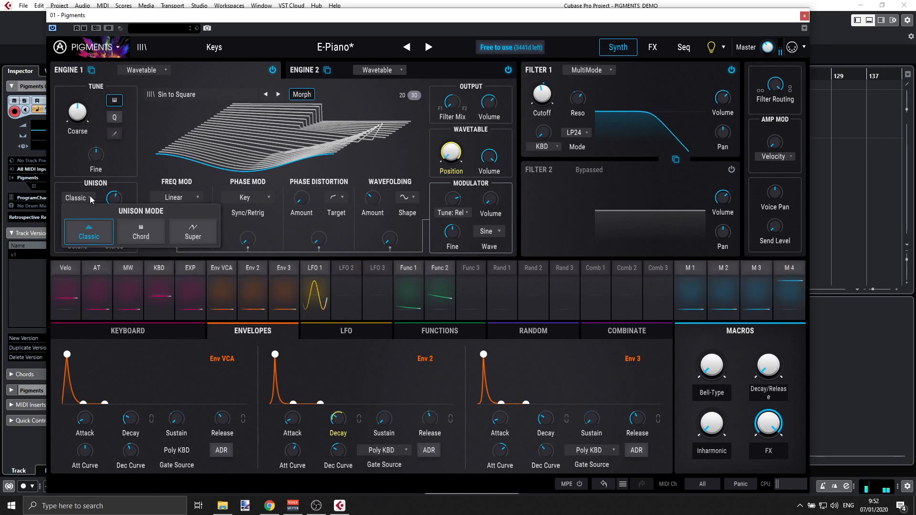
left_click(138, 232)
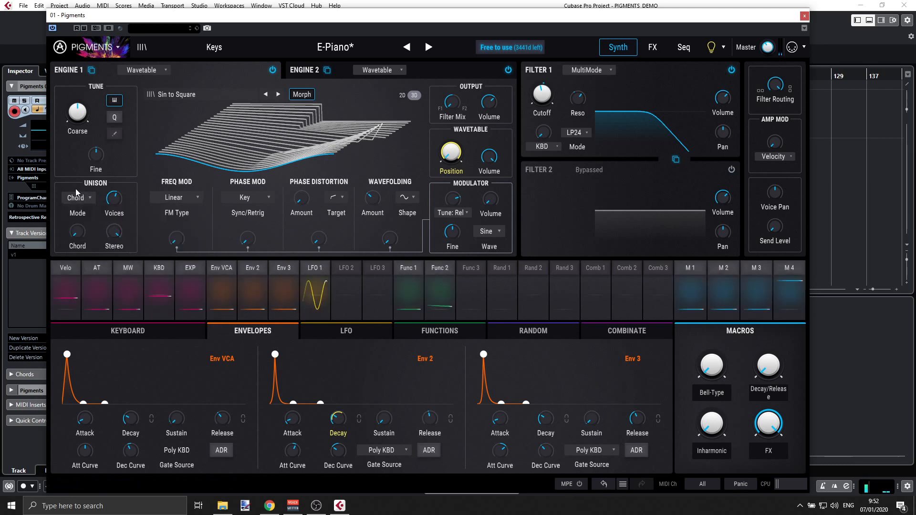
mouse_move(113, 199)
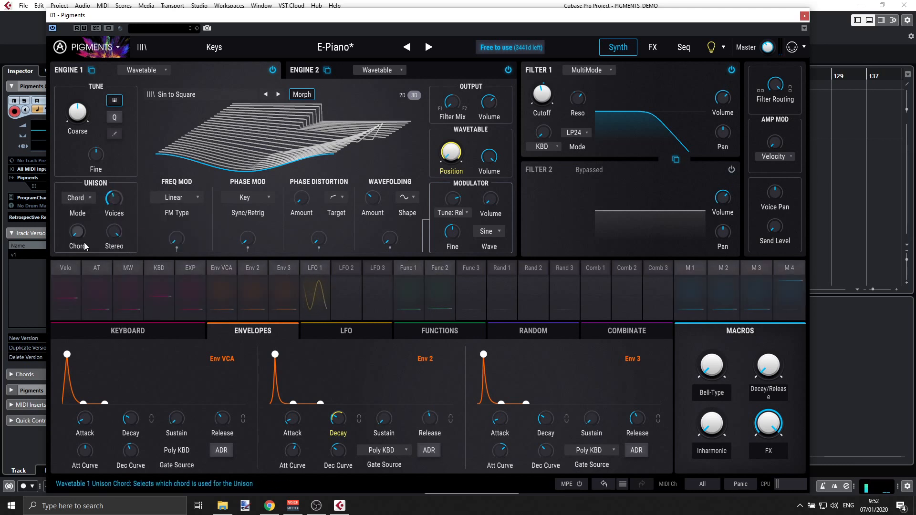
mouse_move(73, 241)
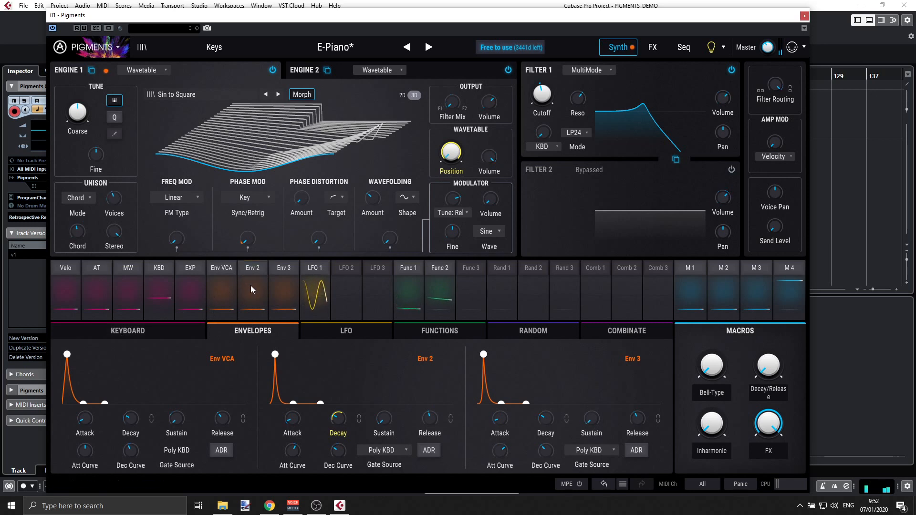
mouse_move(121, 236)
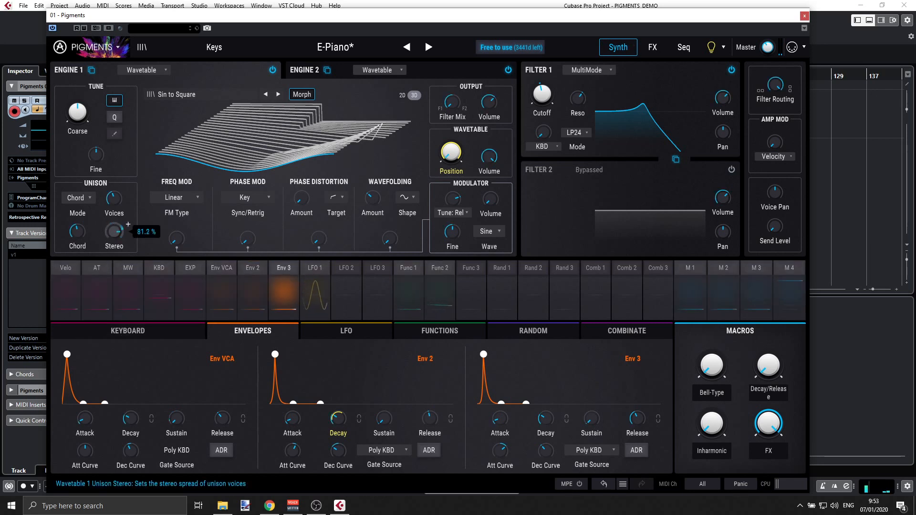
- Set Engine 1's unison mode to Super and raise its mix and detune, adjusting the stereo spread
left_click(84, 199)
left_click(83, 199)
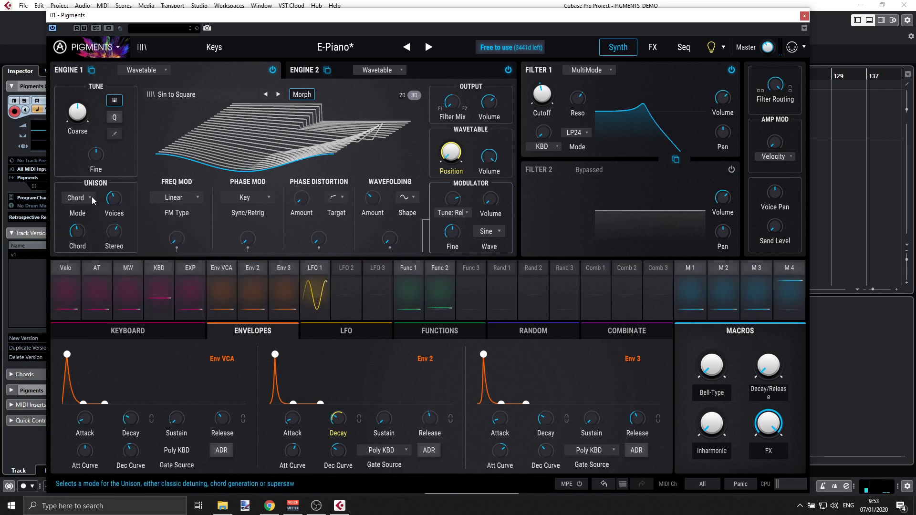
left_click(84, 199)
left_click(194, 233)
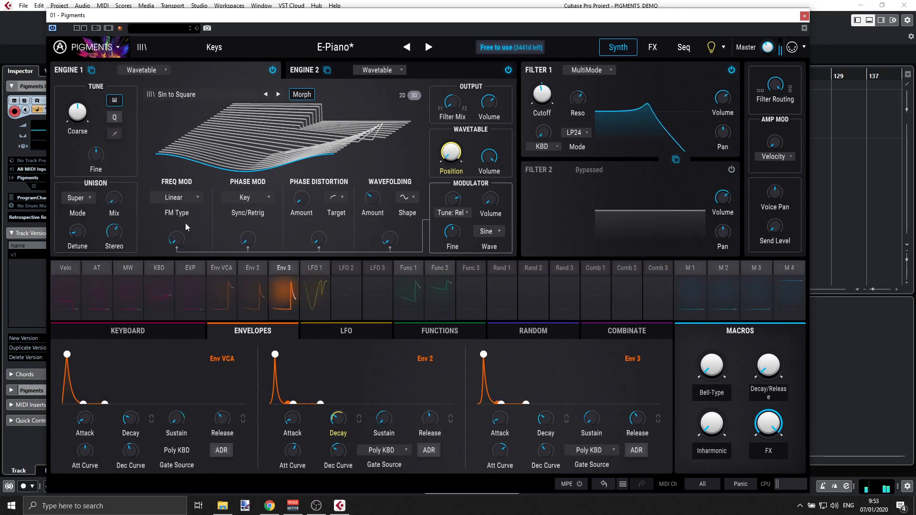
left_click_drag(115, 199, 114, 163)
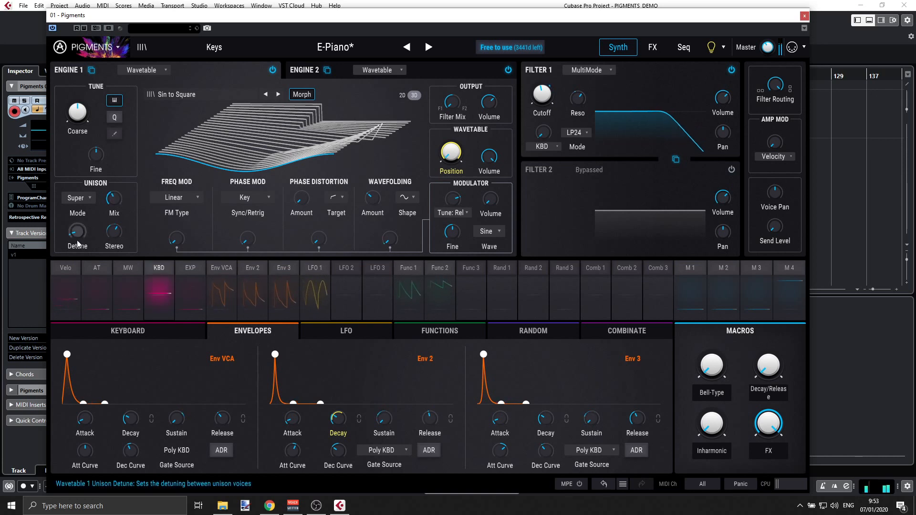
left_click_drag(77, 235, 76, 205)
left_click_drag(116, 245, 117, 229)
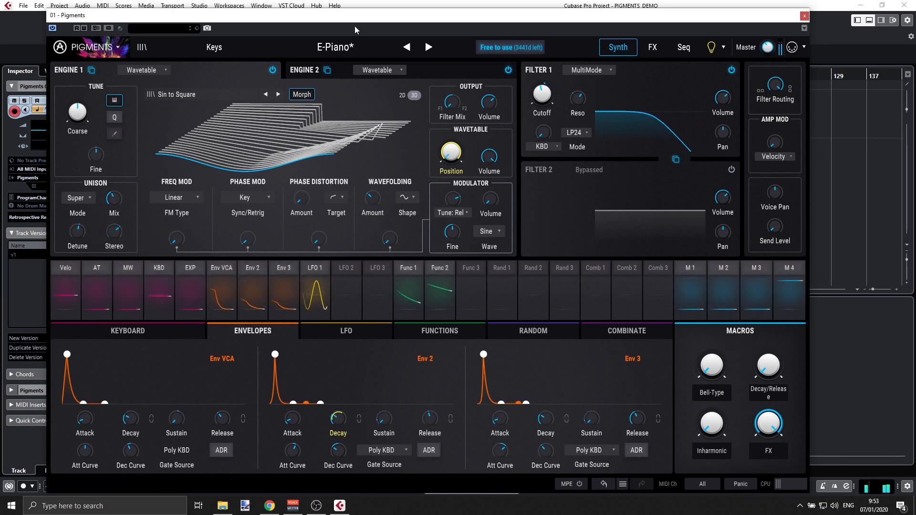
- Load the Anfet preset from the Lead category and advance to Arcade Trails
left_click(330, 46)
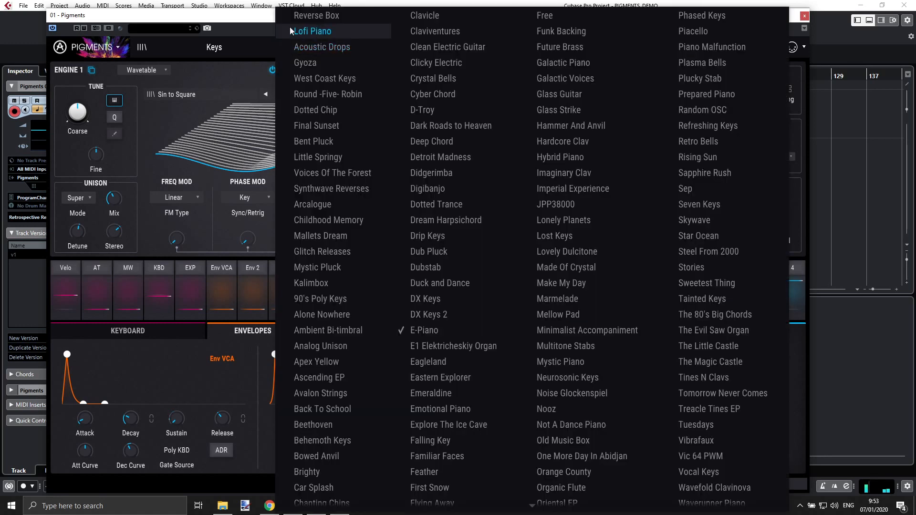
left_click(214, 47)
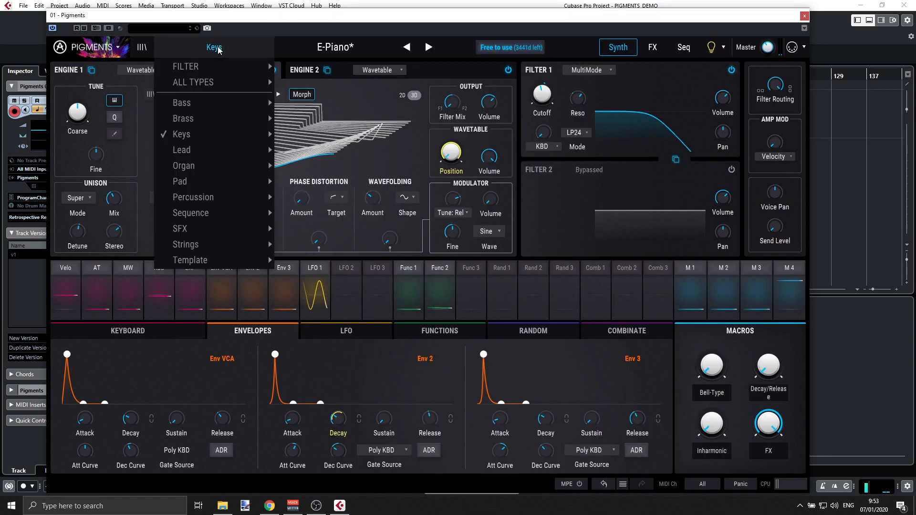
mouse_move(191, 151)
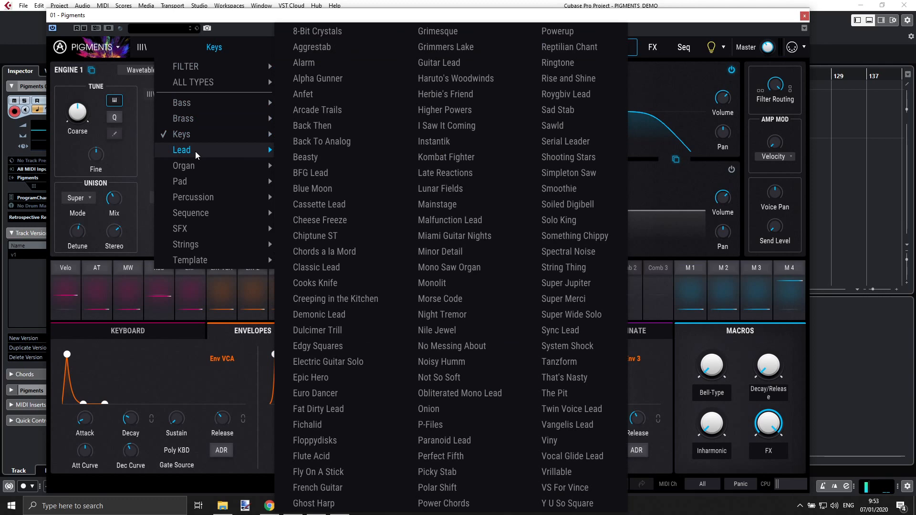
left_click(316, 95)
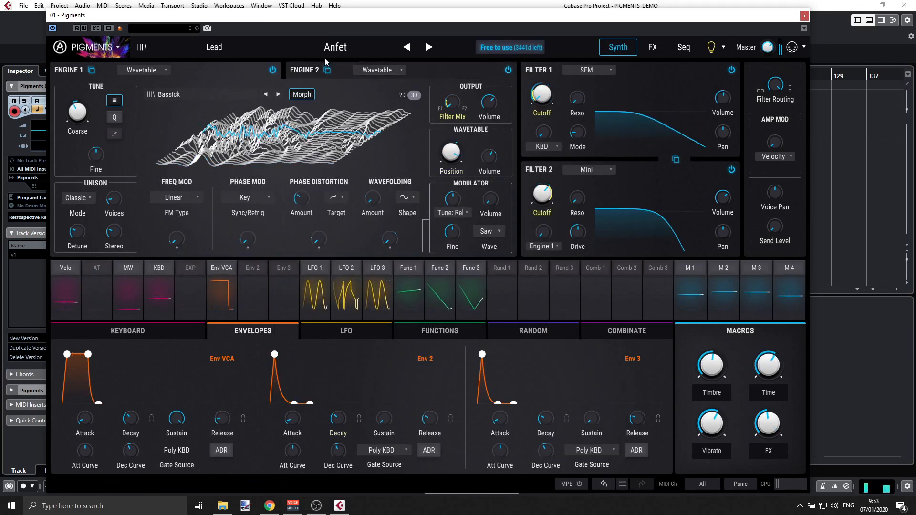
left_click(428, 48)
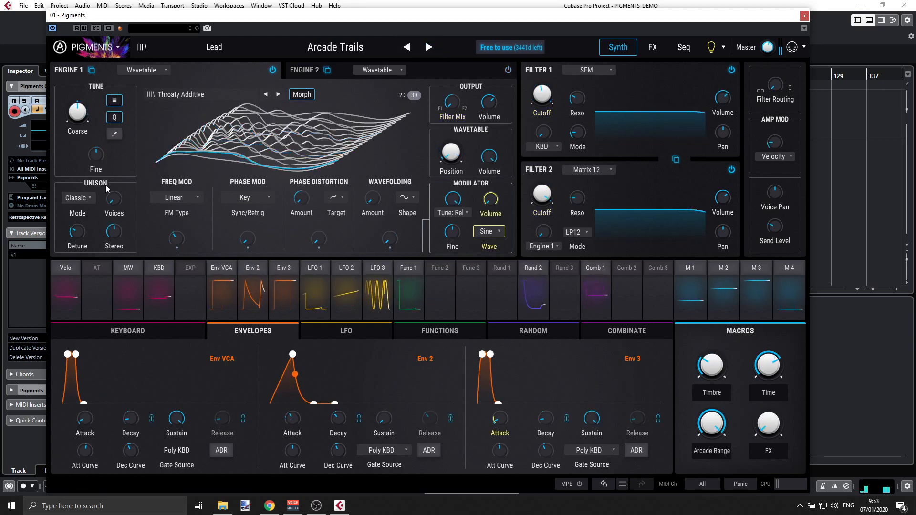
- Set Engine 1's unison mode to Super in Arcade Trails, raise its mix, adjust stereo and set detune to 20.2%
left_click(76, 197)
left_click(182, 231)
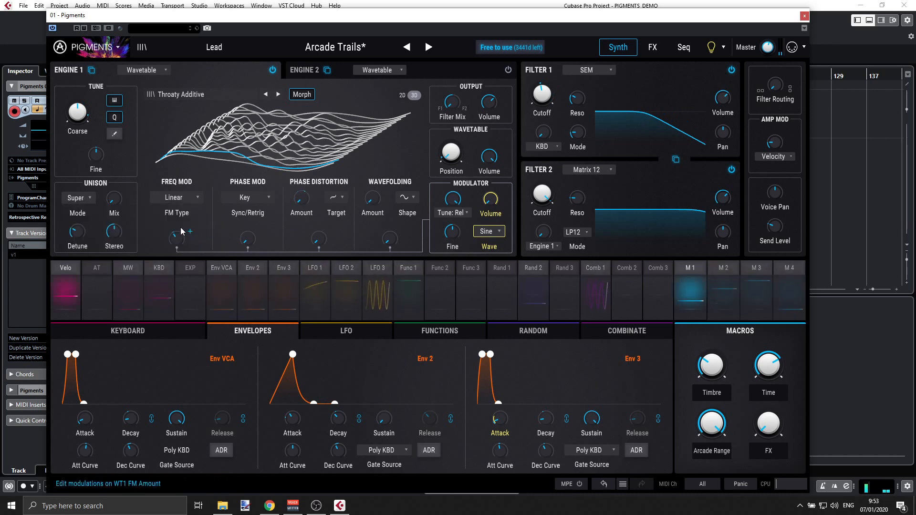
left_click_drag(117, 199, 117, 143)
left_click_drag(115, 233, 73, 219)
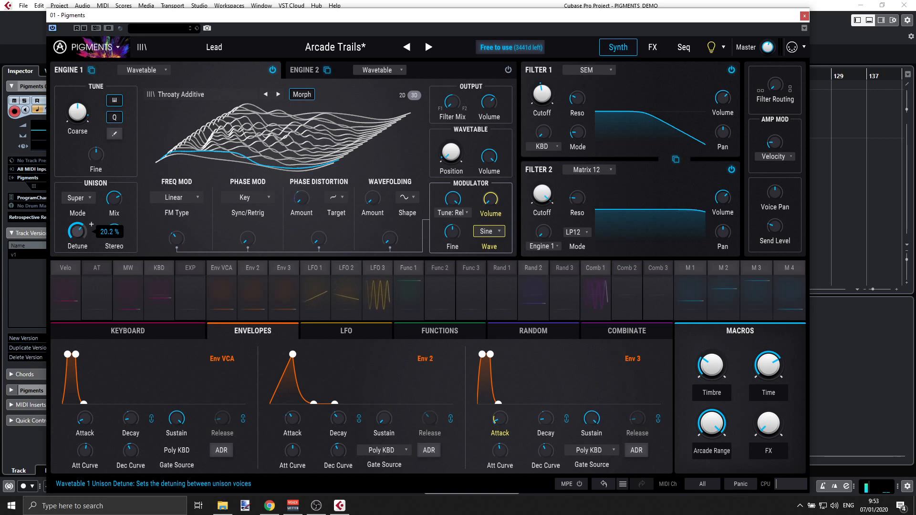
- Load the Back Then preset and raise Engine 1's unison voices, stereo spread and detune
left_click(432, 47)
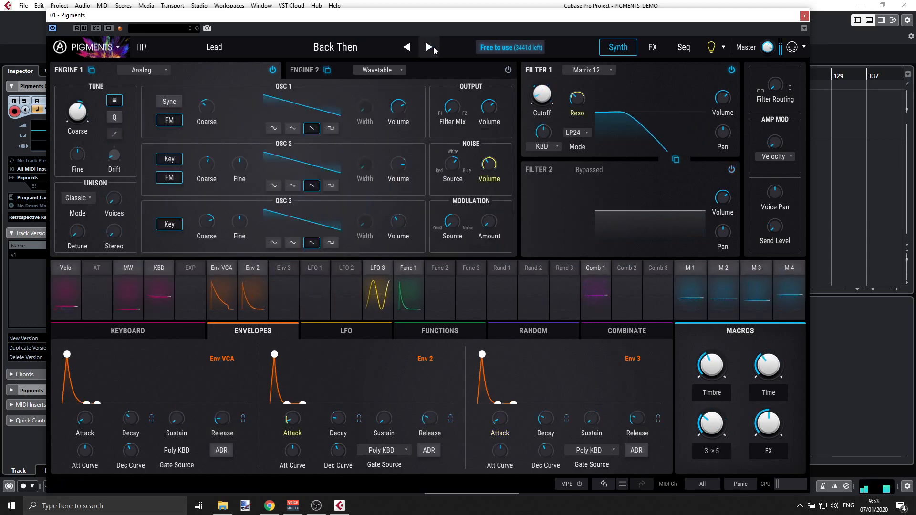
left_click_drag(111, 205, 110, 163)
left_click_drag(113, 235, 113, 177)
left_click_drag(79, 236, 79, 216)
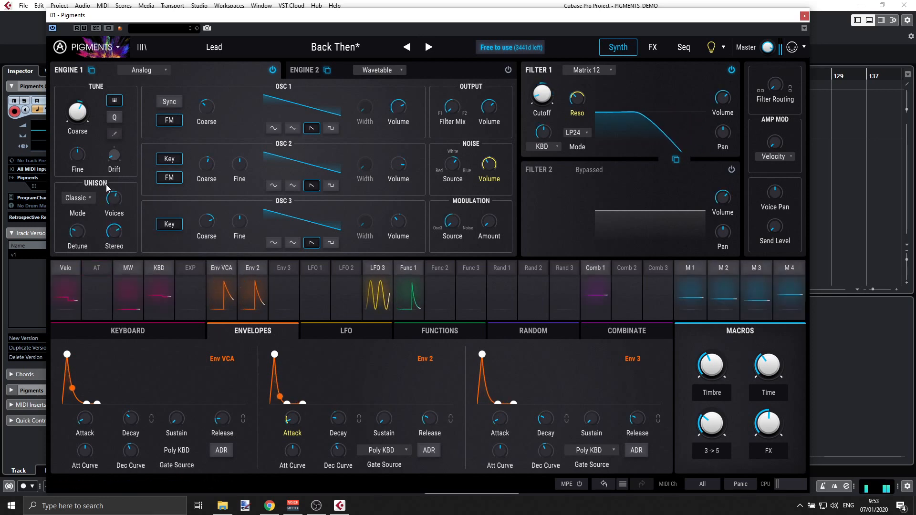
- Set Engine 1's unison mode to Chord and inspect the oscillators' coarse and fine tuning
left_click(77, 197)
left_click(139, 232)
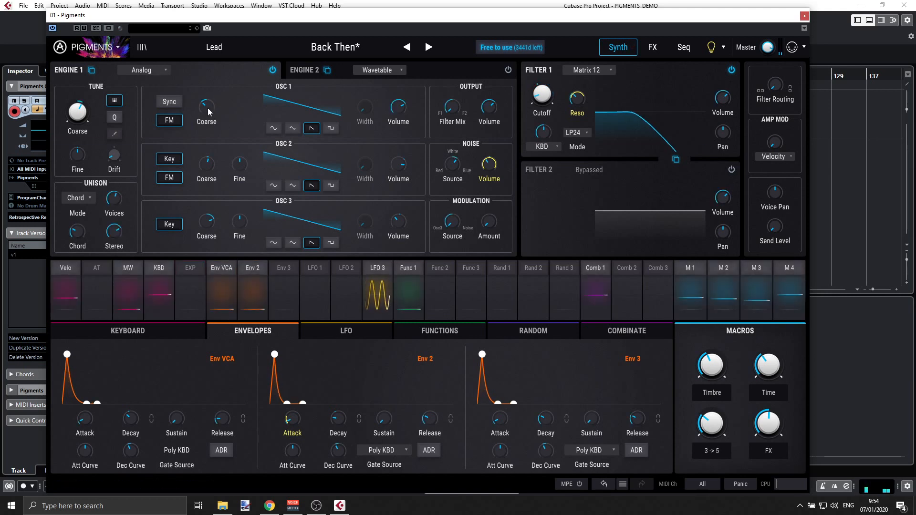
mouse_move(239, 223)
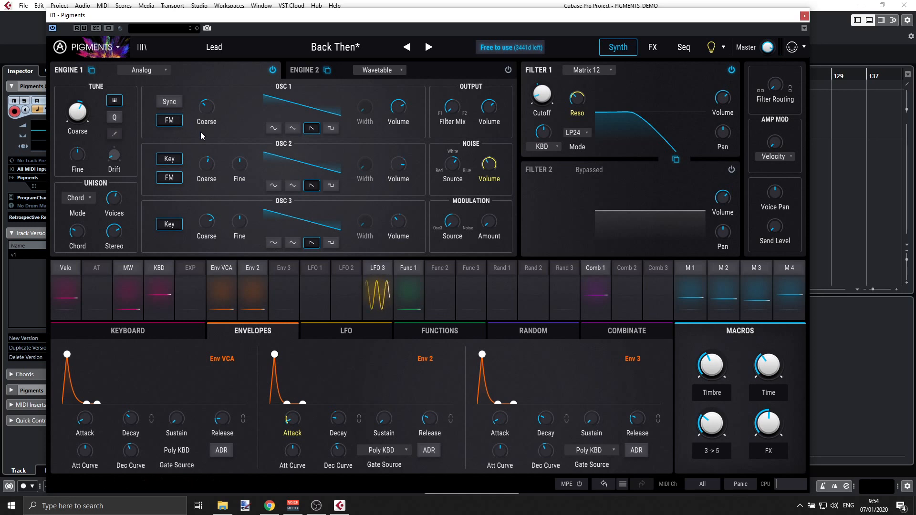
mouse_move(219, 162)
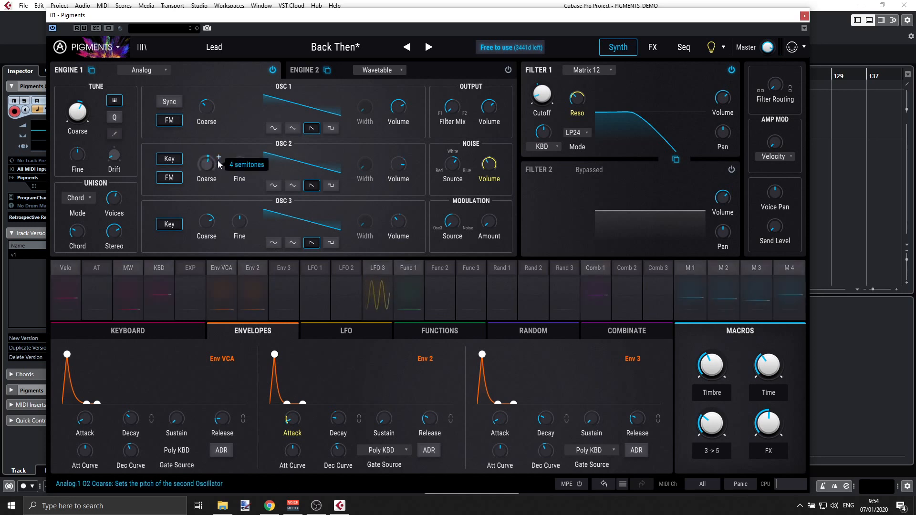
- Switch Engine 1 to the Wavetable type and look over its phase distortion and wavefolding controls
left_click(163, 70)
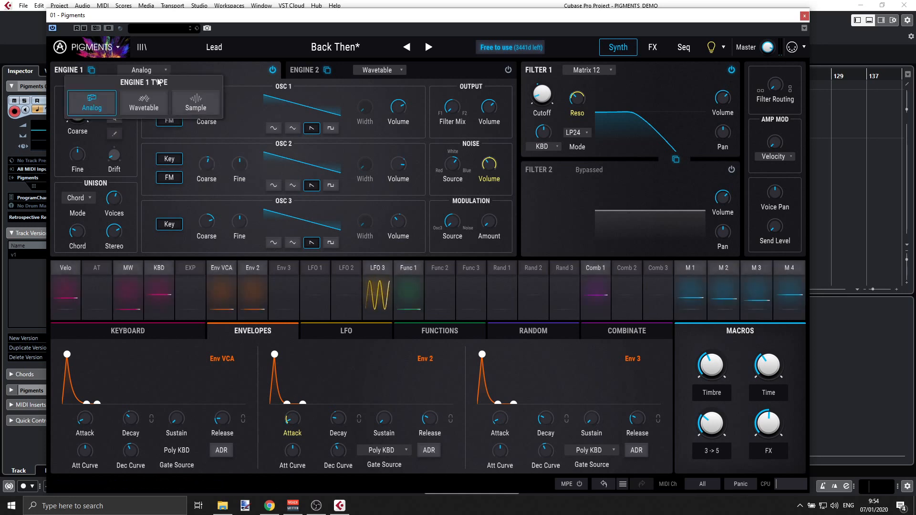
left_click(144, 102)
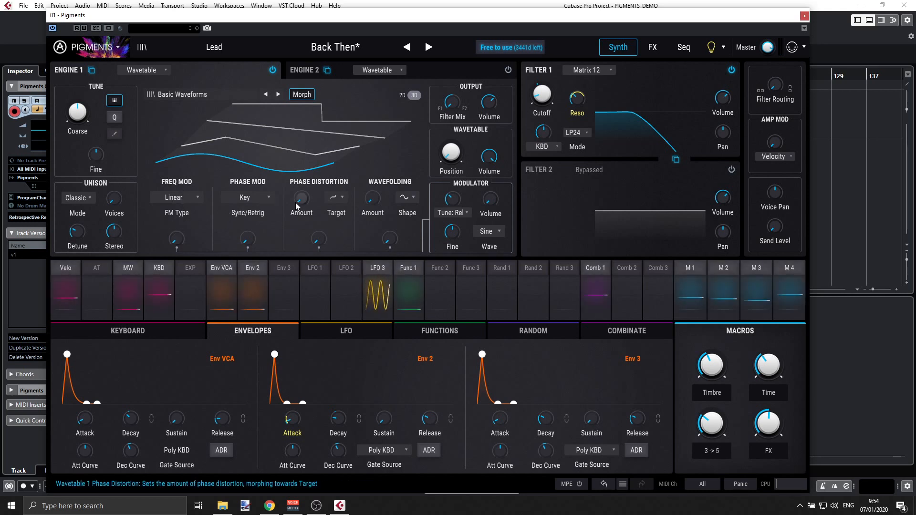
mouse_move(375, 198)
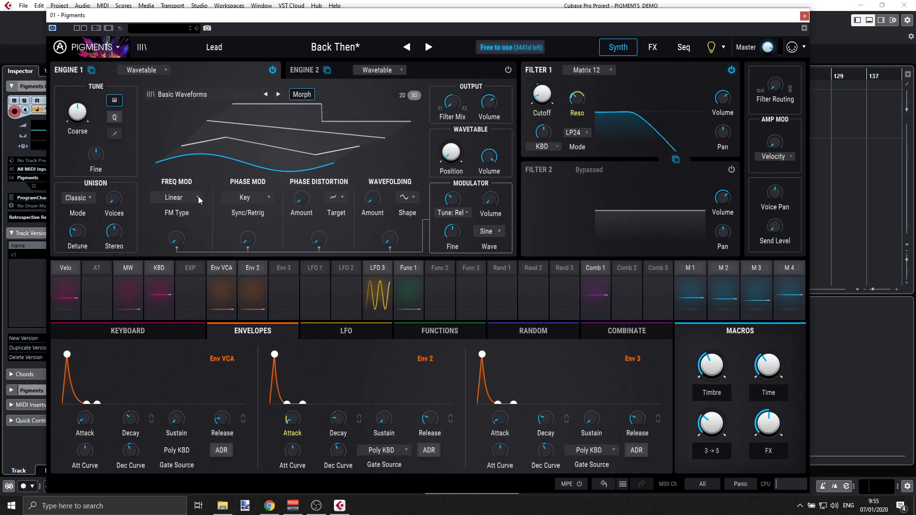
- Sweep Engine 1's linear FM amount up to 0.187 and back to 0.00
mouse_move(176, 238)
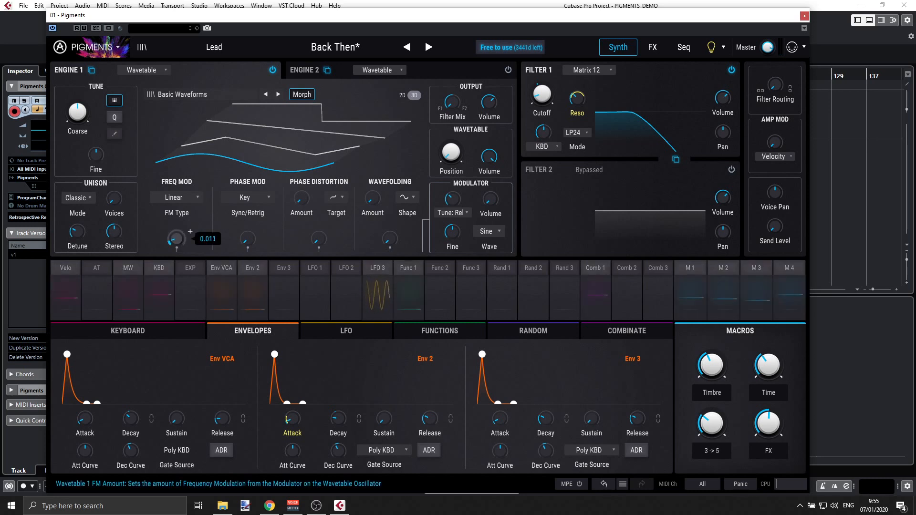
scroll(176, 239, "down", 2)
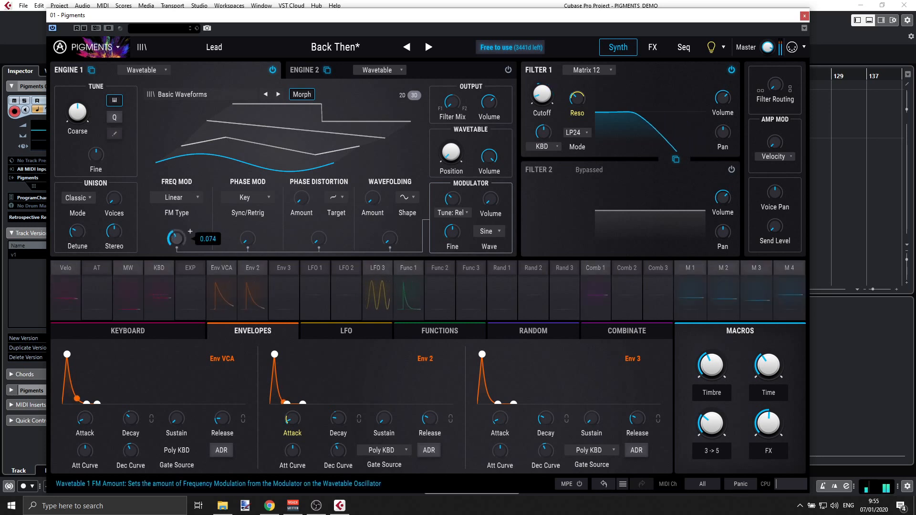
scroll(176, 239, "down", 2)
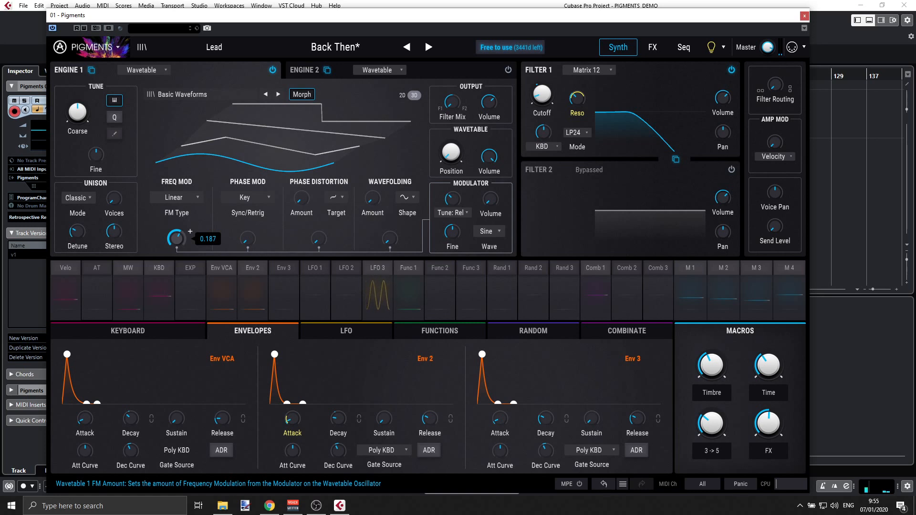
scroll(176, 237, "down", 5)
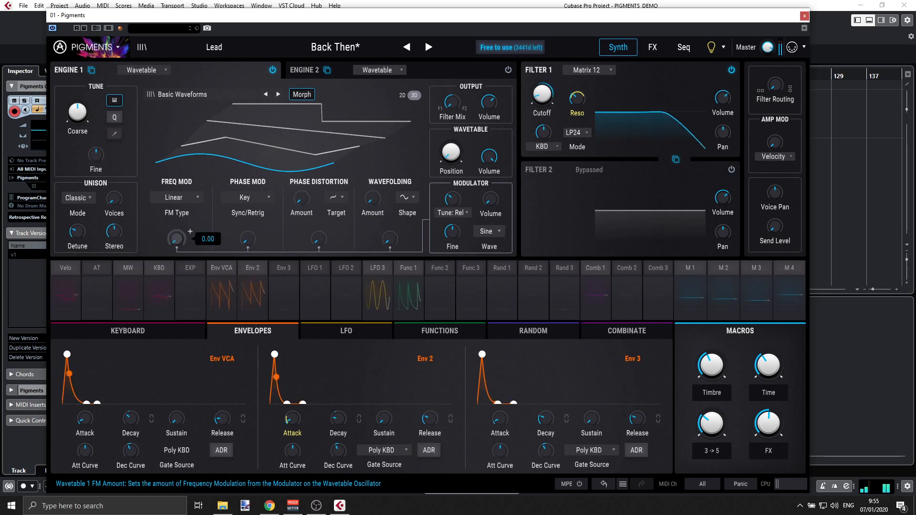
- Raise Engine 1's linear FM amount and add phase modulation with the sync source set to Mod Osc
scroll(176, 238, "up", 10)
scroll(178, 239, "down", 5)
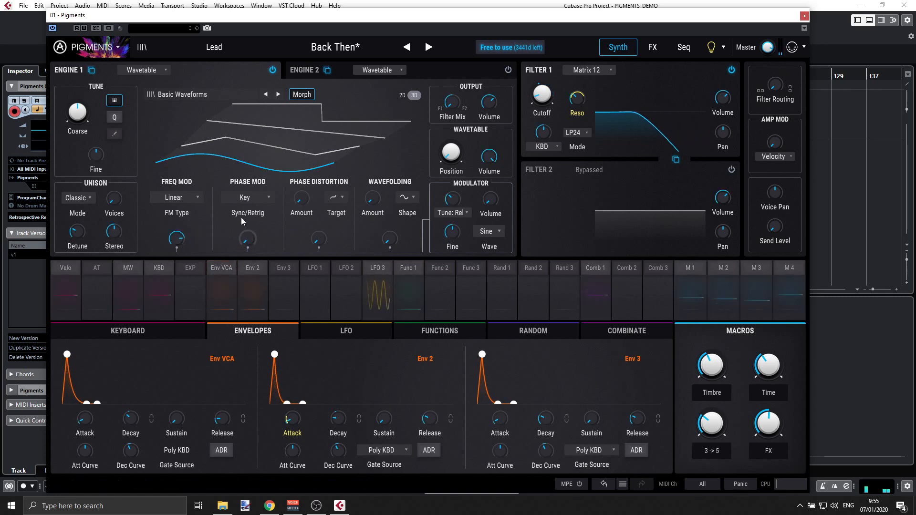
left_click(266, 199)
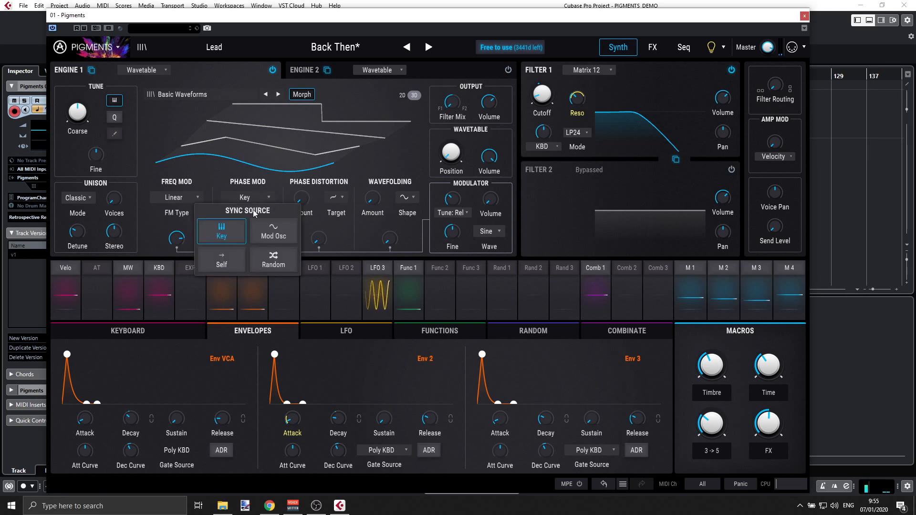
left_click(273, 232)
left_click_drag(261, 235, 261, 232)
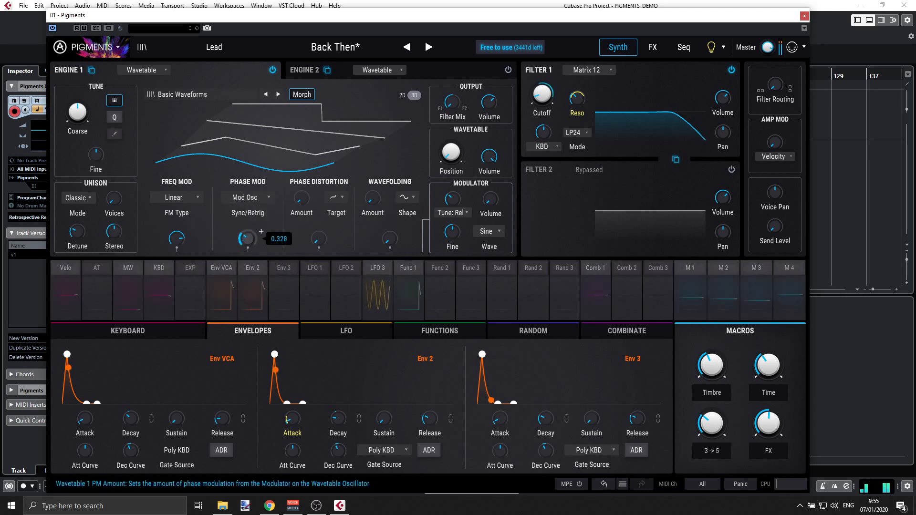
- Raise Engine 1's phase distortion amount, wavefolding amount and modulator volume
mouse_move(314, 191)
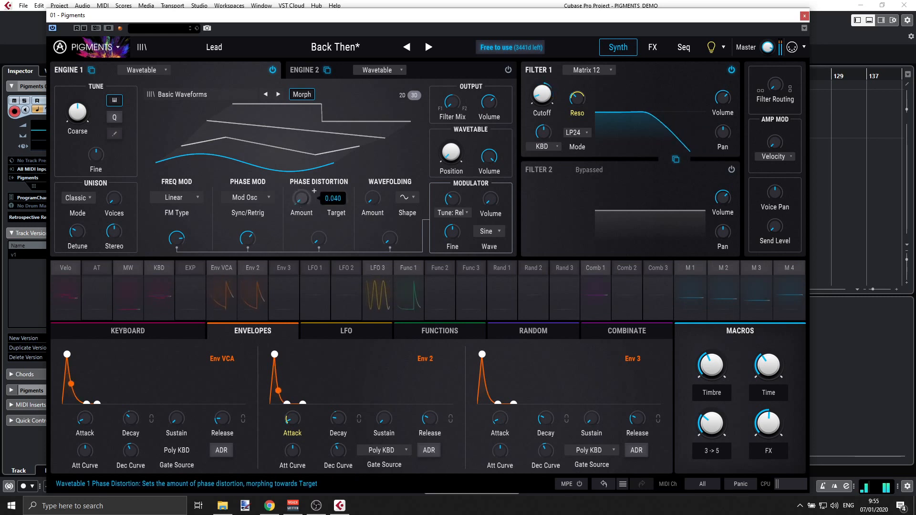
scroll(314, 191, "up", 5)
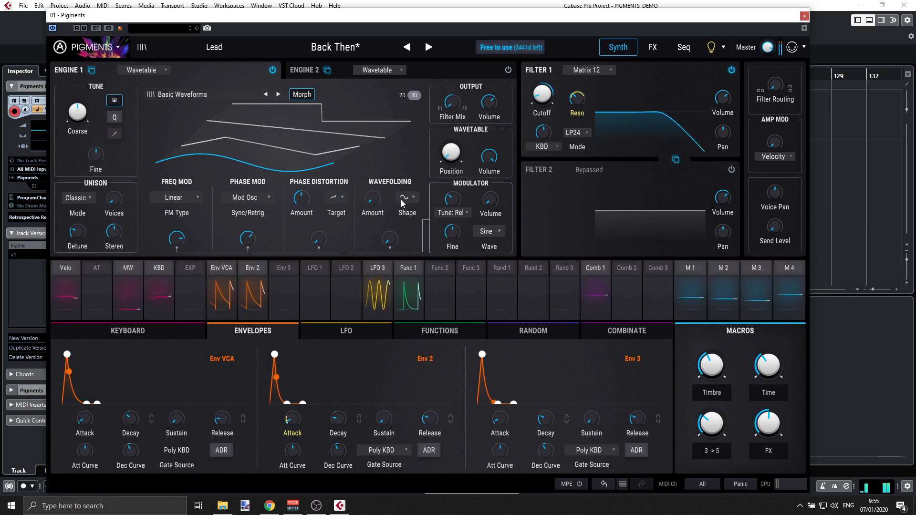
left_click_drag(372, 198, 372, 185)
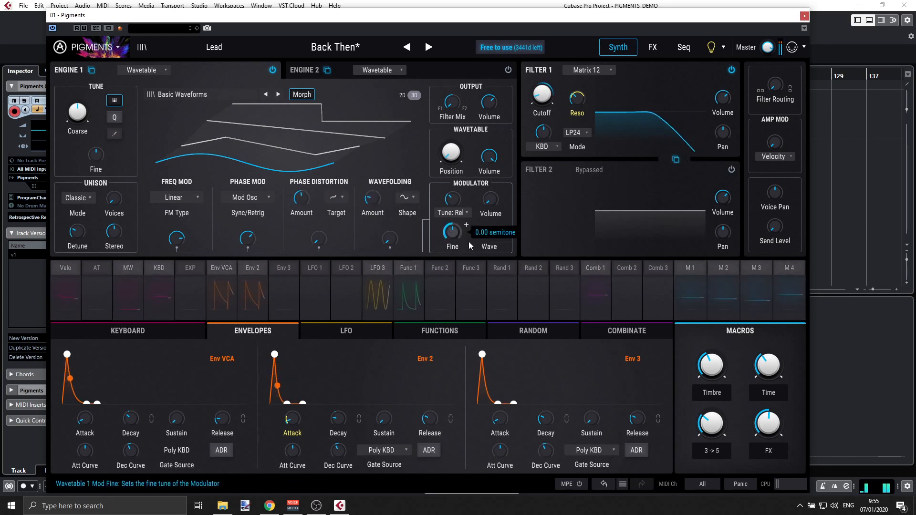
mouse_move(490, 199)
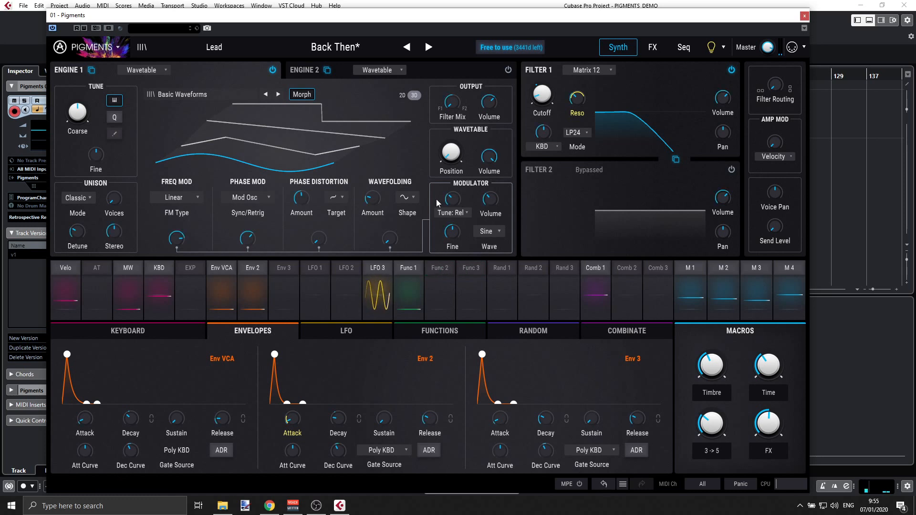
- Advance Engine 1's wavetable position and load the MB2 Ring wavetable from the Synthesizers category
mouse_move(453, 157)
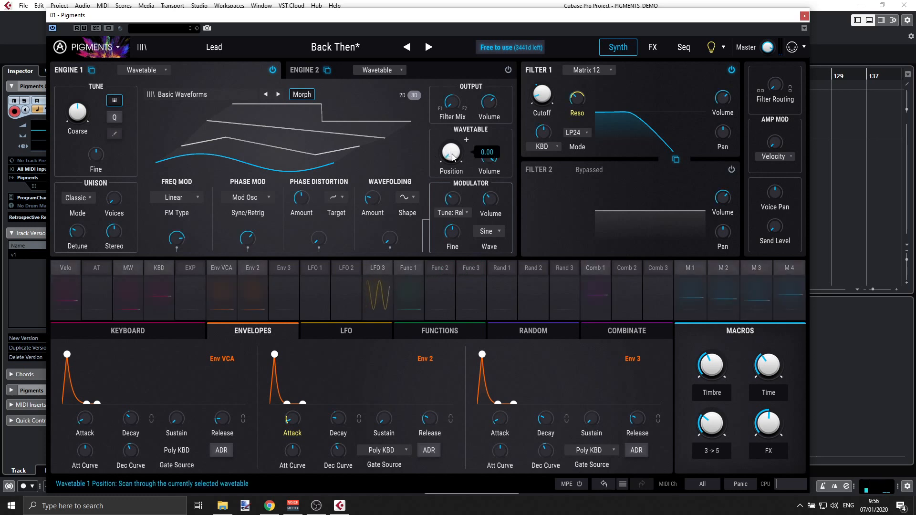
left_click_drag(450, 151, 451, 136)
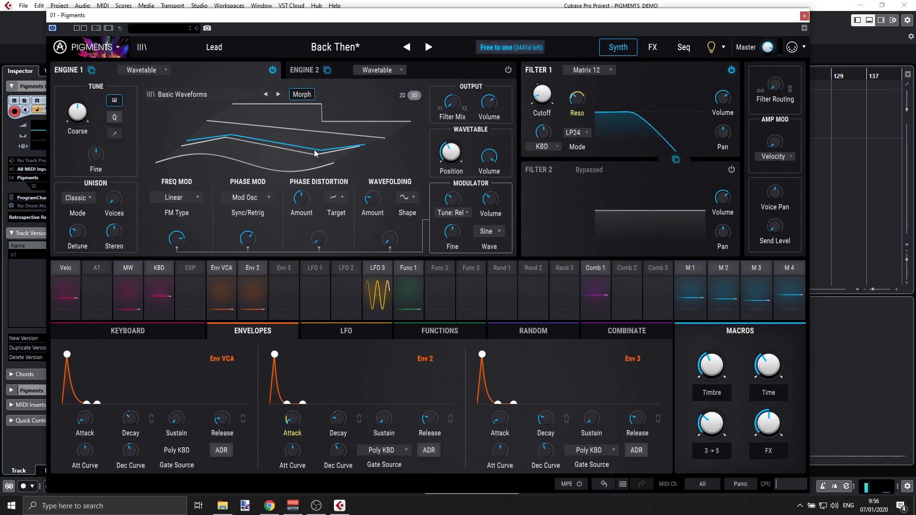
left_click(193, 95)
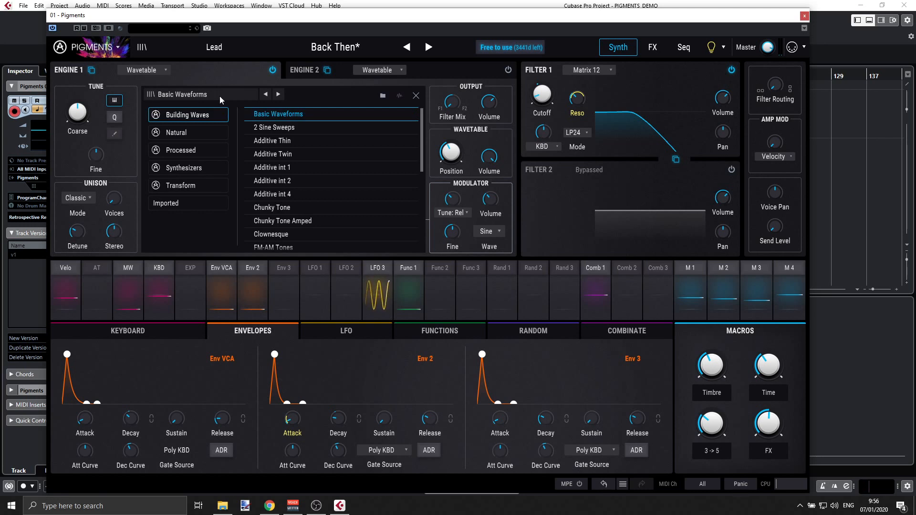
left_click(201, 95)
left_click(168, 94)
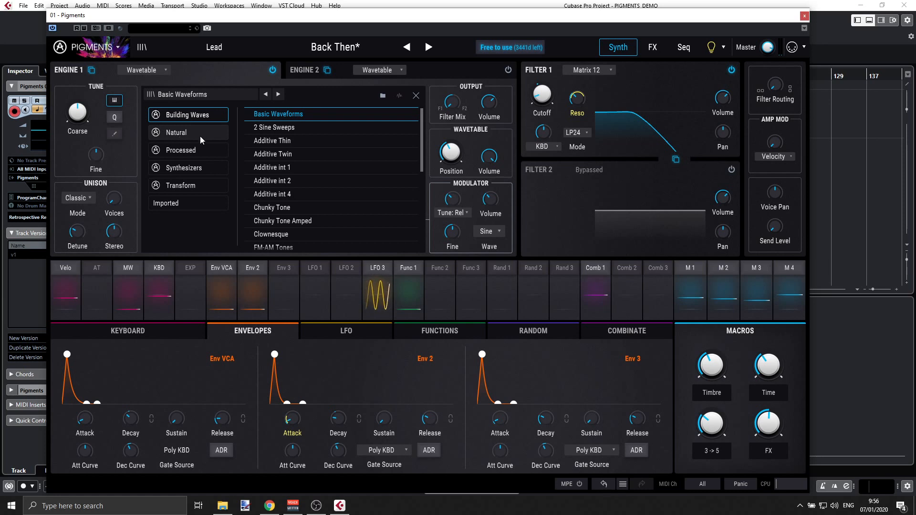
left_click(191, 169)
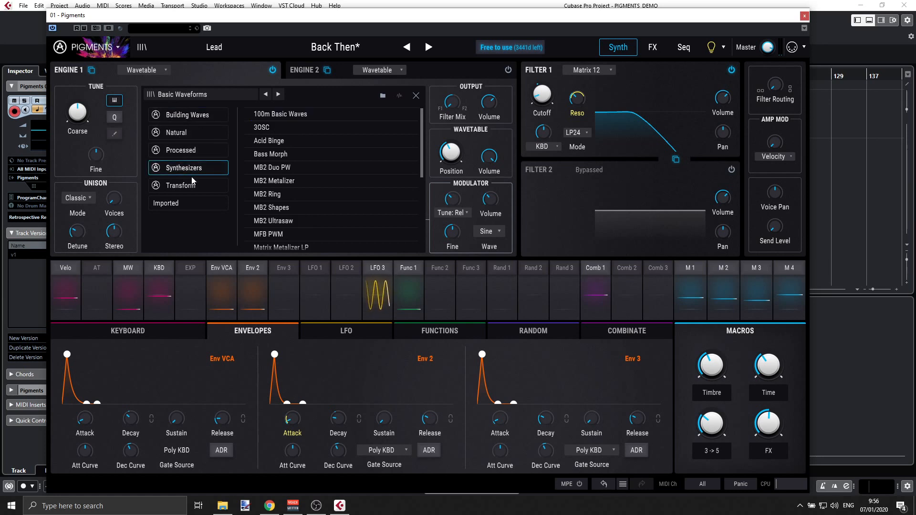
left_click(276, 193)
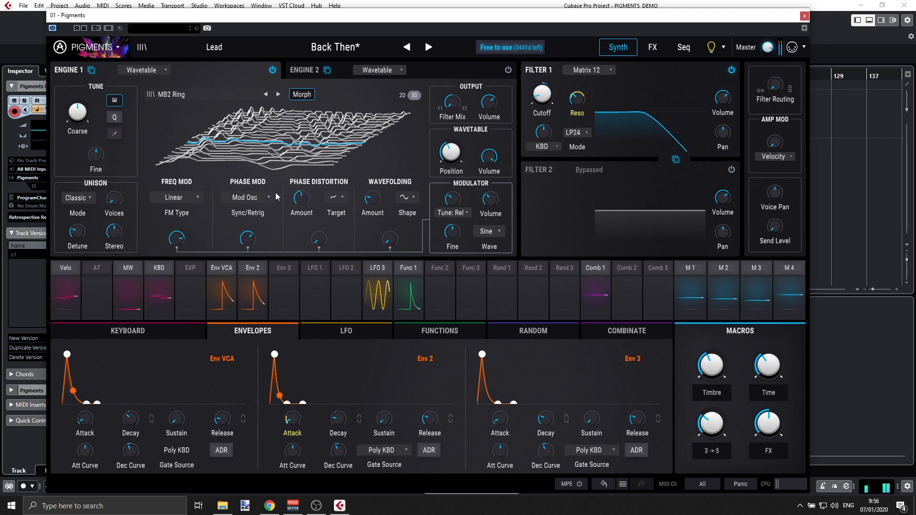
- Lower Engine 1's FM and phase modulation amounts and reshape Env VCA with more decay and sustain
left_click_drag(250, 247, 250, 285)
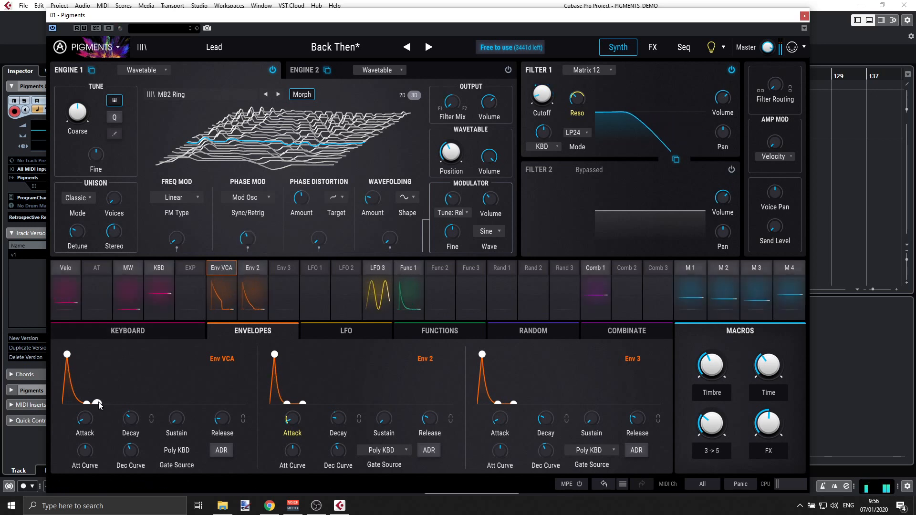
left_click_drag(97, 404, 87, 430)
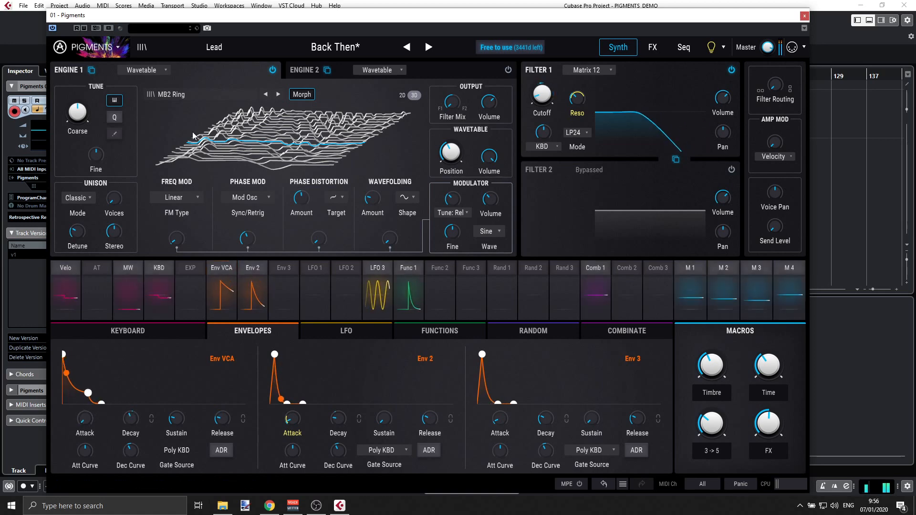
- Load the Back To Analog preset and show Engine 1's wavetable in the 2D view
left_click(428, 47)
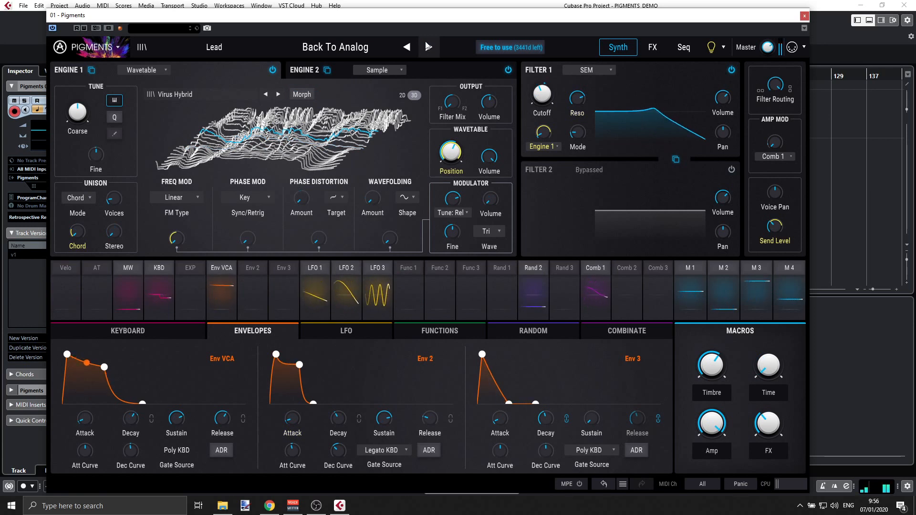
left_click(402, 95)
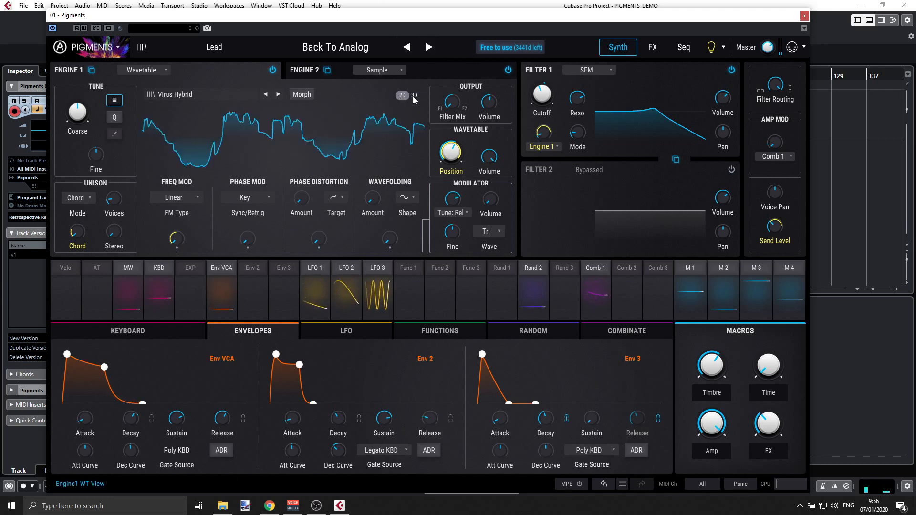
left_click(413, 95)
left_click(403, 95)
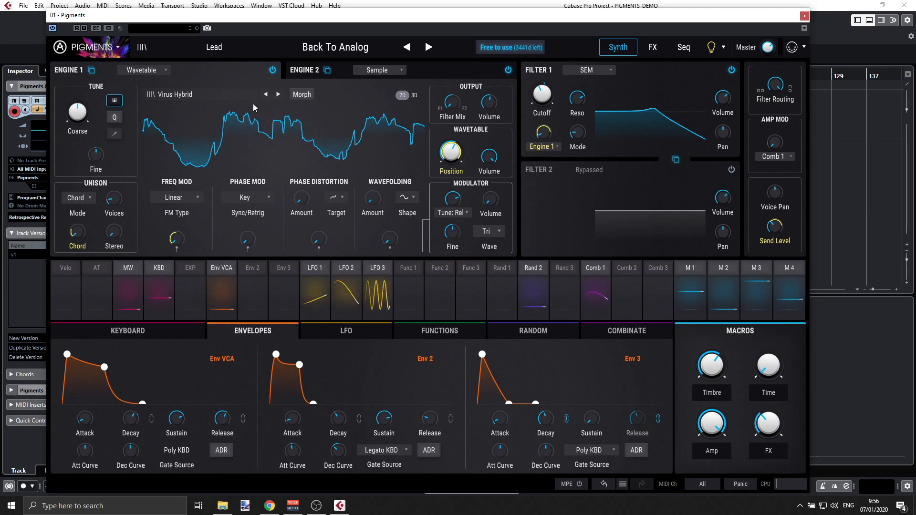
- Set Engine 1's wavetable position to 0.648 and modulate it with LFO 1 at an amount of 0.70
left_click_drag(450, 152, 451, 145)
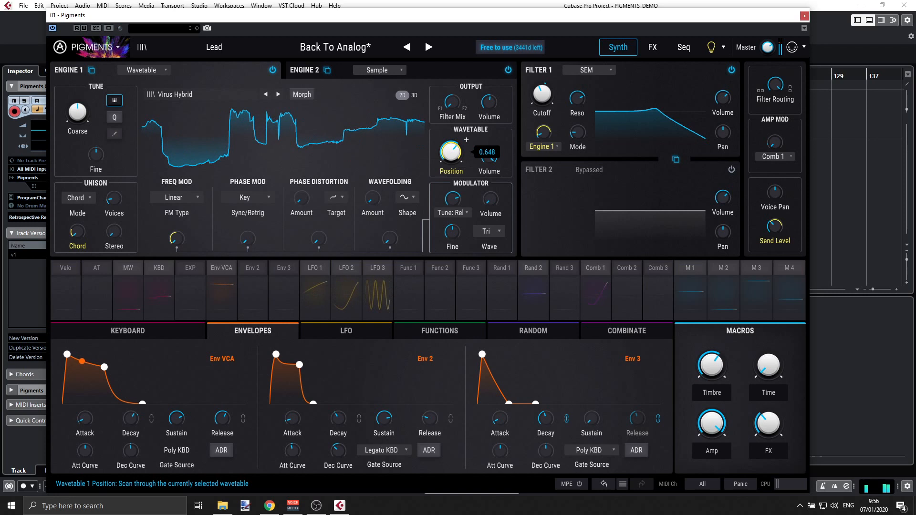
left_click(466, 140)
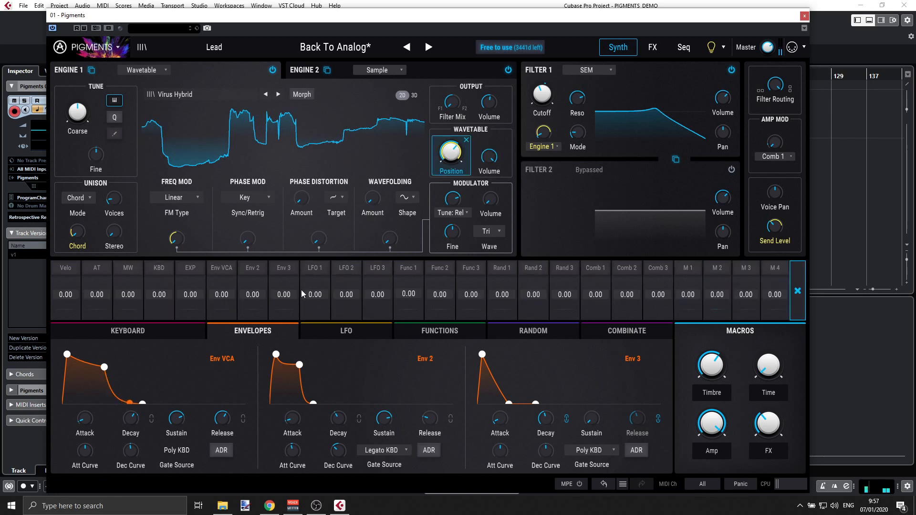
left_click_drag(327, 291, 315, 285)
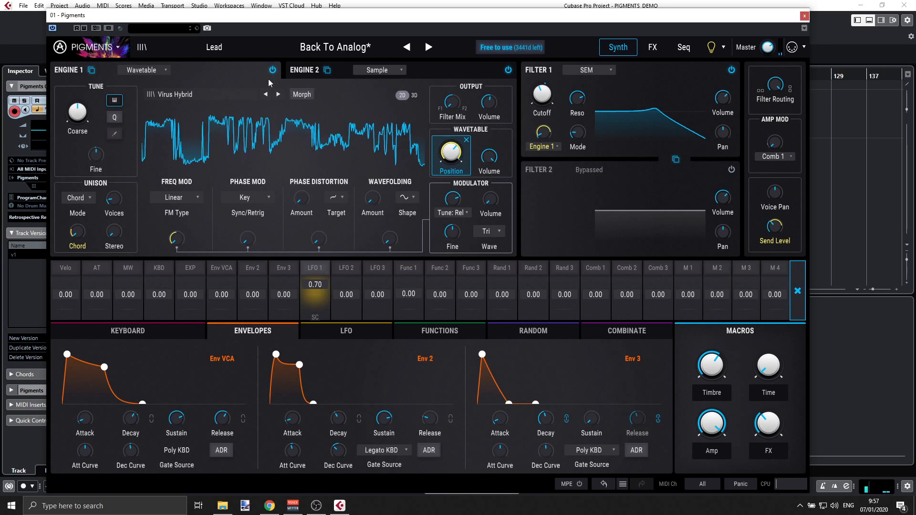
mouse_move(451, 152)
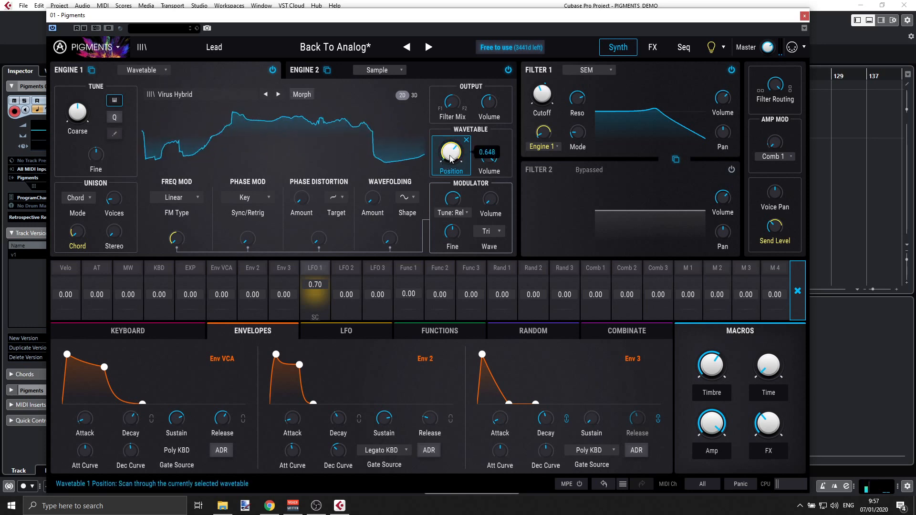
- Switch Engine 1 to the Sample type, and load the Default preset from the Template category
left_click(159, 70)
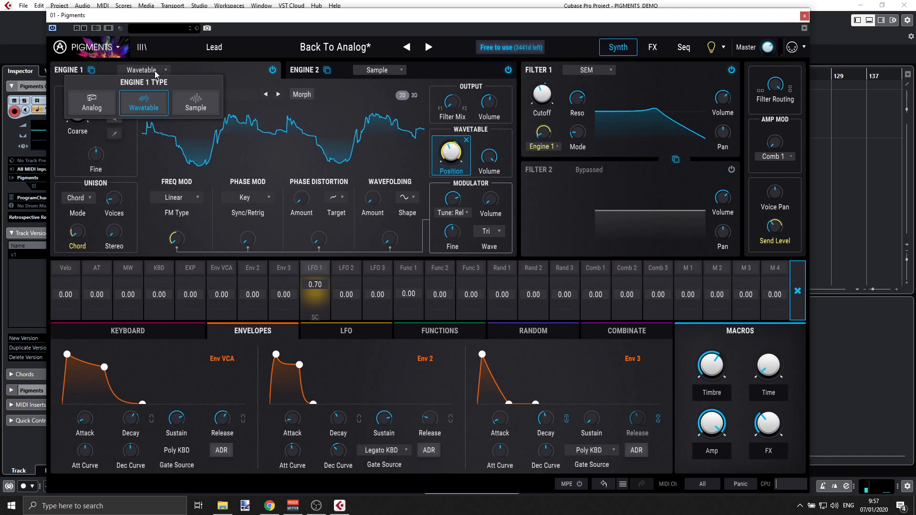
left_click(203, 108)
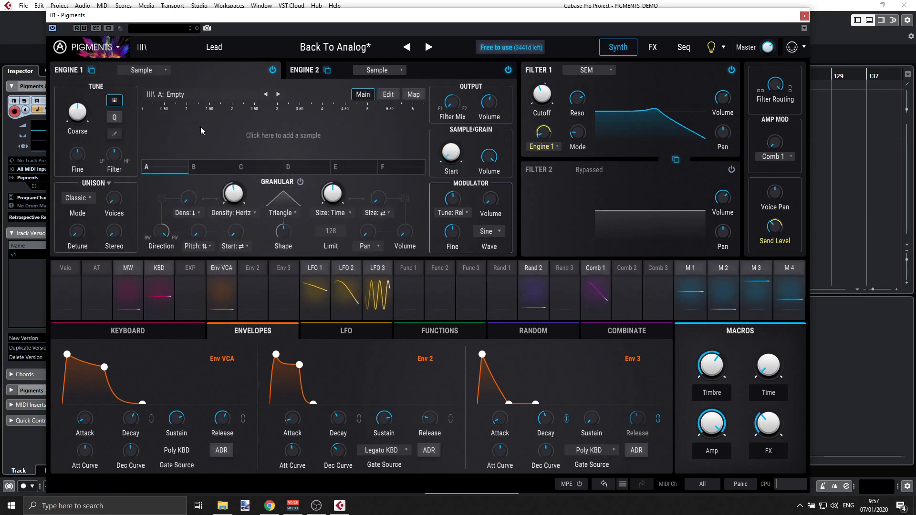
left_click(213, 47)
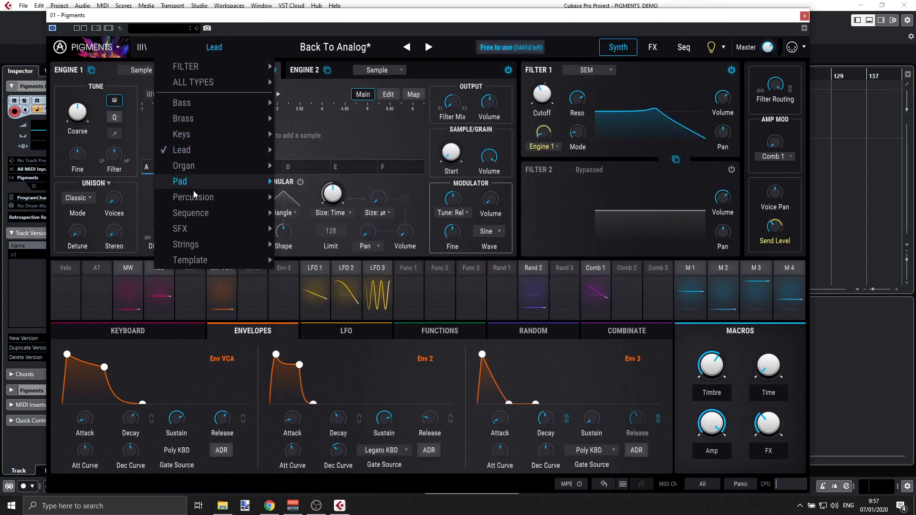
mouse_move(248, 260)
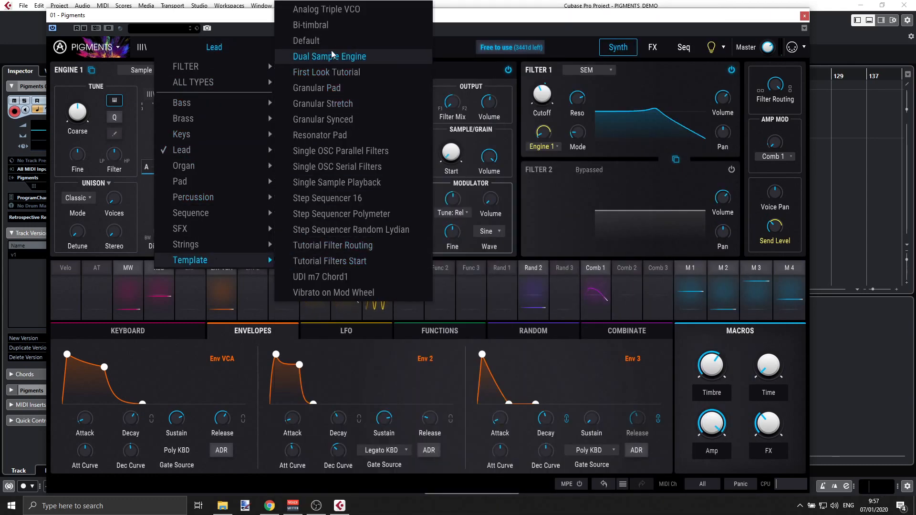
left_click(315, 41)
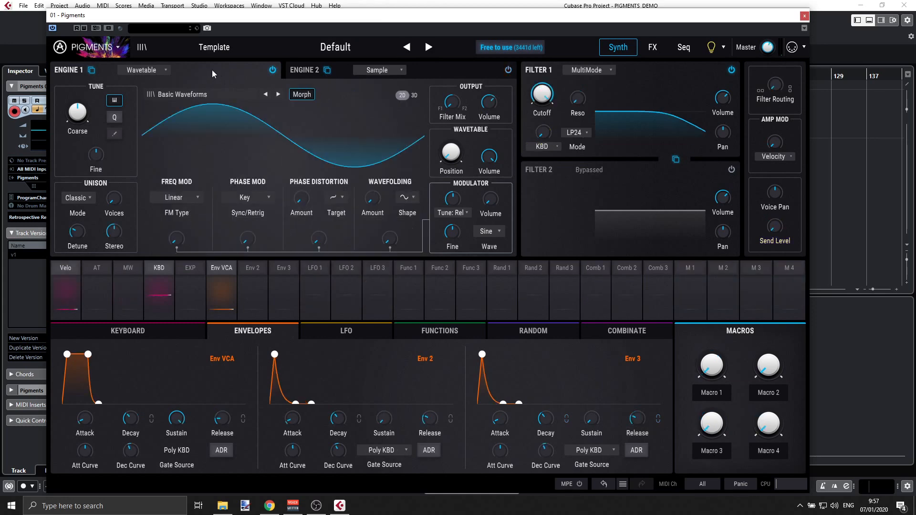
- Load the Granular Pad preset from the Template category
left_click(214, 47)
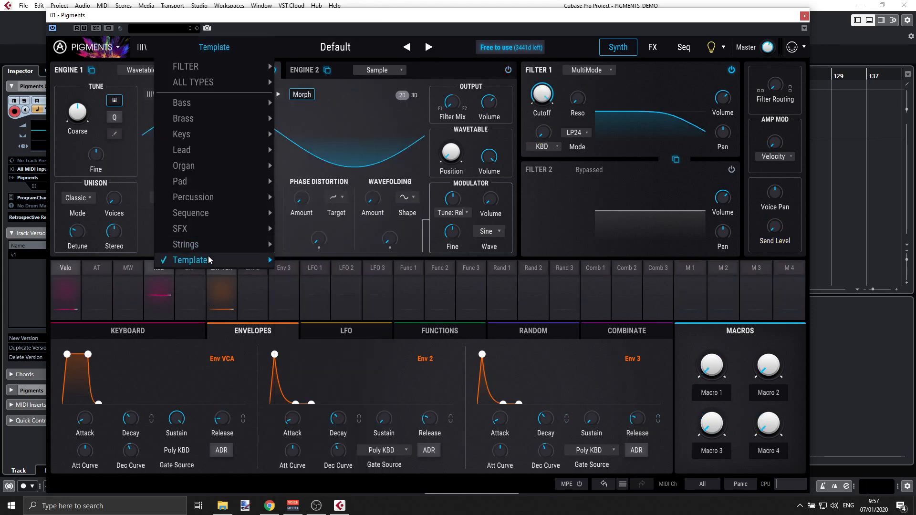
mouse_move(210, 259)
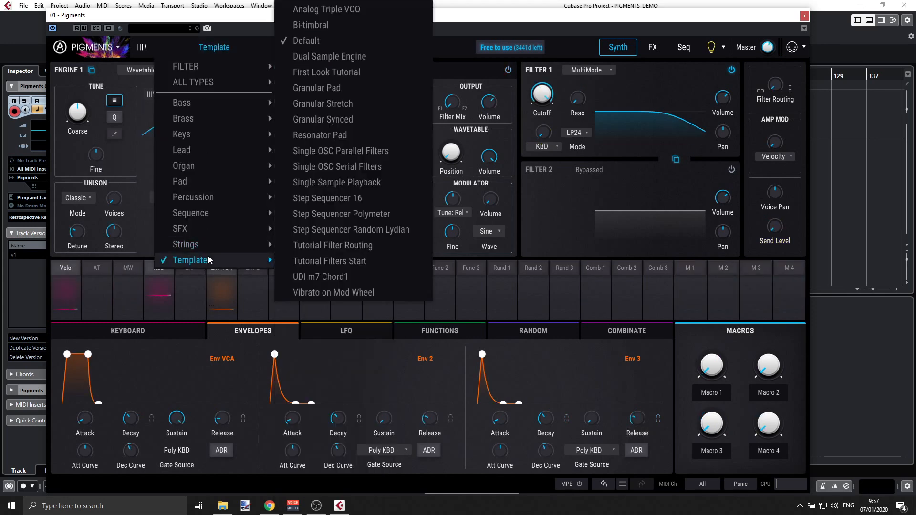
left_click(364, 93)
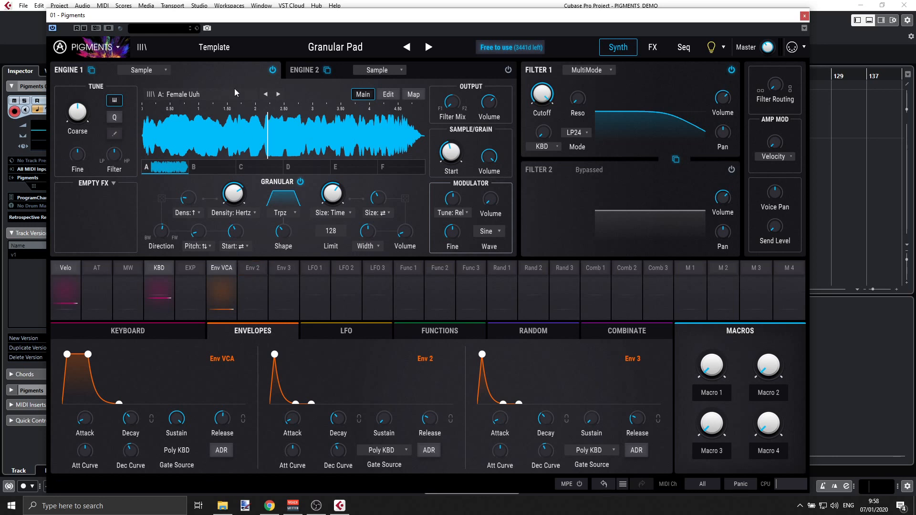
- Enable Engine 2 and switch it to the Wavetable type
left_click(291, 75)
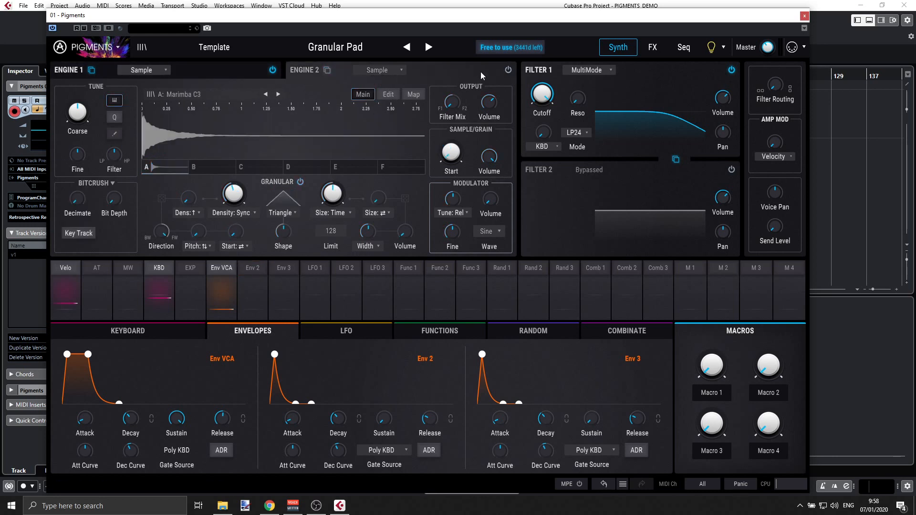
left_click(507, 70)
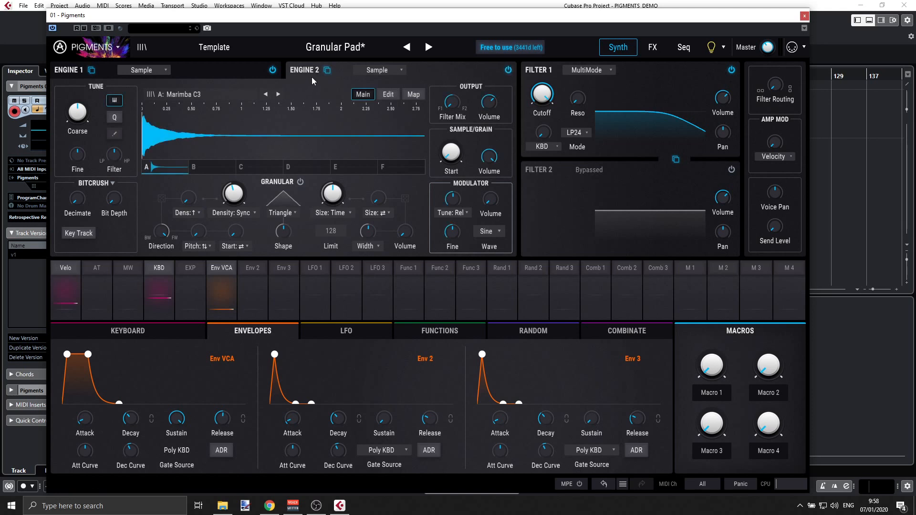
left_click(382, 73)
left_click(378, 103)
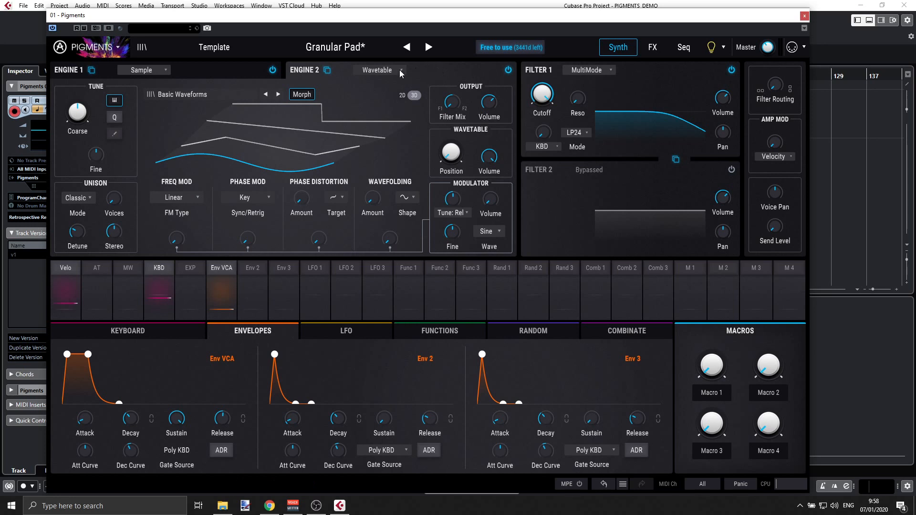
- Show Engine 2's wavetable in the 2D view and raise its linear FM and phase modulation amounts
left_click(403, 94)
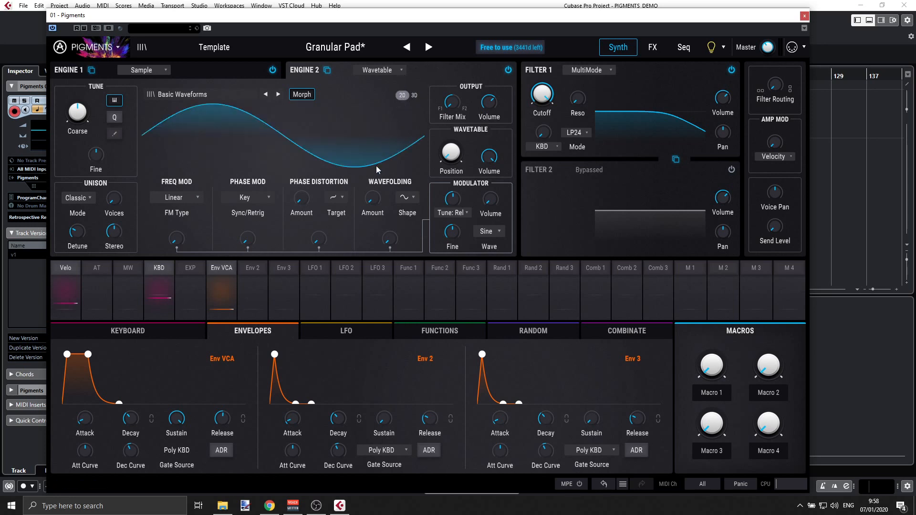
mouse_move(176, 238)
left_mouse_down()
mouse_move(176, 212)
mouse_move(176, 222)
left_mouse_up()
left_click_drag(247, 240, 247, 218)
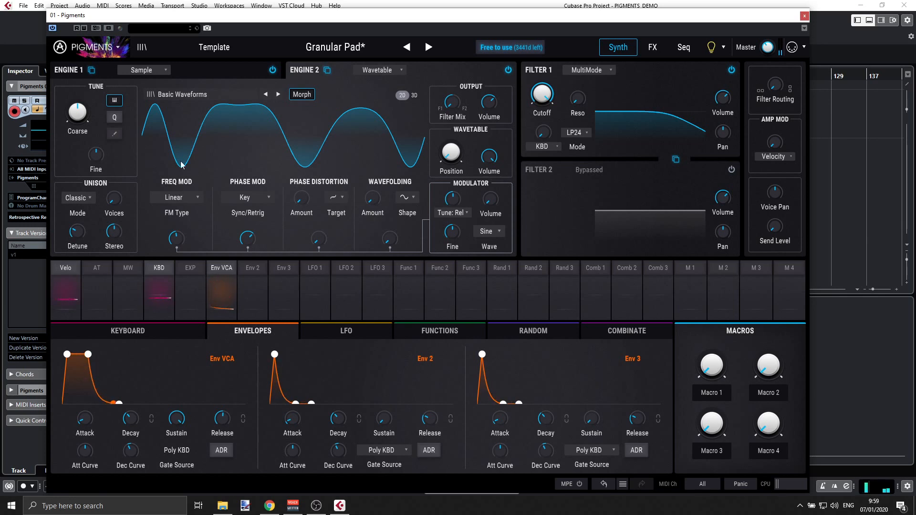
- Return to Engine 1 and load the Magic Ball sample into sample slot B
left_click(254, 69)
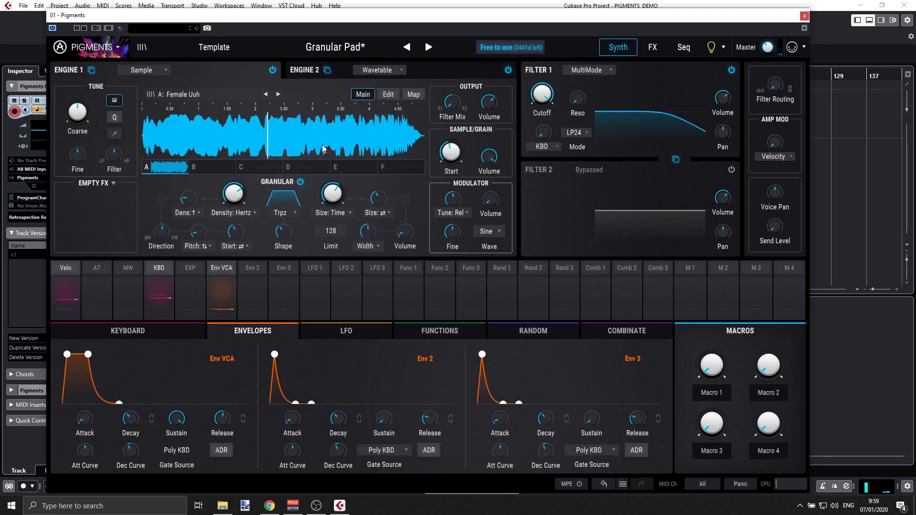
left_click(414, 95)
left_click(370, 95)
left_click(201, 167)
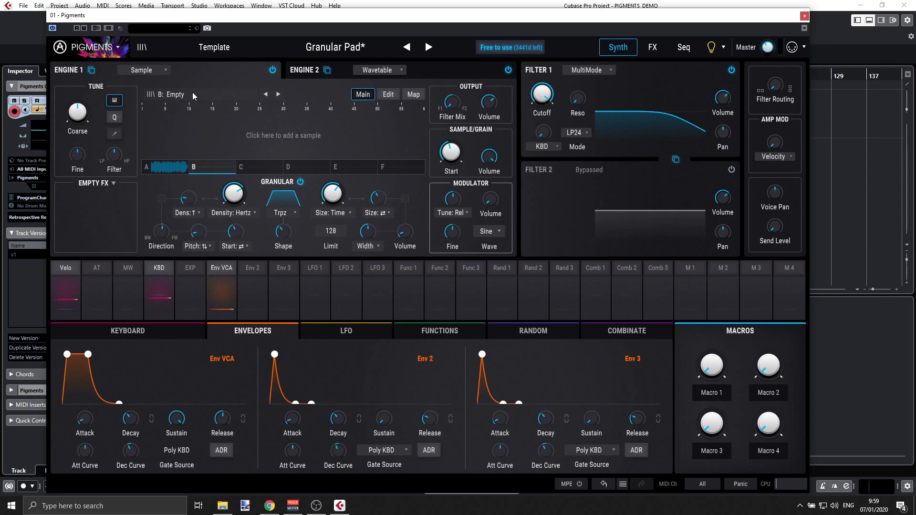
left_click(146, 94)
double_click(264, 152)
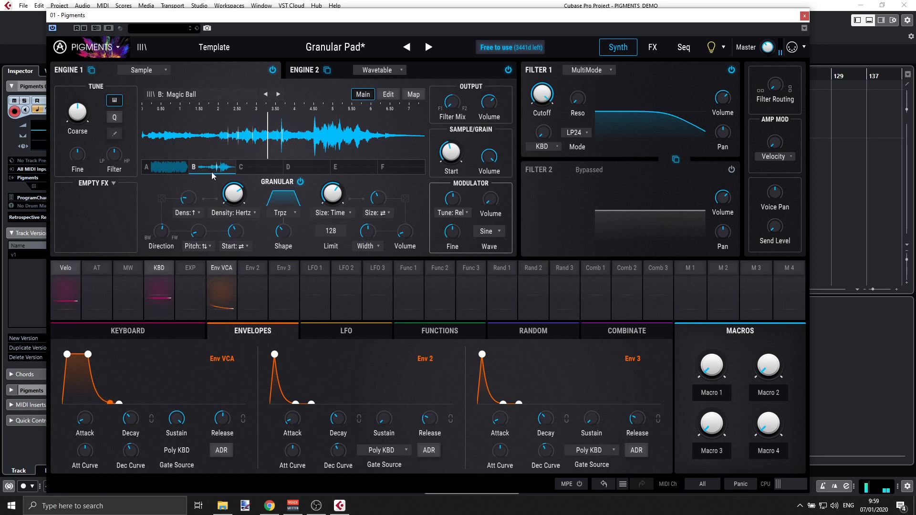
- Select sample A, set Engine 1's sample map to Sample Pick mode, and adjust the Sample Pick amount
left_click(165, 165)
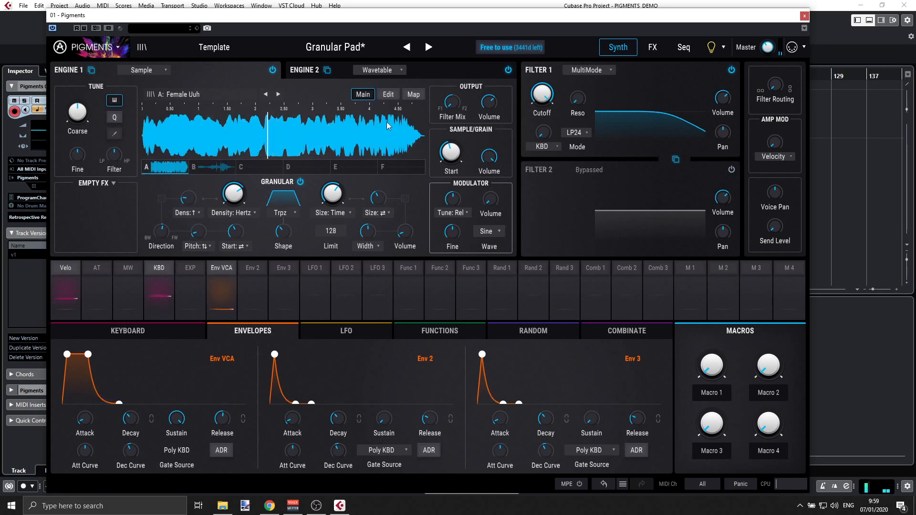
left_click(413, 94)
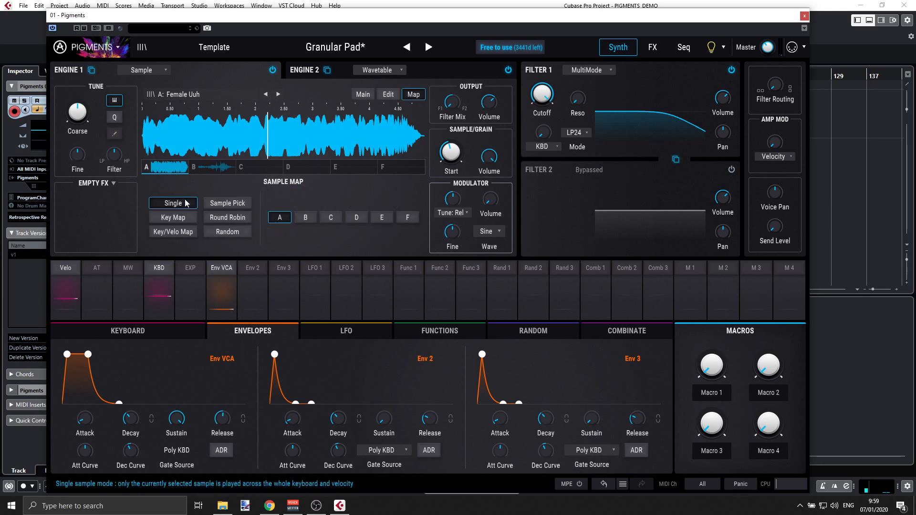
left_click(220, 204)
mouse_move(336, 227)
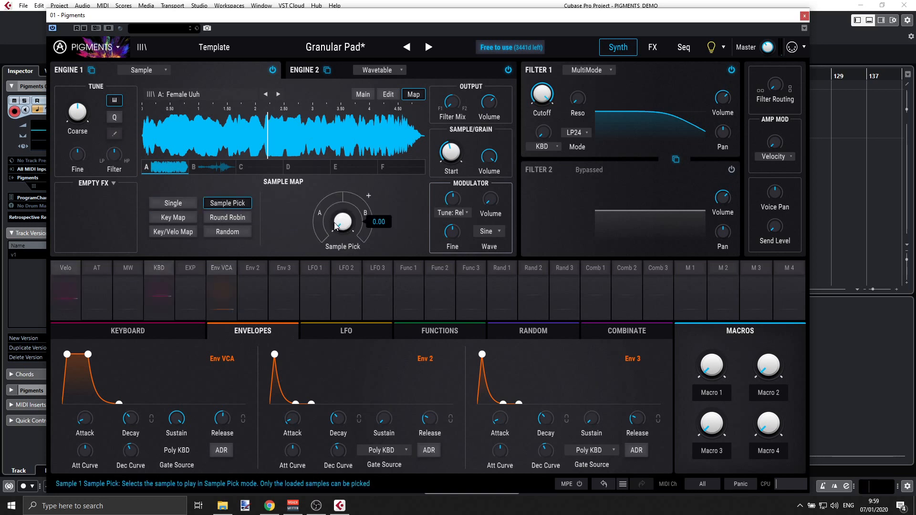
left_click_drag(336, 227, 343, 268)
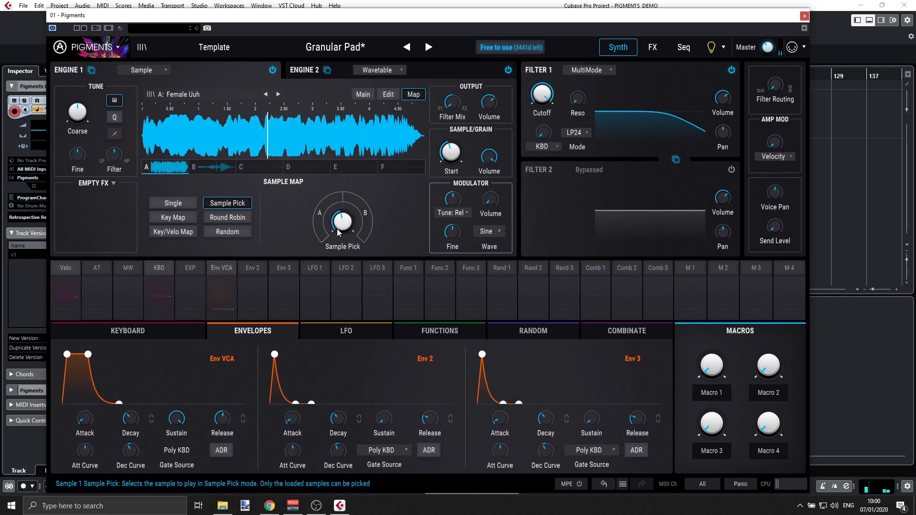
- Modulate Sample Pick with Function 1 at 0.15 and show the Function 1 curve
left_click(368, 196)
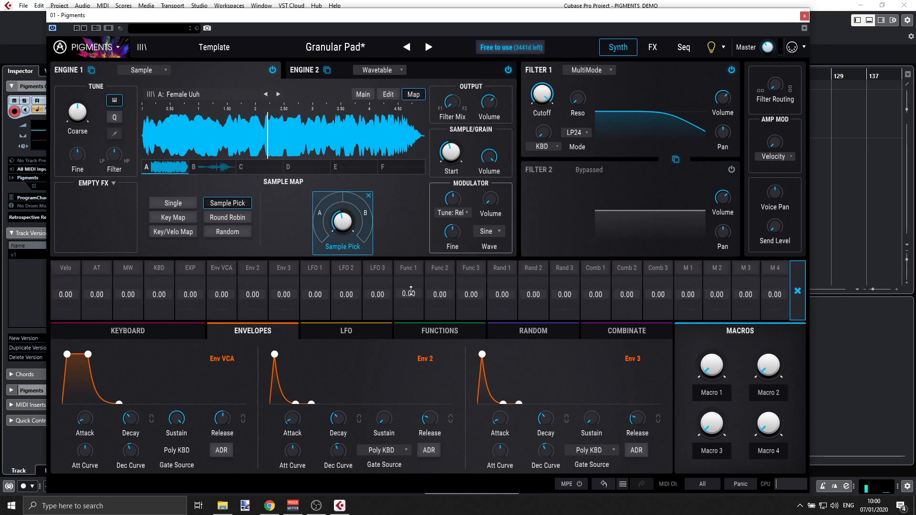
left_click_drag(409, 294, 411, 282)
left_click(423, 330)
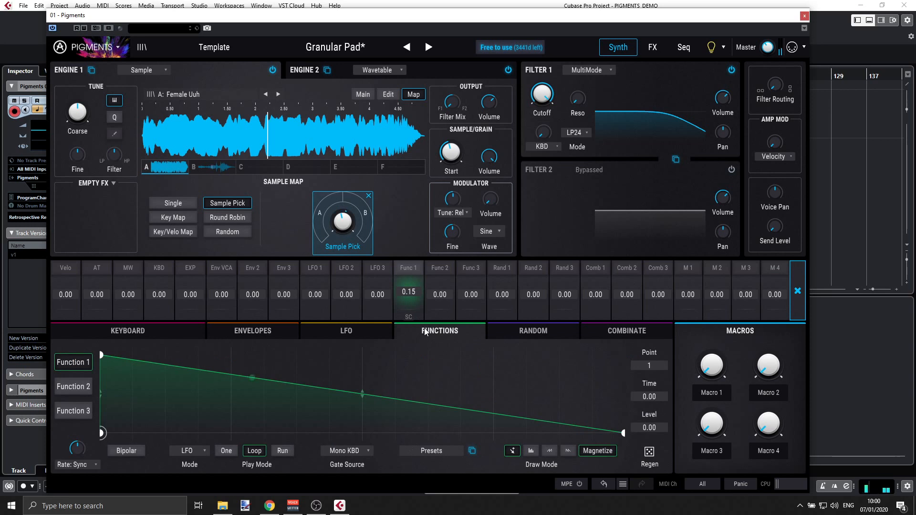
mouse_move(341, 214)
- Switch the sample map through Round Robin and Key Map to Key/Velo Map, and return to Engine 1's main sample view
left_click(224, 218)
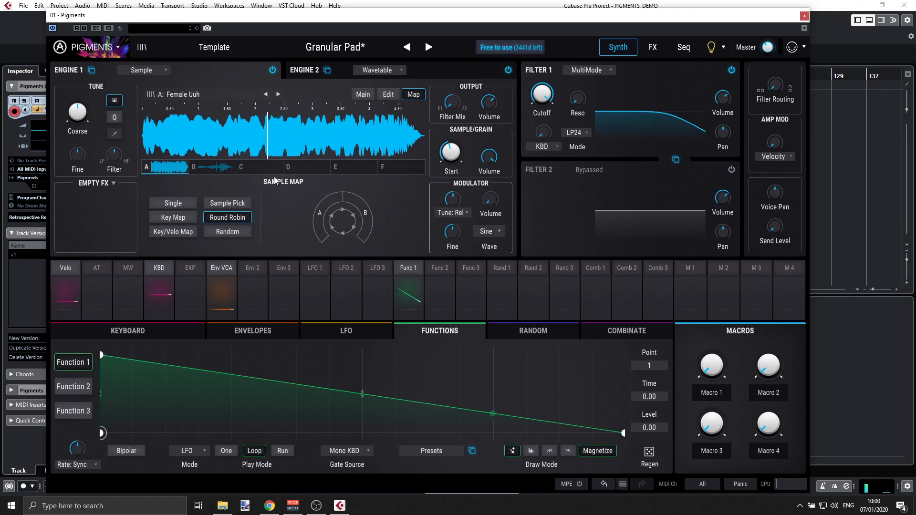
left_click(173, 217)
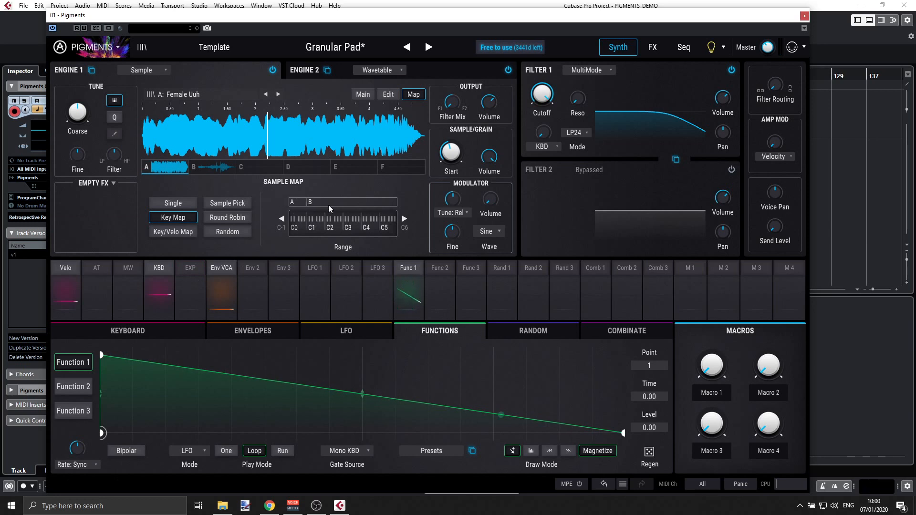
left_click(186, 231)
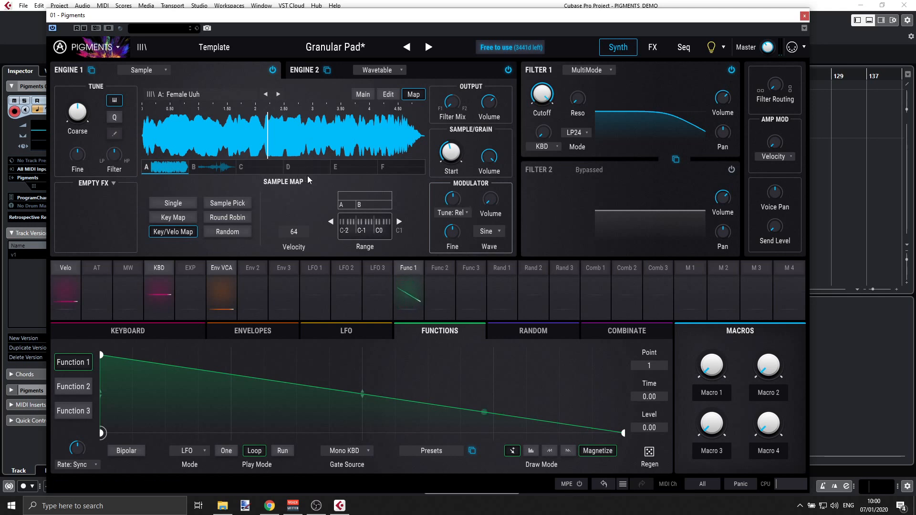
left_click(362, 94)
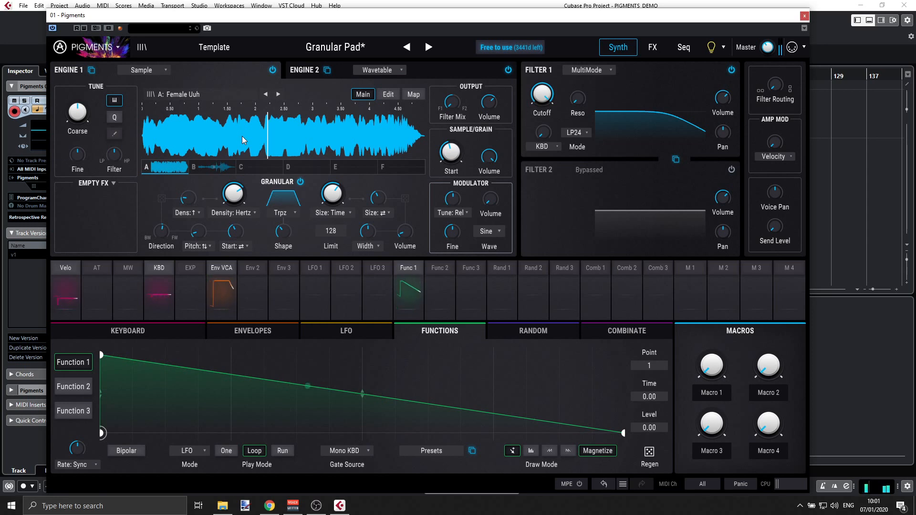
- Load the Granular Stretch preset and try to import the W-MusicBox folder into Engine 1's sample browser
left_click(430, 48)
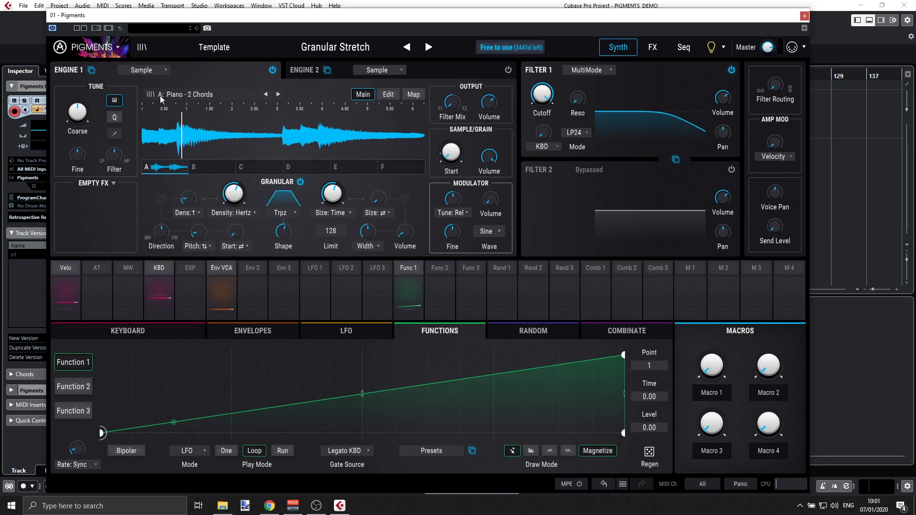
left_click(175, 97)
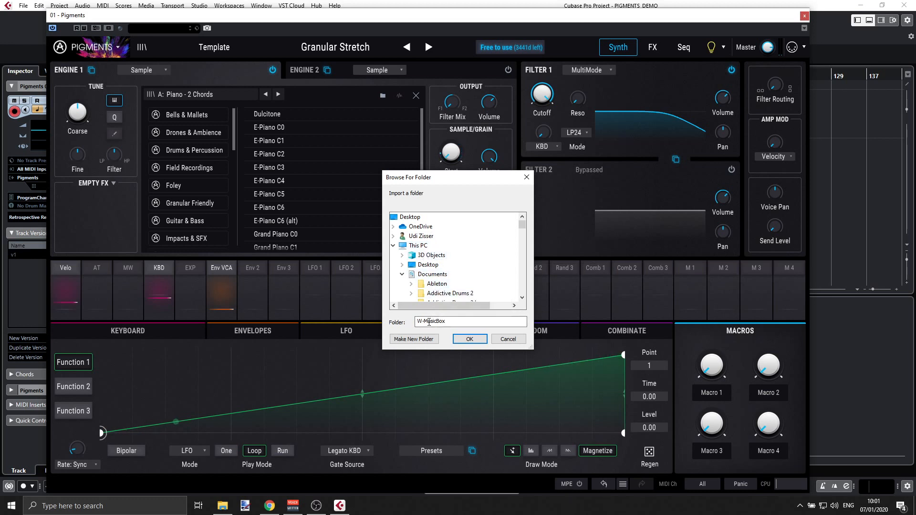
left_click(470, 338)
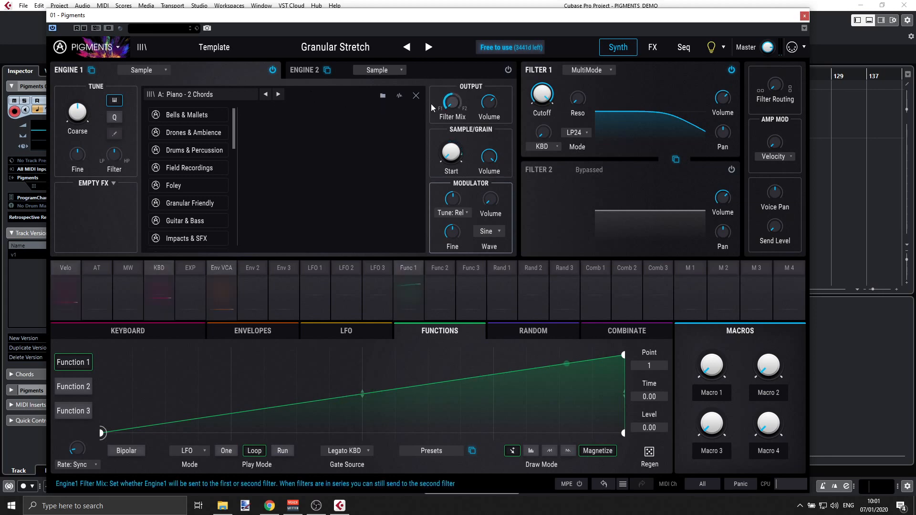
- Import the A0 .wav file from the W-MusicBox Samples folder, found under Samples and W-MusicBox, into sample slot A
left_click(400, 96)
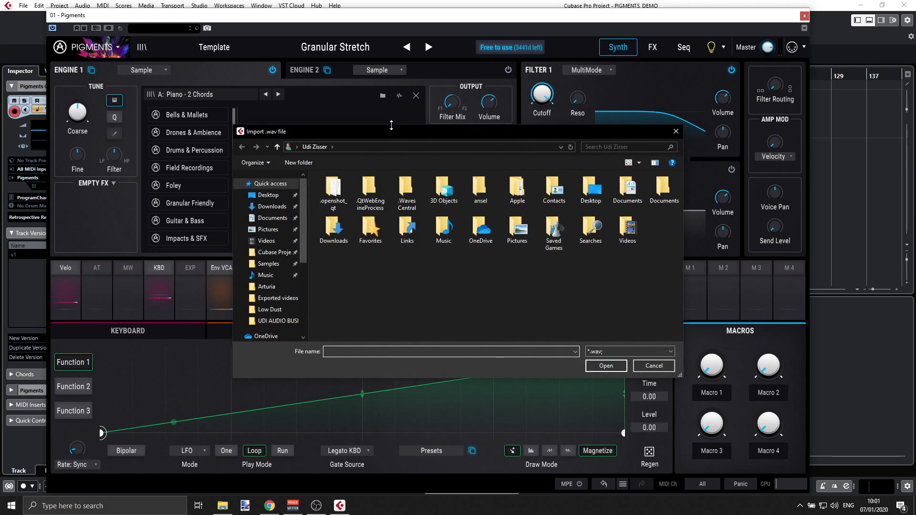
left_click(307, 114)
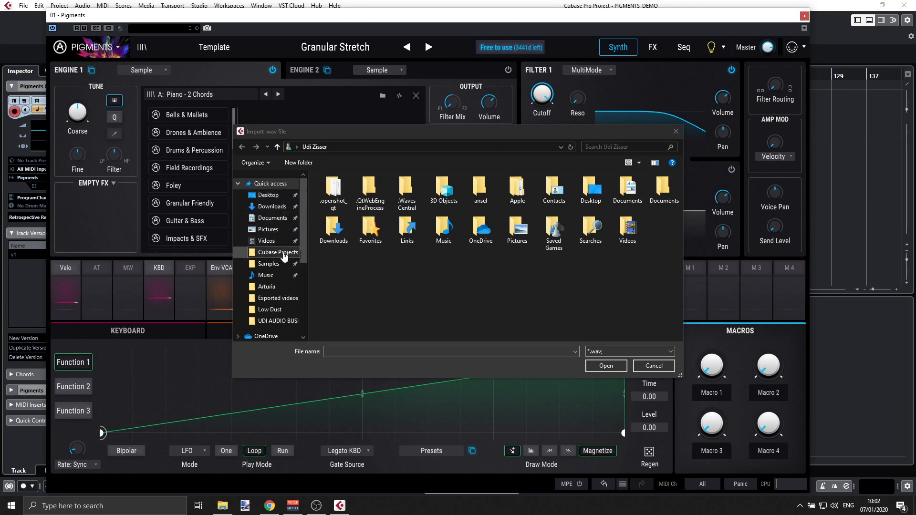
left_click(268, 264)
scroll(479, 236, "down", 5)
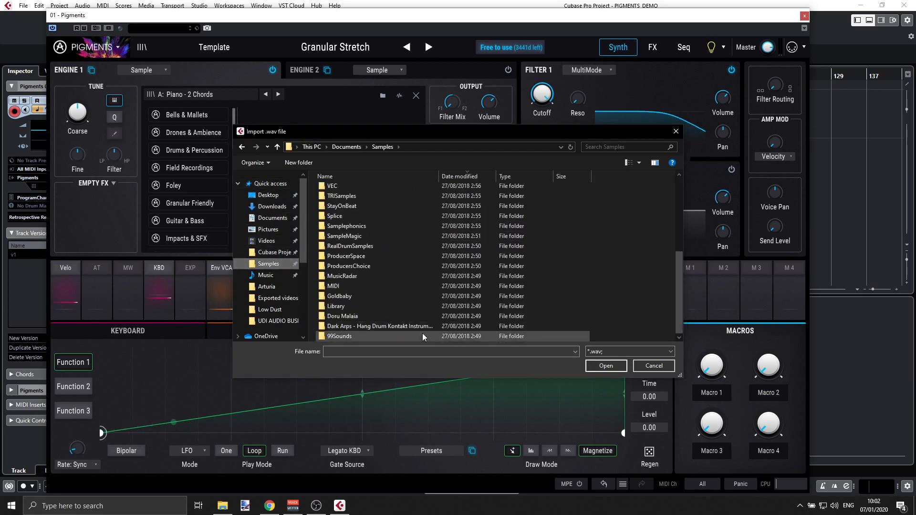
scroll(362, 280, "up", 5)
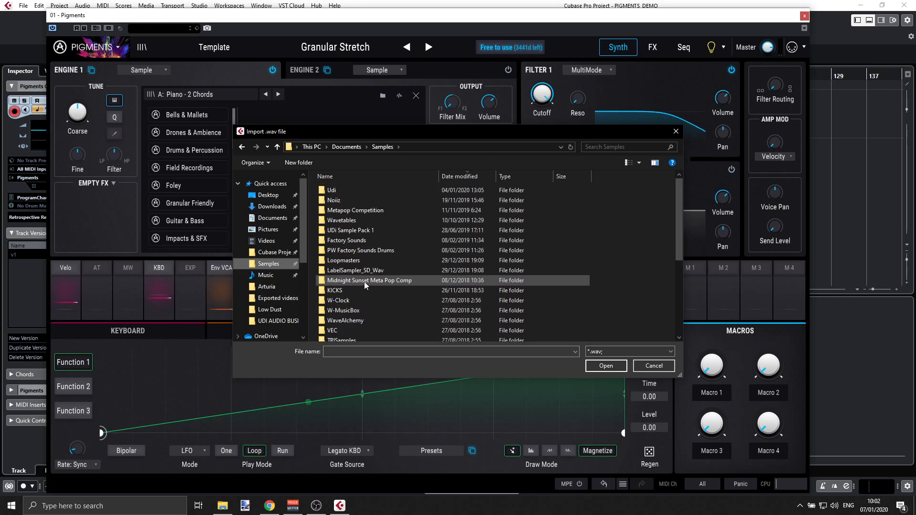
left_click(340, 176)
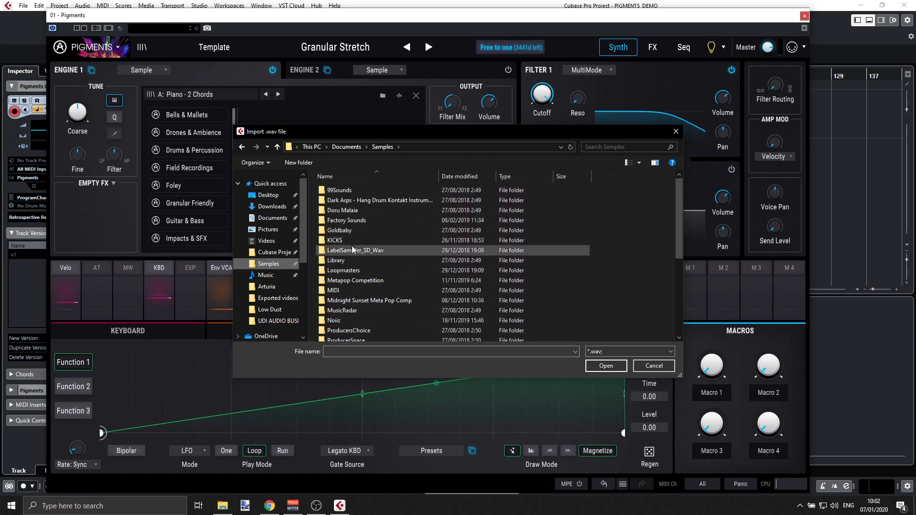
scroll(353, 251, "down", 5)
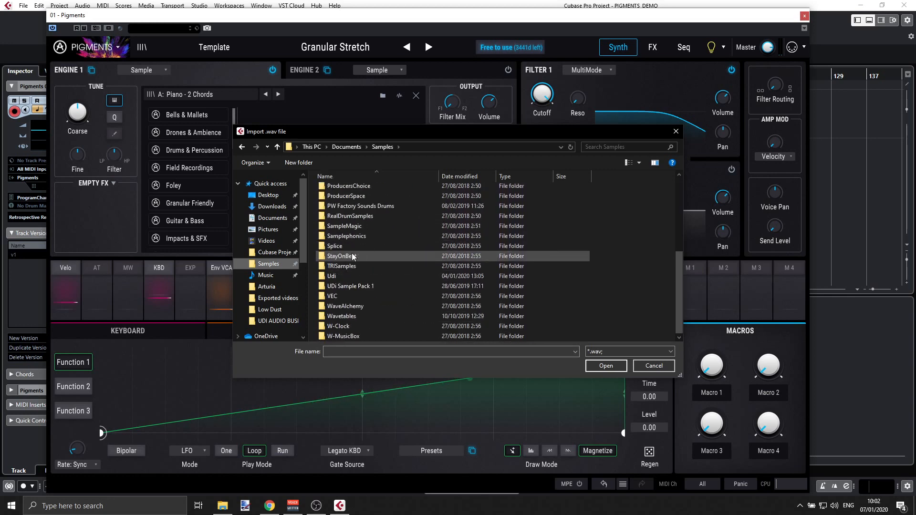
double_click(342, 336)
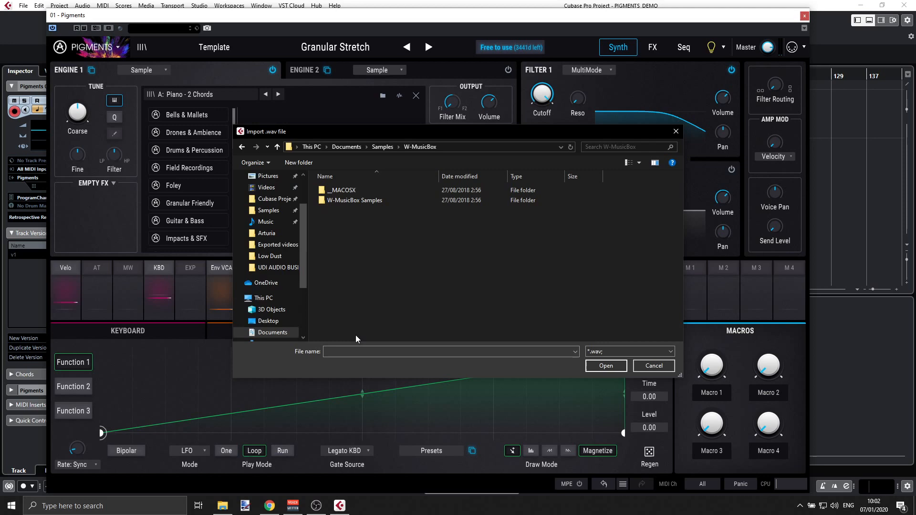
double_click(359, 199)
double_click(345, 191)
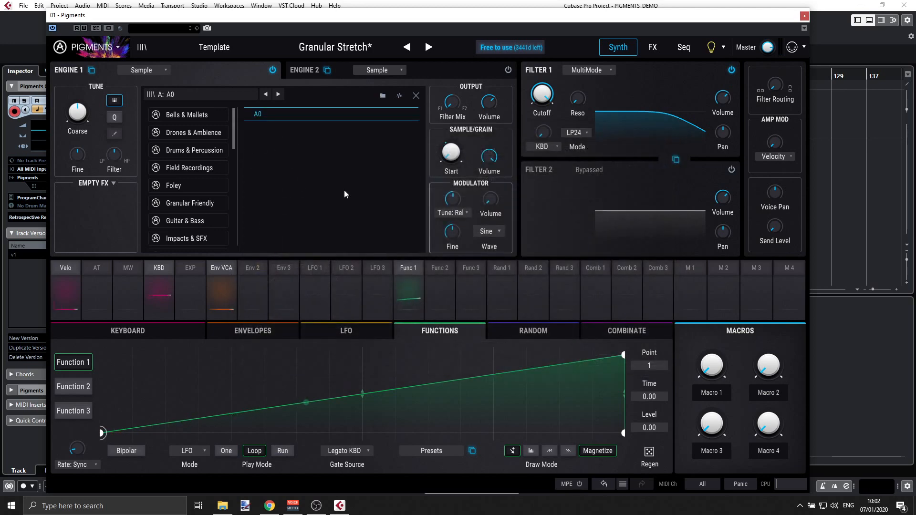
- Confirm A0 as sample A and set its root note to A2 in the sample edit settings
double_click(296, 116)
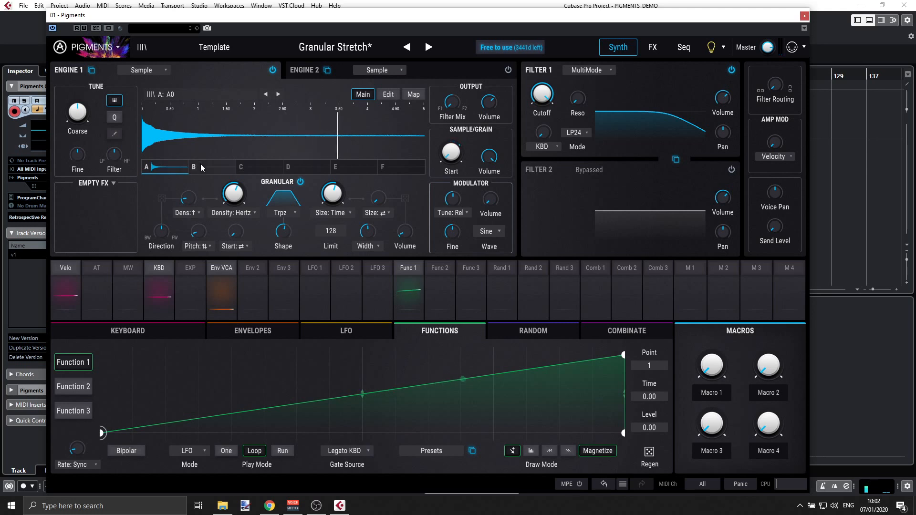
left_click(388, 94)
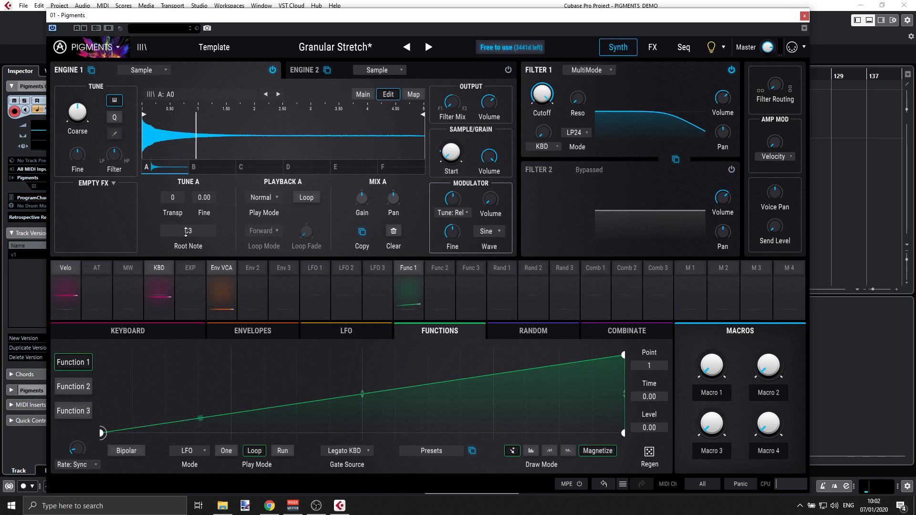
mouse_move(195, 234)
left_mouse_down()
mouse_move(195, 244)
mouse_move(195, 232)
left_mouse_up()
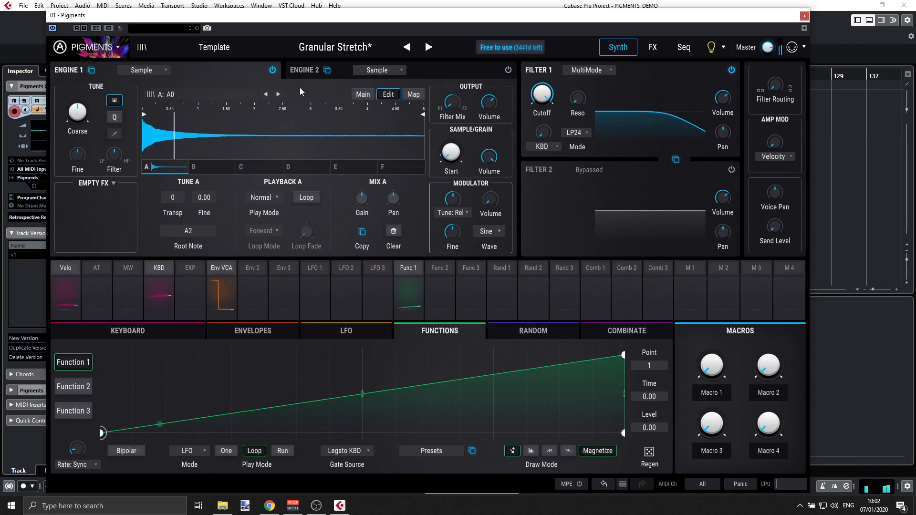
- Lengthen the release and attack of the VCA envelope
left_click(231, 274)
left_click(188, 330)
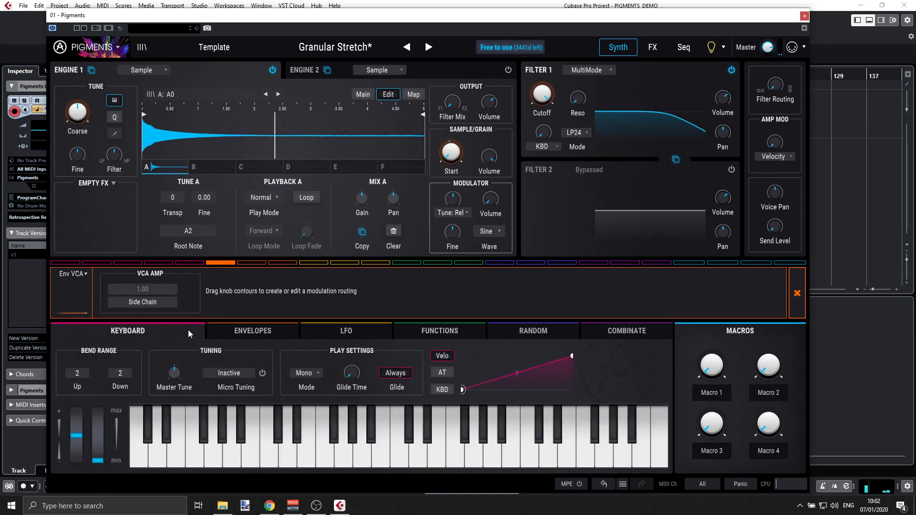
left_click(247, 331)
left_click_drag(98, 403, 124, 403)
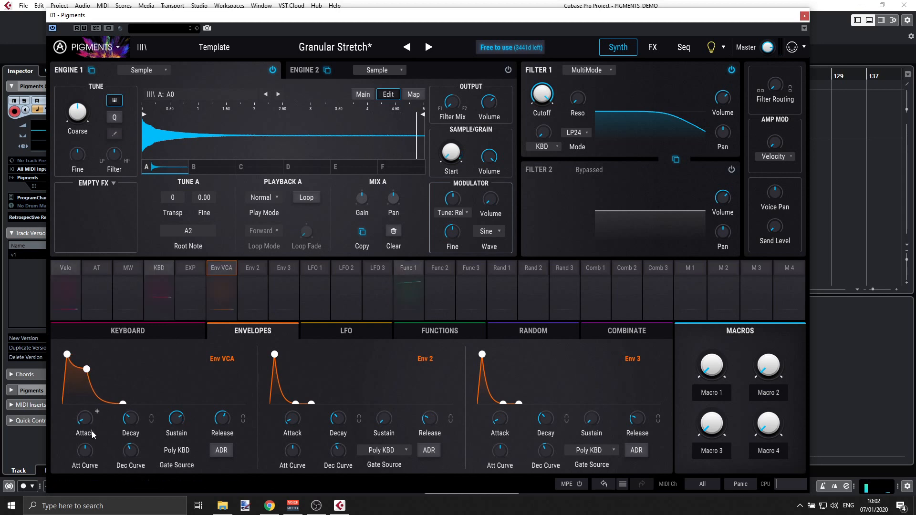
left_click_drag(86, 426, 84, 422)
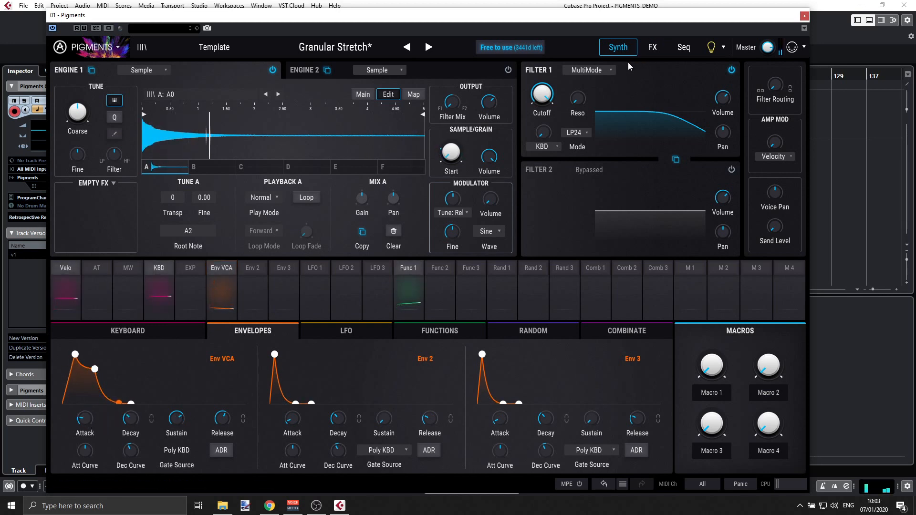
- Replace the Delay on effects Bus A with a faster-rate Flanger and raise the Bus A volume to about 1.54 dB
left_click(652, 52)
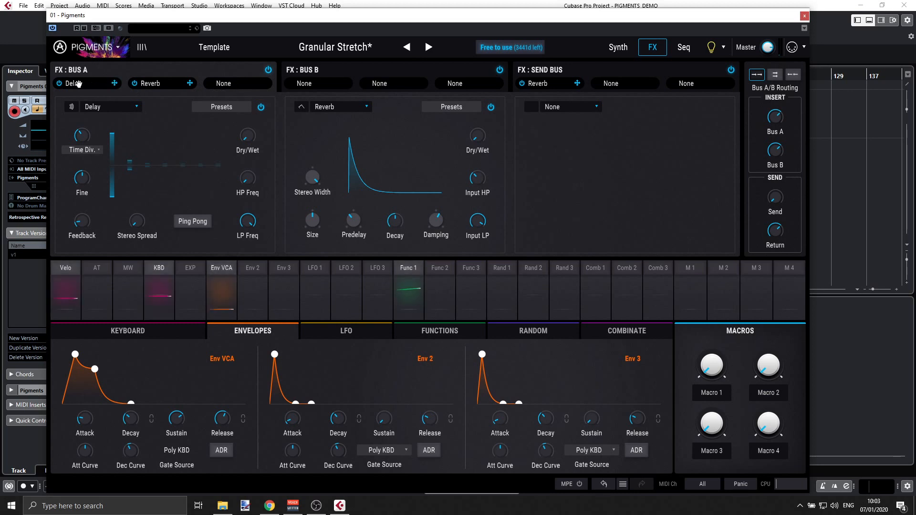
left_click(111, 108)
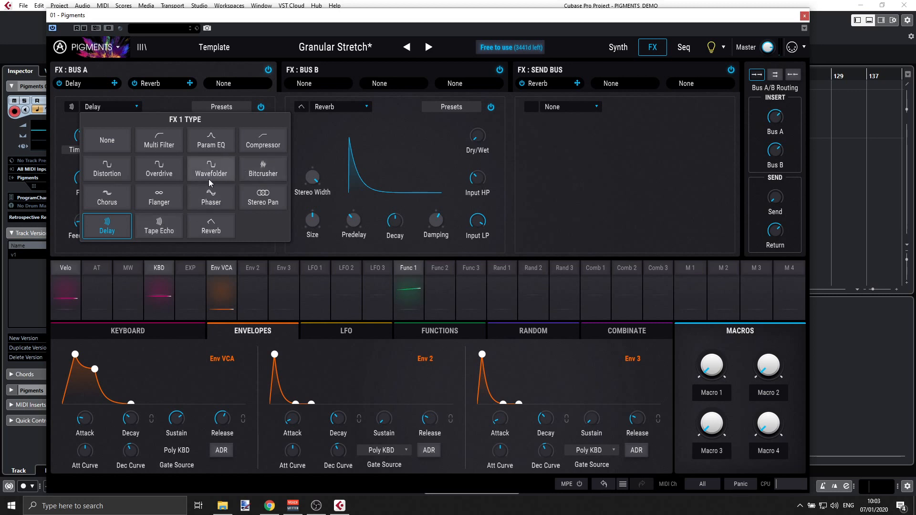
left_click(166, 193)
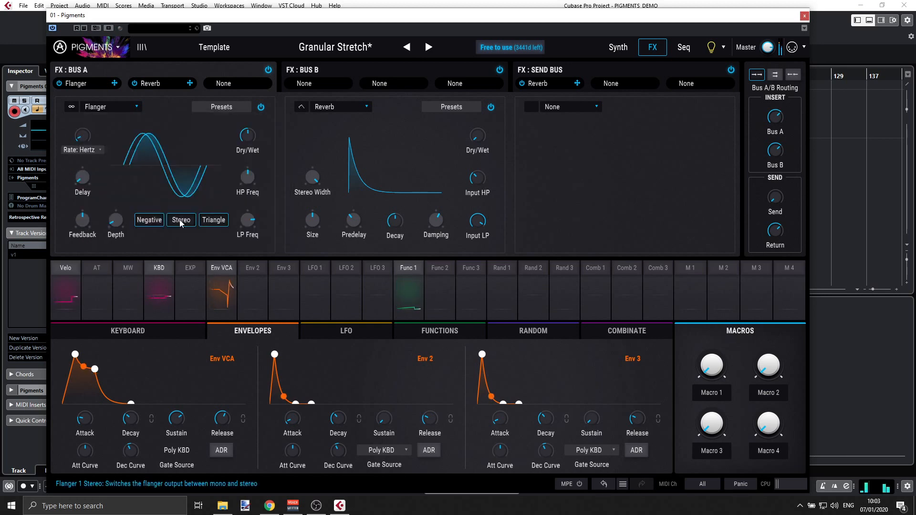
left_click_drag(83, 137, 83, 129)
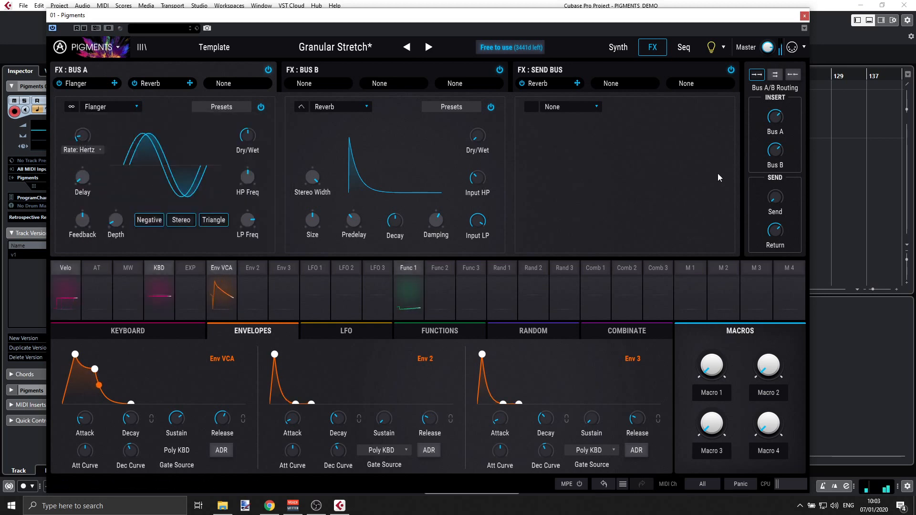
left_click_drag(775, 119, 775, 114)
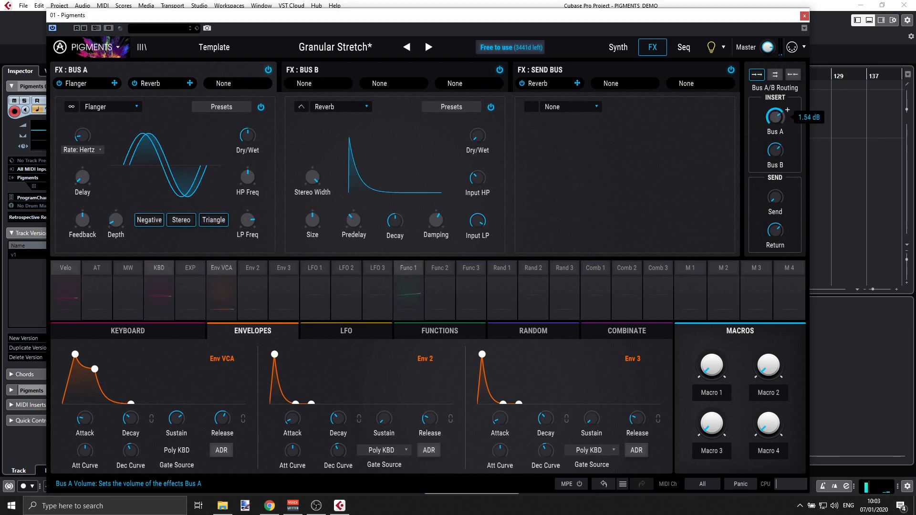
- Lower the Bus A volume slightly and replace its Flanger with a Tape Echo set to about 55% dry/wet
left_click_drag(775, 114, 775, 119)
left_click(112, 108)
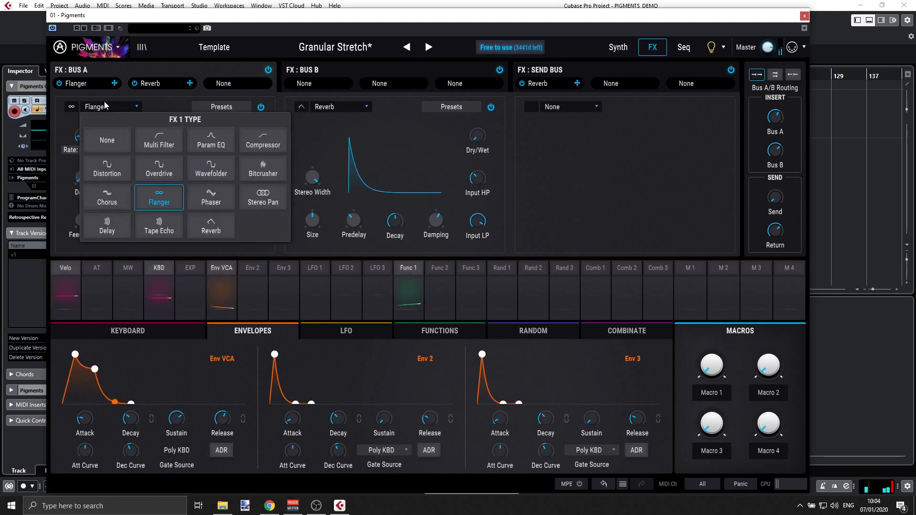
left_click(176, 231)
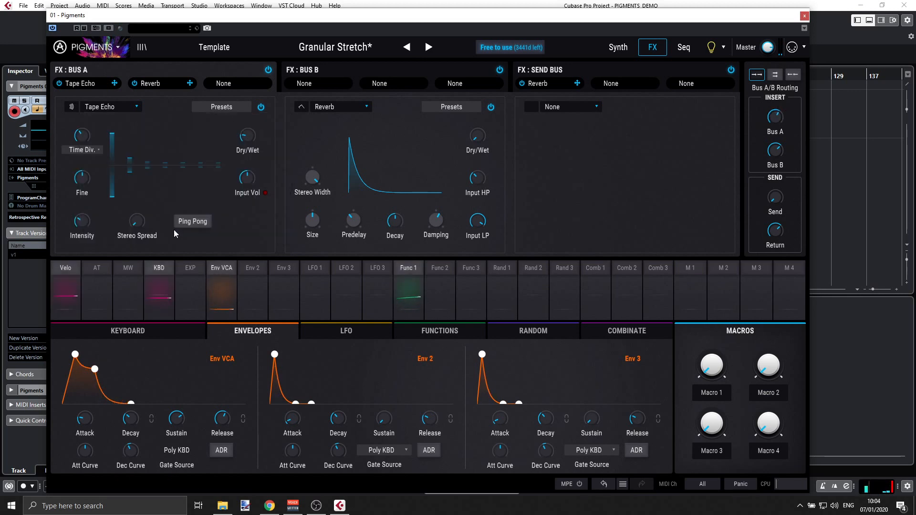
left_click_drag(247, 141, 247, 137)
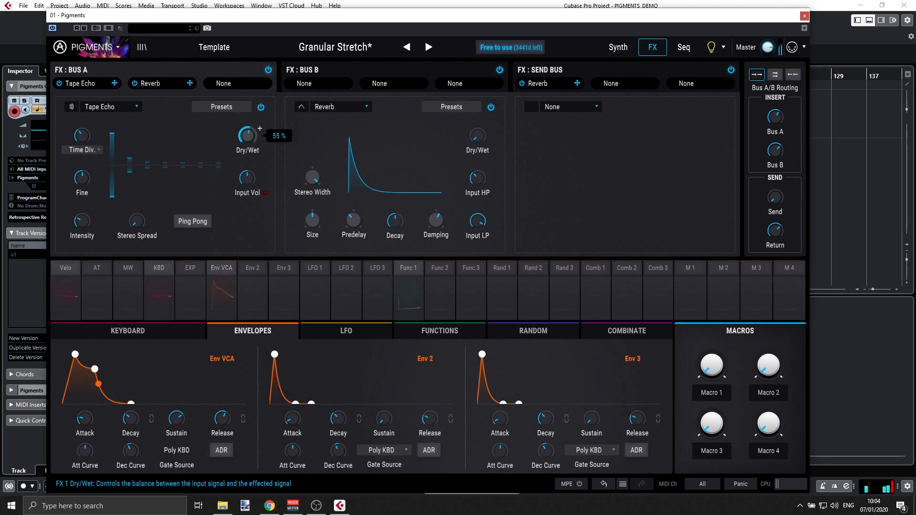
left_click_drag(247, 137, 247, 135)
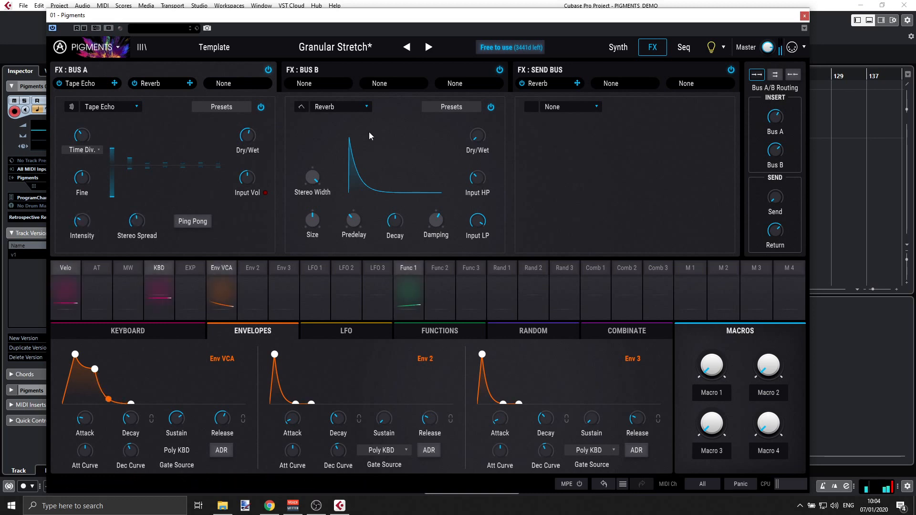
- Replace the Reverb on Bus A with a Distortion and reduce its drive
left_click(366, 108)
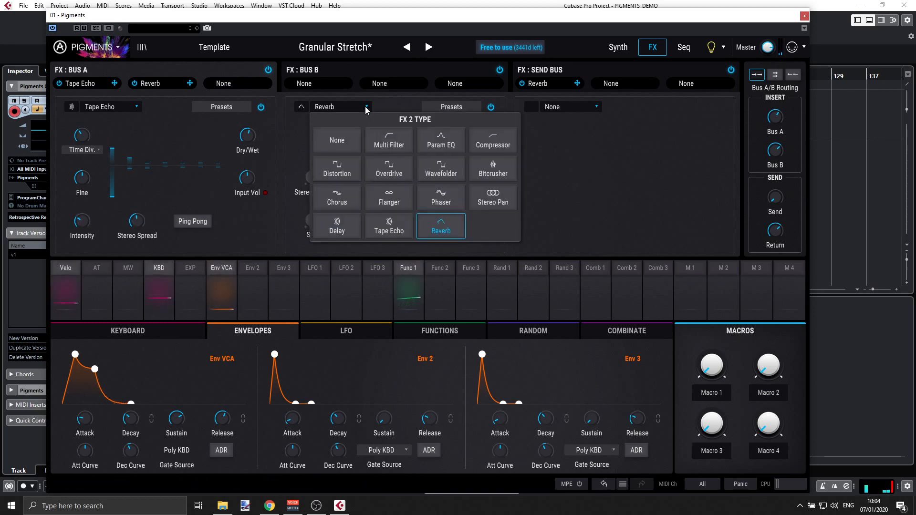
left_click(343, 176)
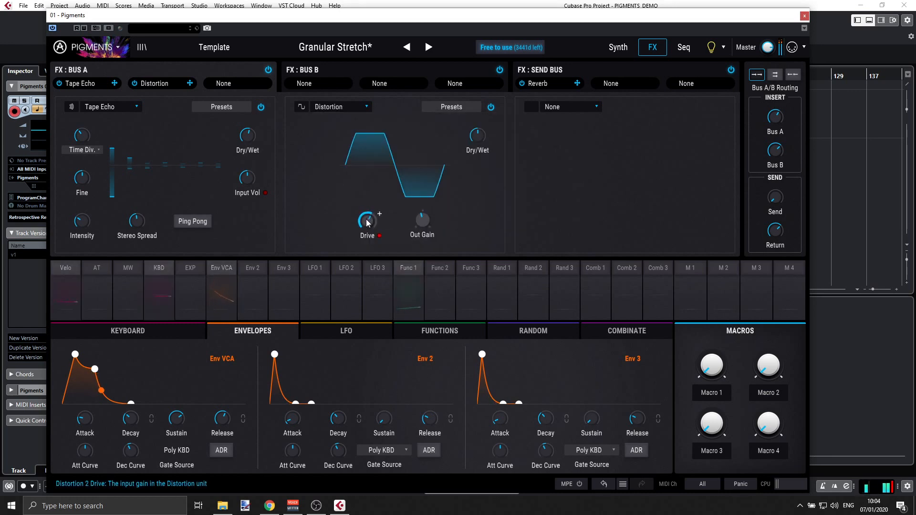
left_click_drag(367, 221, 367, 241)
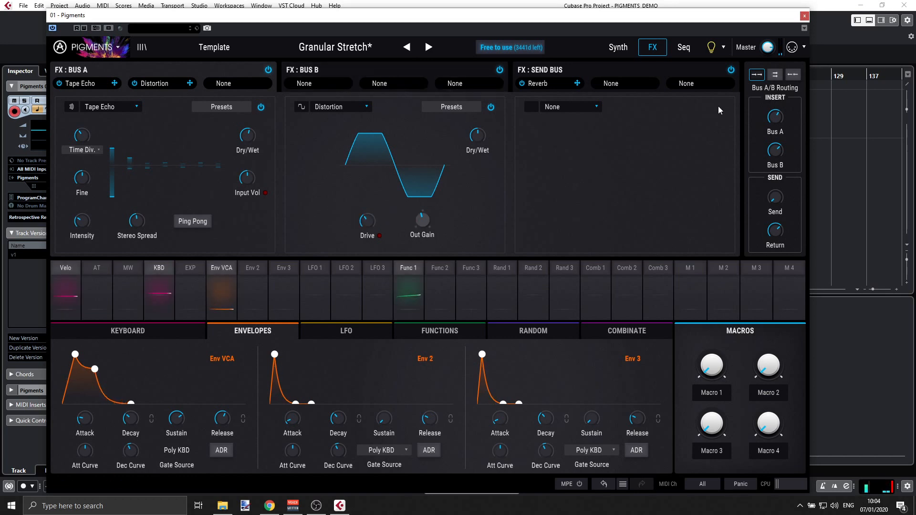
- Raise the Send level and switch between the insert bus and send bus effects to compare them
left_click(589, 78)
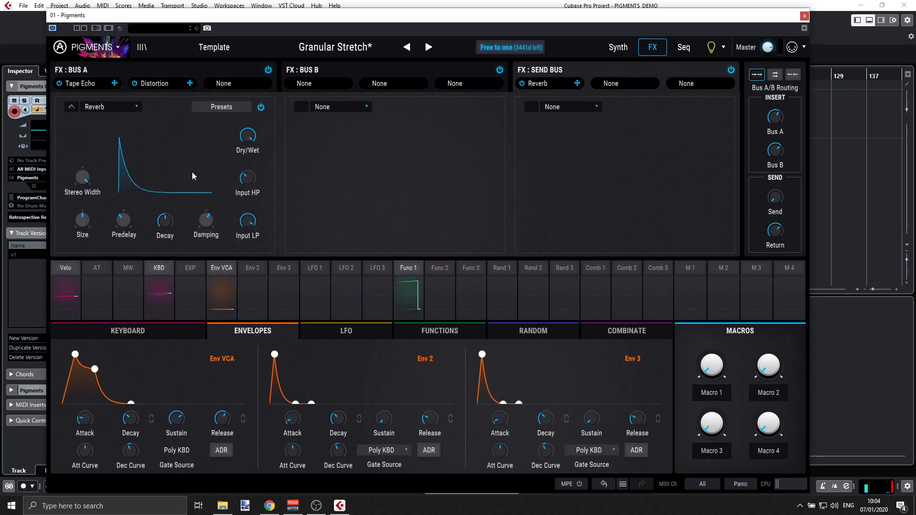
left_click_drag(776, 197, 775, 186)
left_click(206, 79)
left_click(331, 75)
left_click(216, 76)
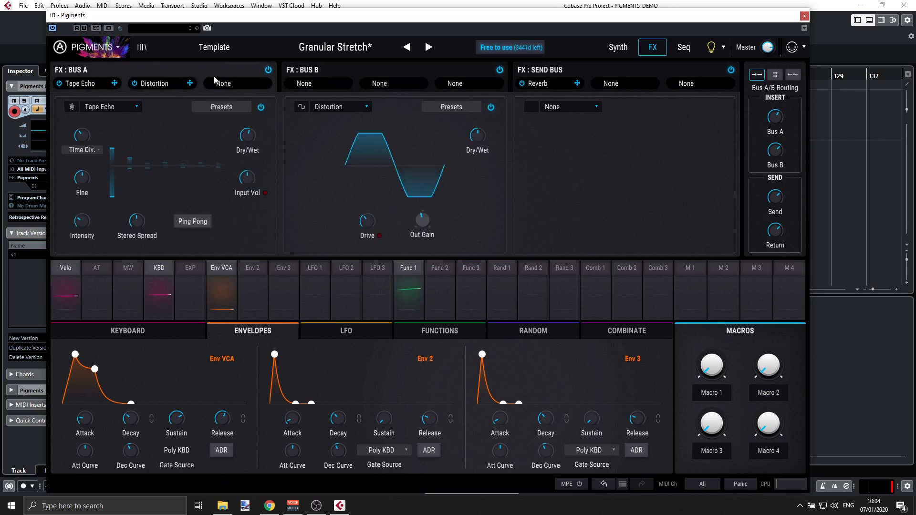
left_click(612, 71)
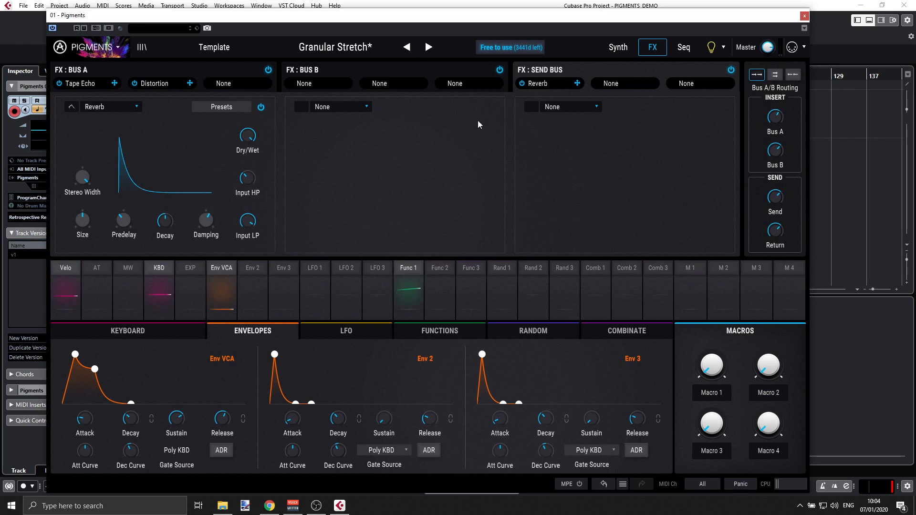
- Load the Ariam preset from the Sequence category
left_click(306, 49)
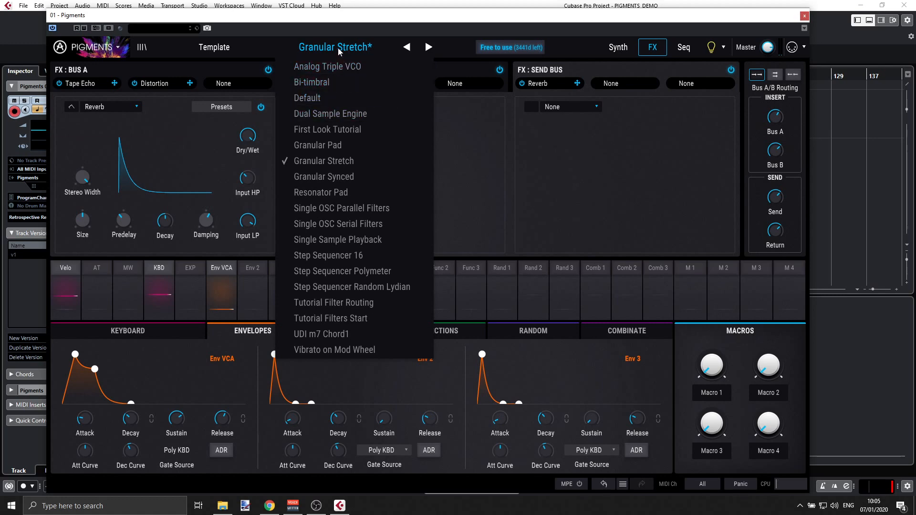
left_click(230, 47)
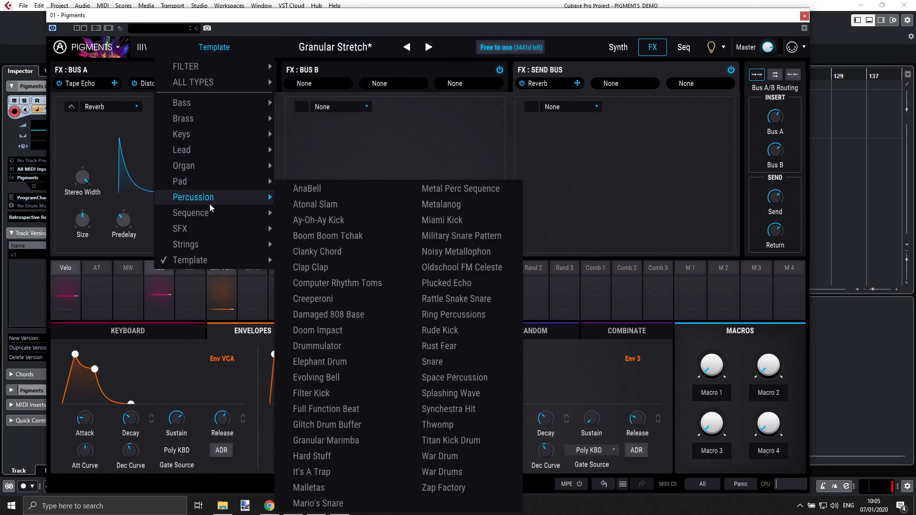
mouse_move(203, 215)
left_click(305, 193)
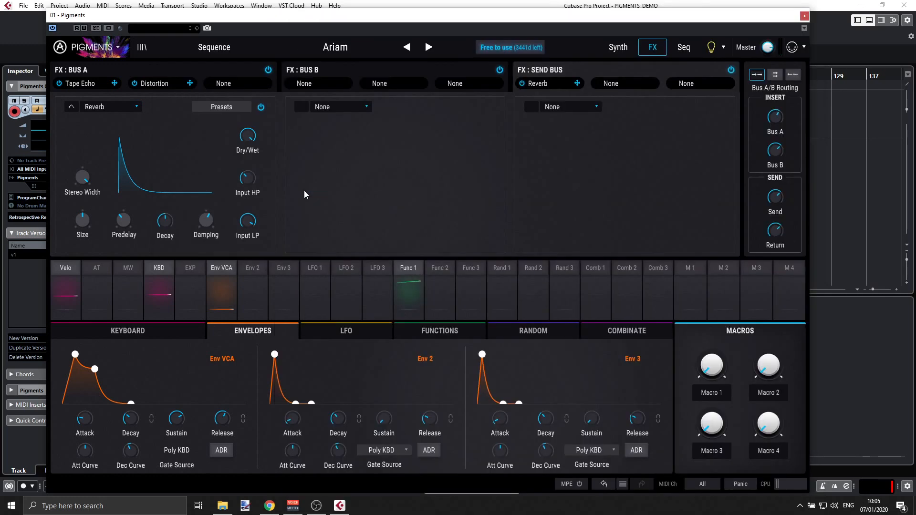
- Show the arpeggiator/sequencer page and compare its Off, Arp and Seq modes, ending on Seq
left_click(683, 46)
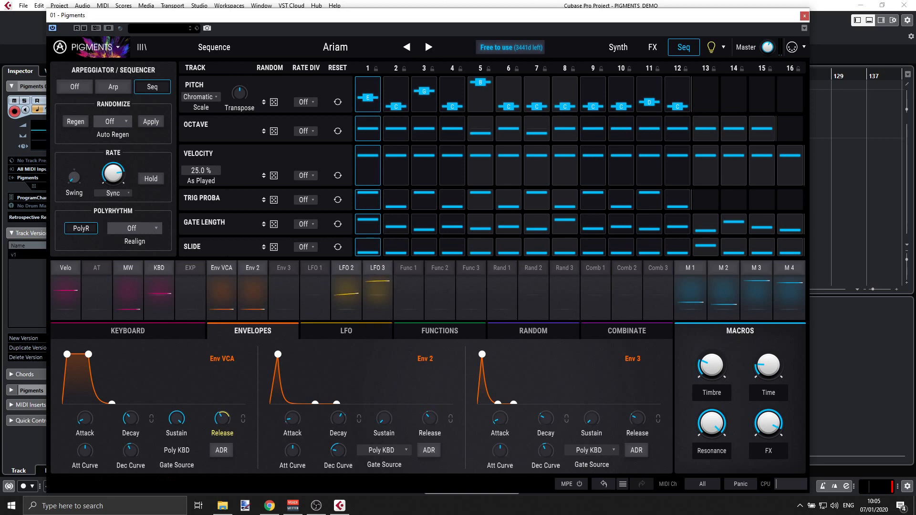
left_click(82, 86)
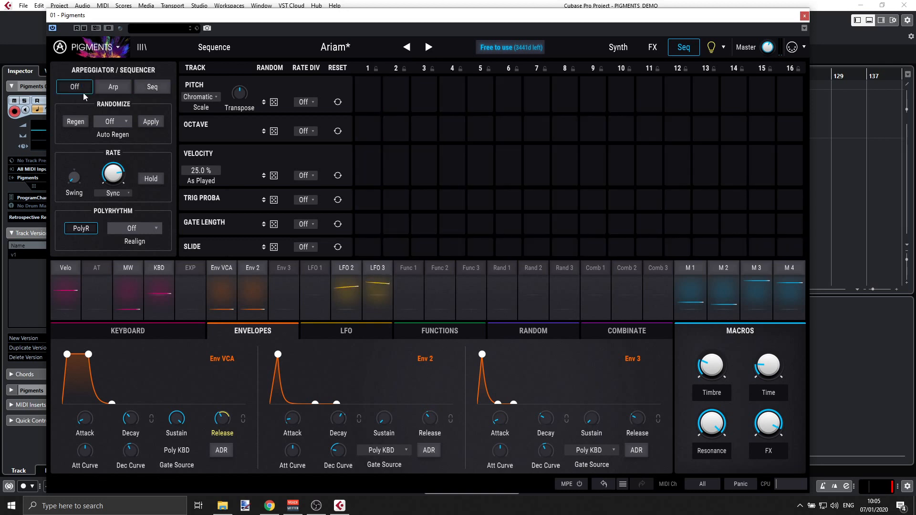
left_click(113, 86)
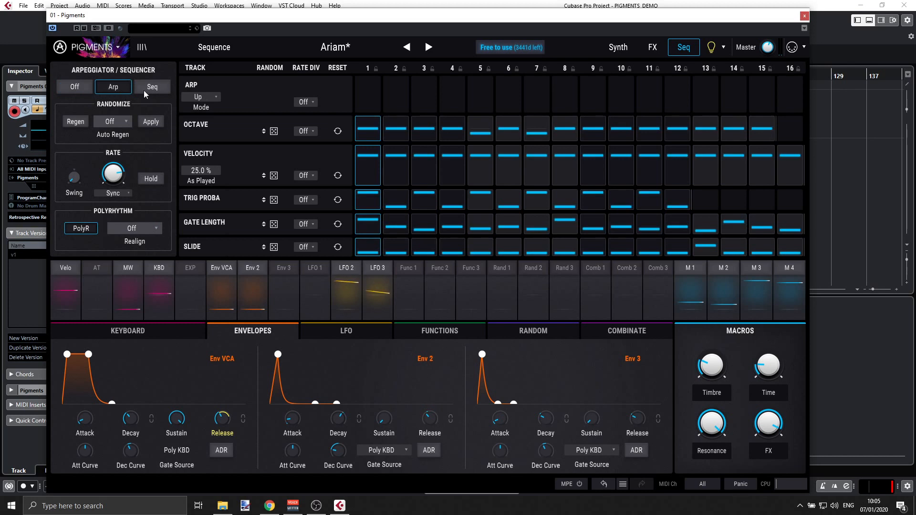
left_click(146, 88)
left_click(118, 89)
left_click(152, 87)
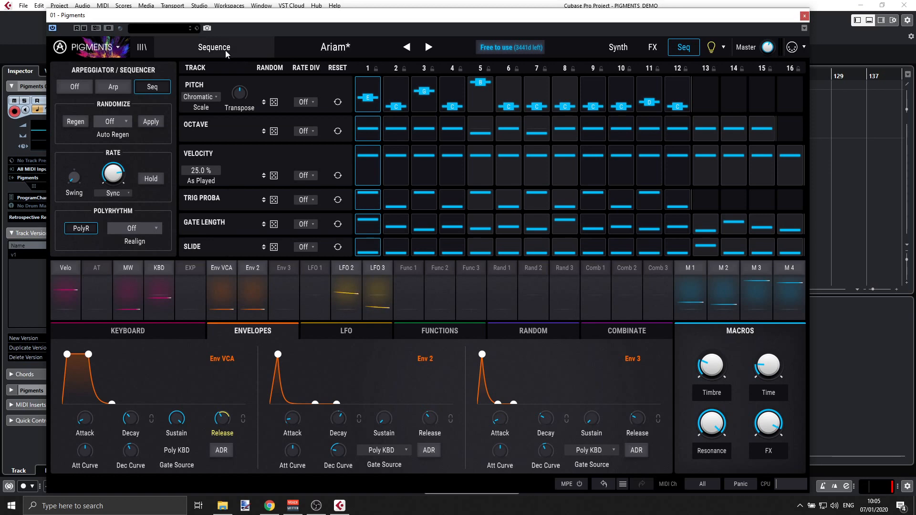
- Load the Ambient Bi-timbral preset from the Keys category
left_click(211, 49)
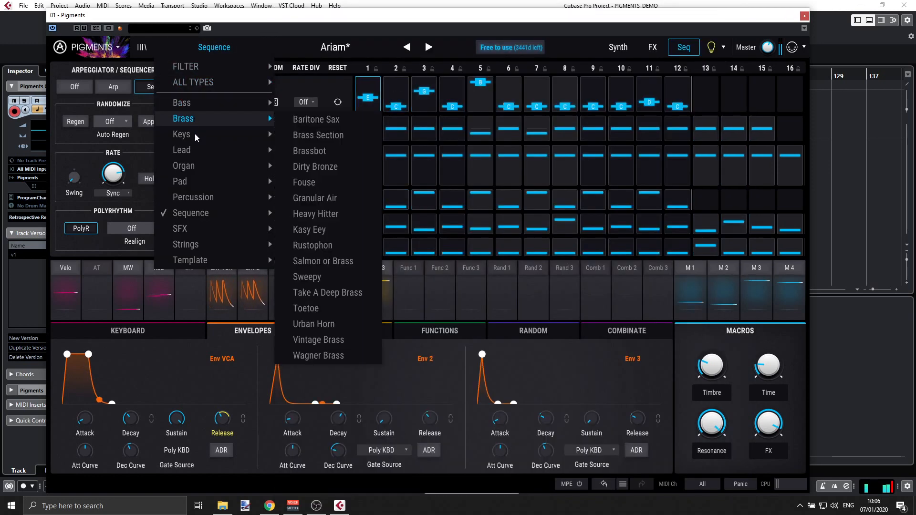
mouse_move(215, 134)
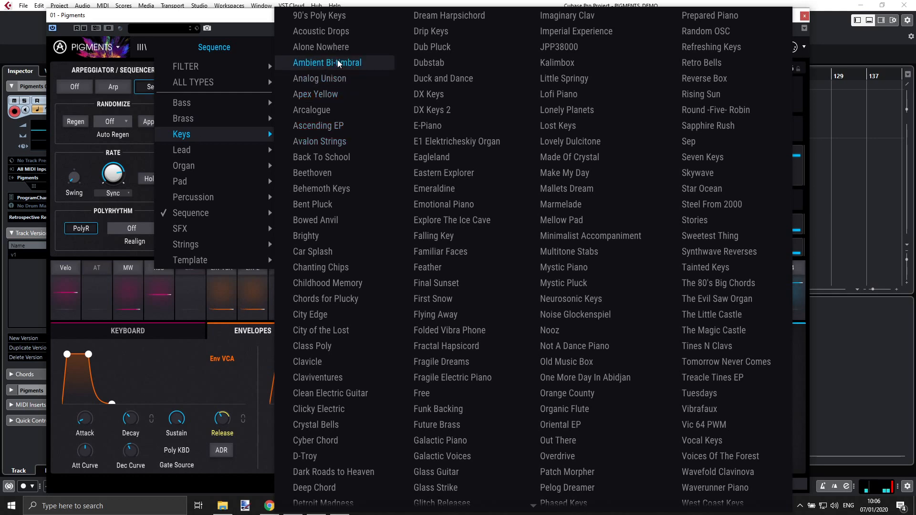
left_click(358, 63)
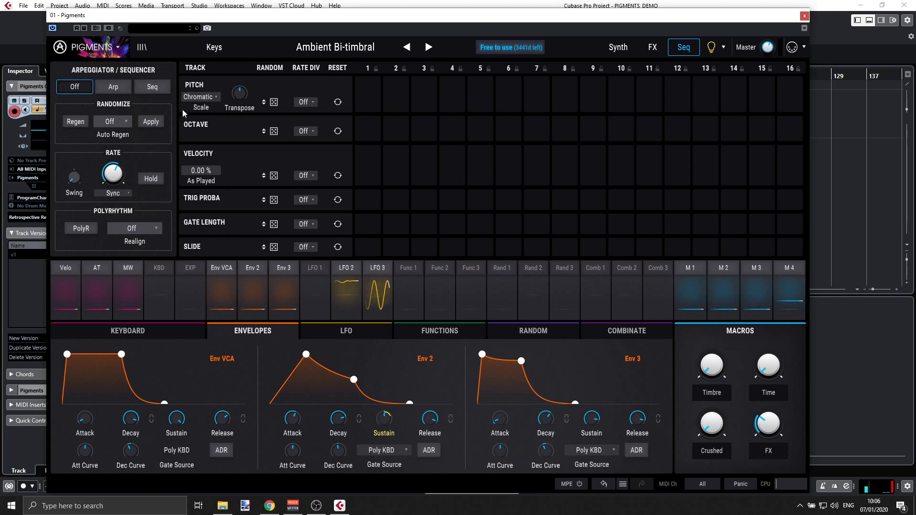
- Enable the step sequencer for the Ambient Bi-timbral preset and change its sync rate from 1/16
left_click(153, 86)
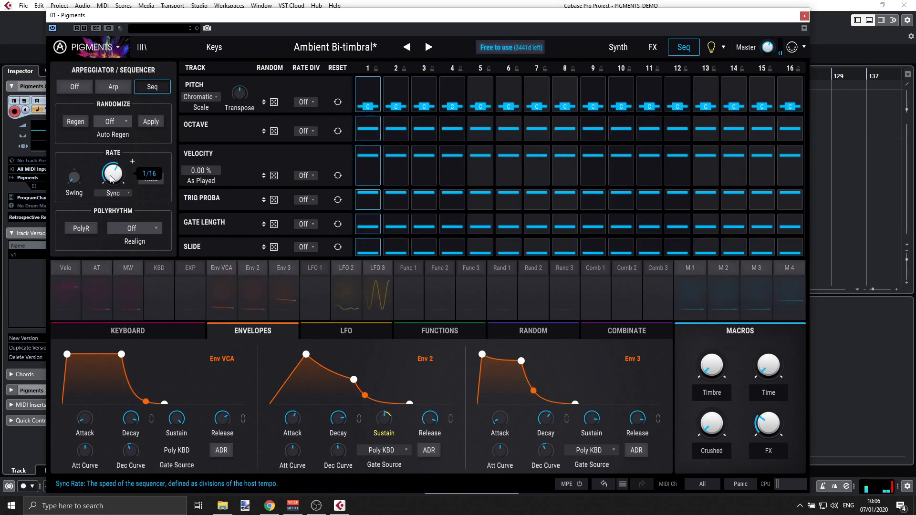
mouse_move(118, 176)
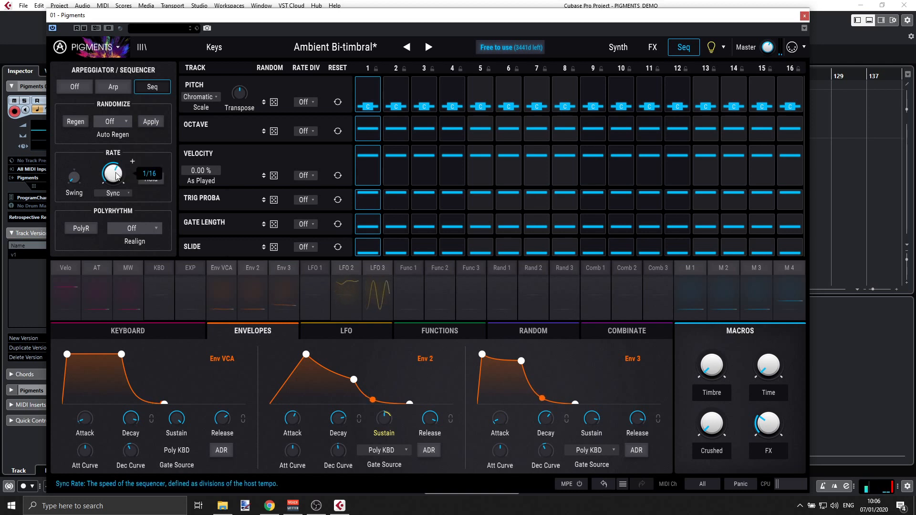
left_click_drag(117, 177, 117, 168)
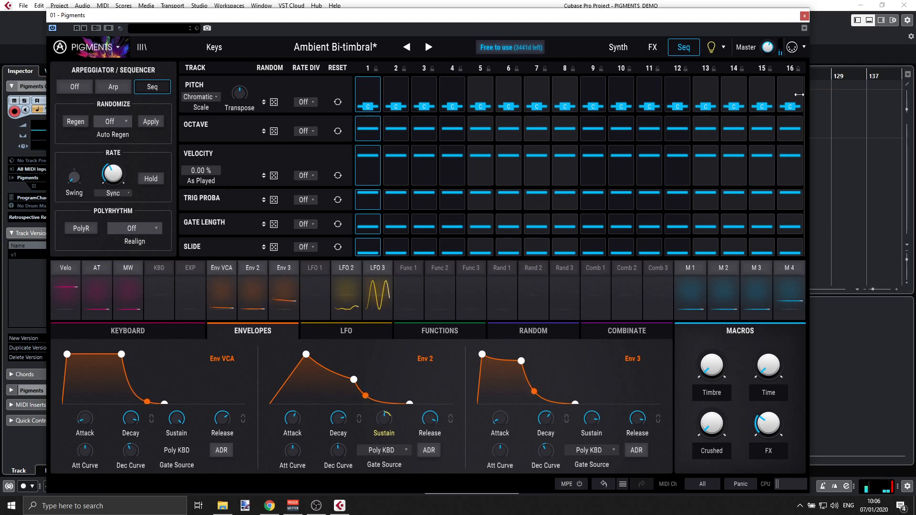
- Shorten the sequence to four steps and set the pitches of steps 2 to 4 to G, D# and D
left_click_drag(798, 94, 458, 107)
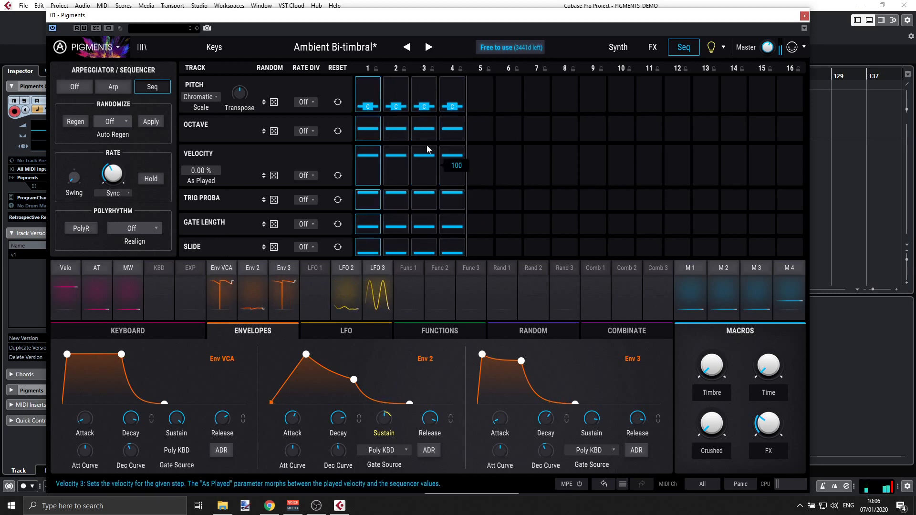
left_click_drag(397, 108, 428, 105)
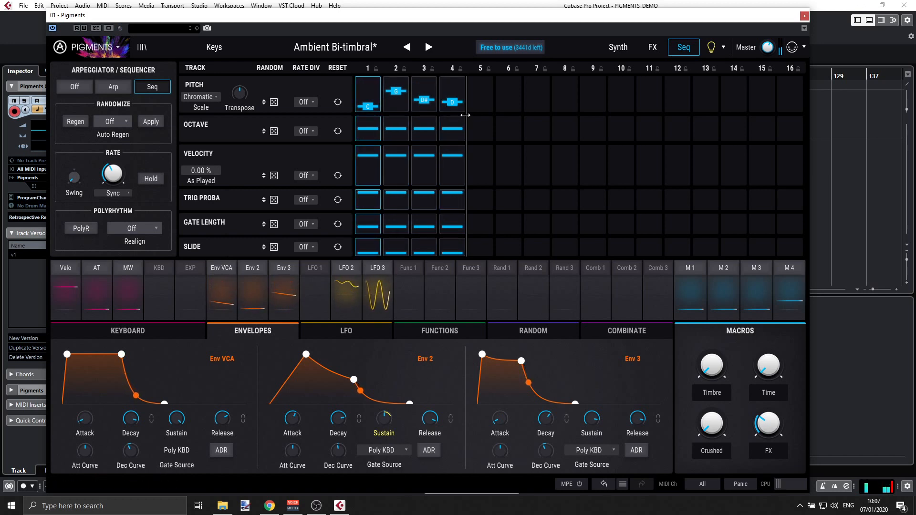
- Extend the sequence to five steps, then set step 5 to octave -1 with a lower velocity
left_click_drag(476, 117, 491, 118)
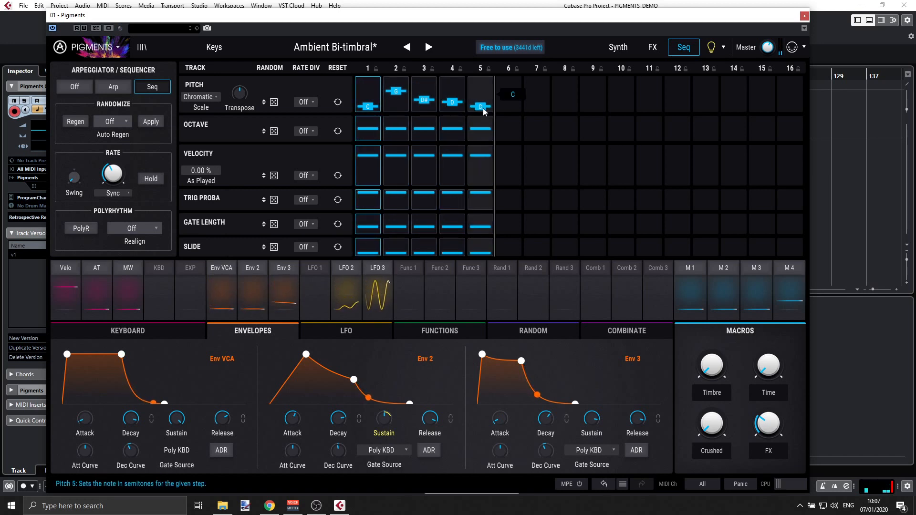
mouse_move(479, 128)
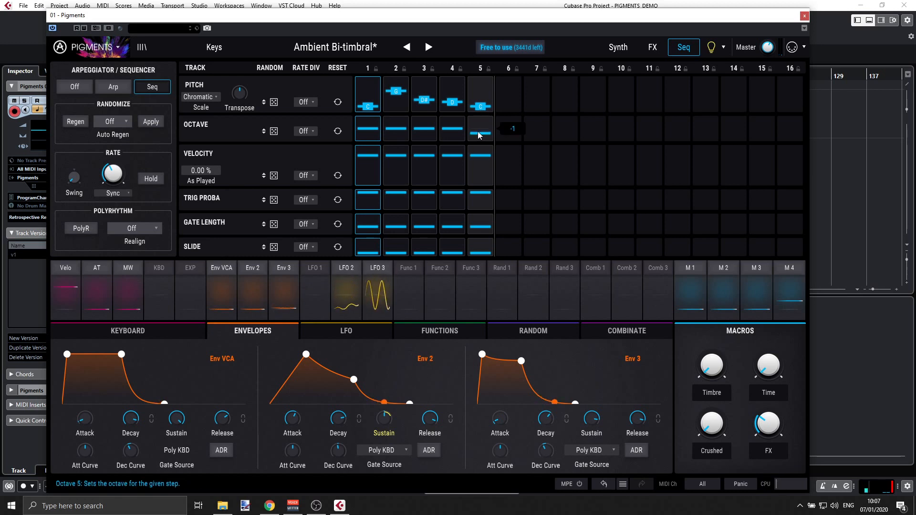
mouse_move(479, 159)
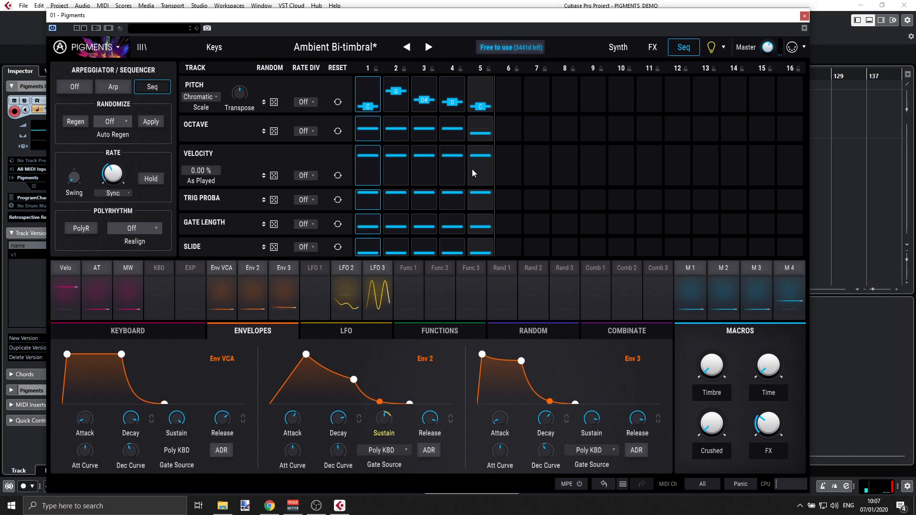
left_click_drag(481, 153, 481, 170)
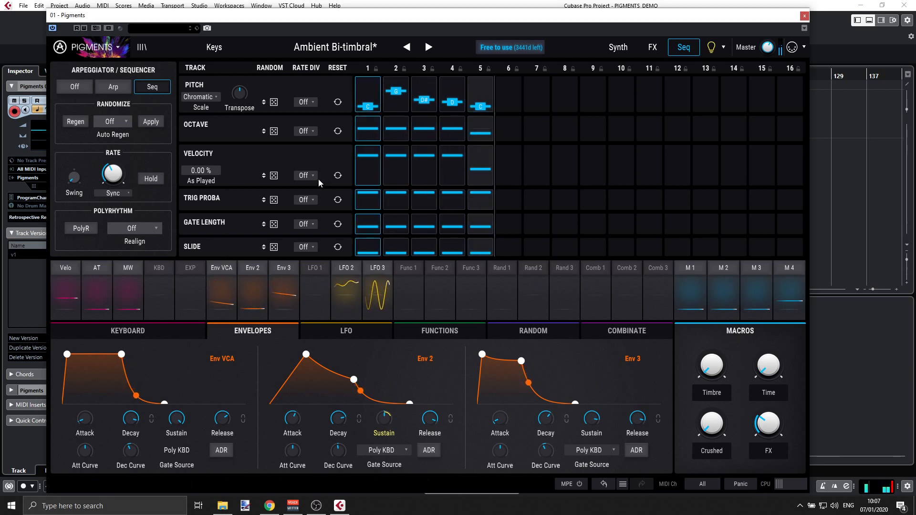
- Add a small amount of slide to sequencer step 2
mouse_move(269, 176)
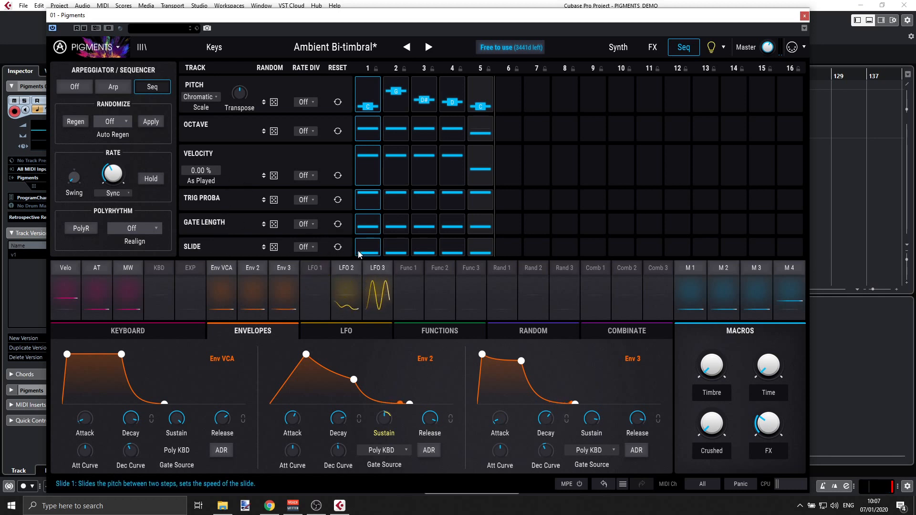
left_click_drag(389, 256, 388, 251)
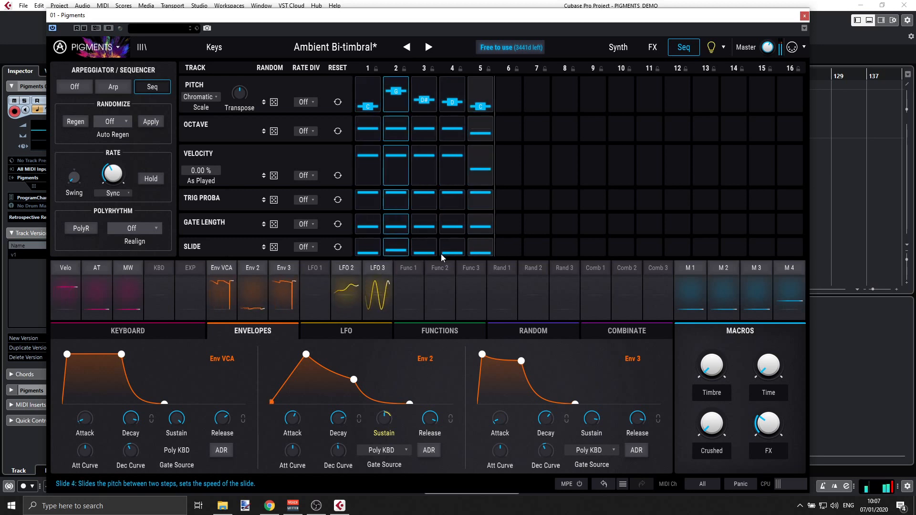
mouse_move(441, 253)
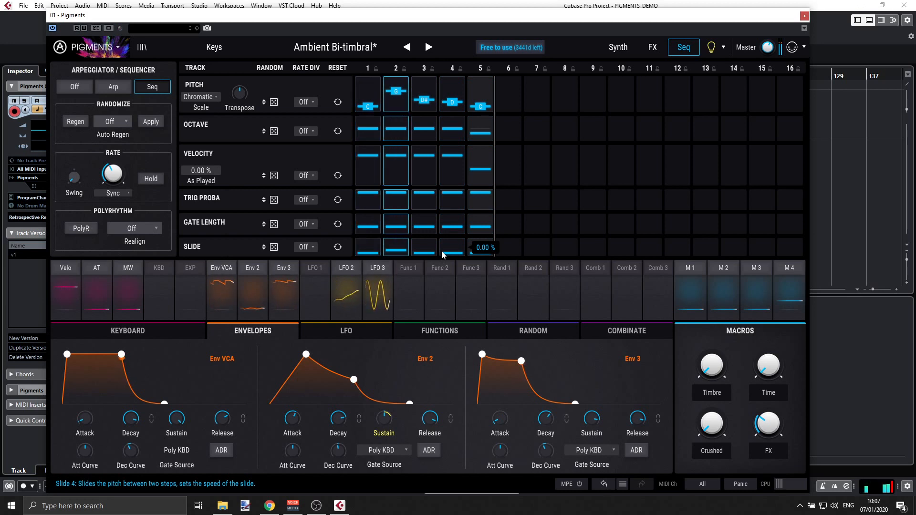
- Lengthen the gate of step 4 and lower the trigger probability of step 5
left_click(442, 222)
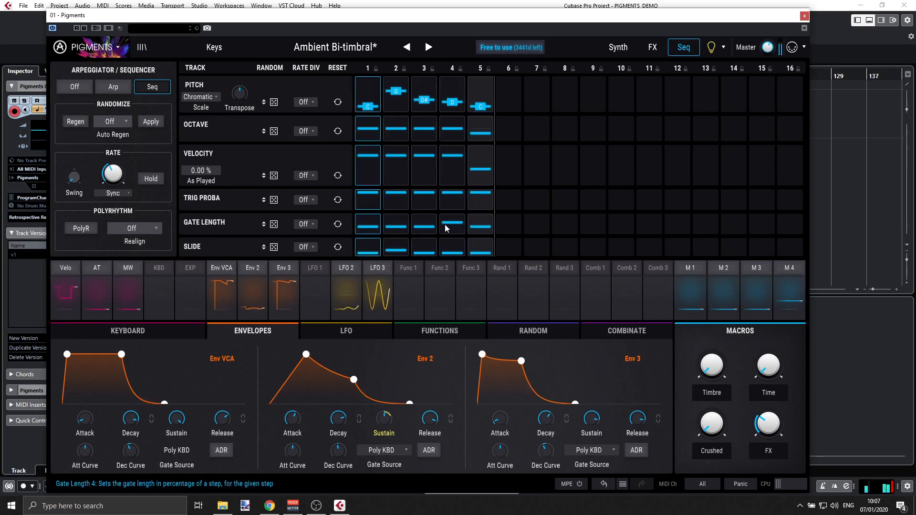
mouse_move(444, 224)
left_mouse_down()
mouse_move(448, 235)
mouse_move(451, 209)
mouse_move(452, 221)
left_mouse_up()
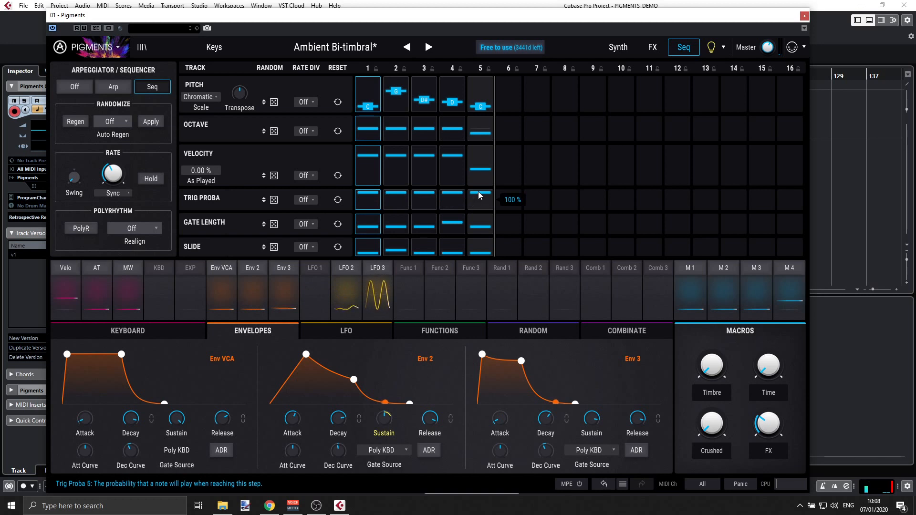
left_click_drag(478, 190, 479, 199)
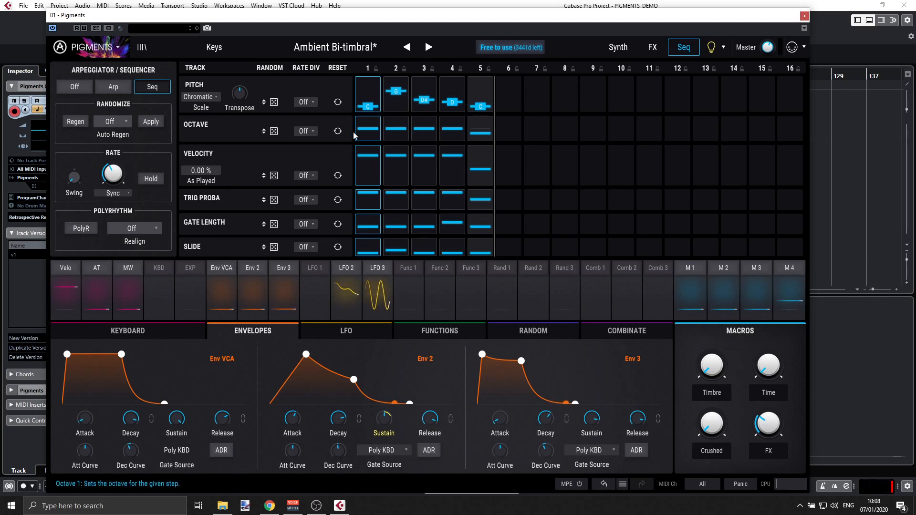
- Set the sequencer's auto regen to 1/4 bar and raise the random amount of the pitch track
left_click(315, 104)
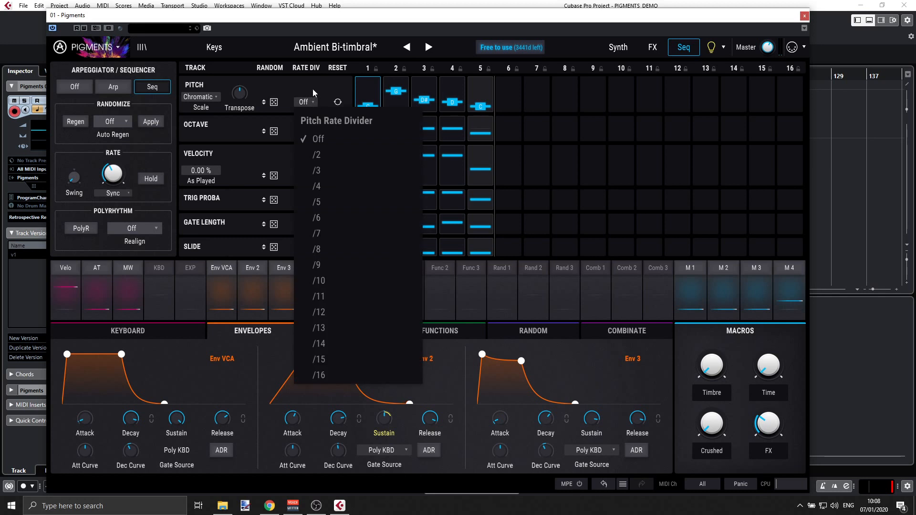
left_click(313, 90)
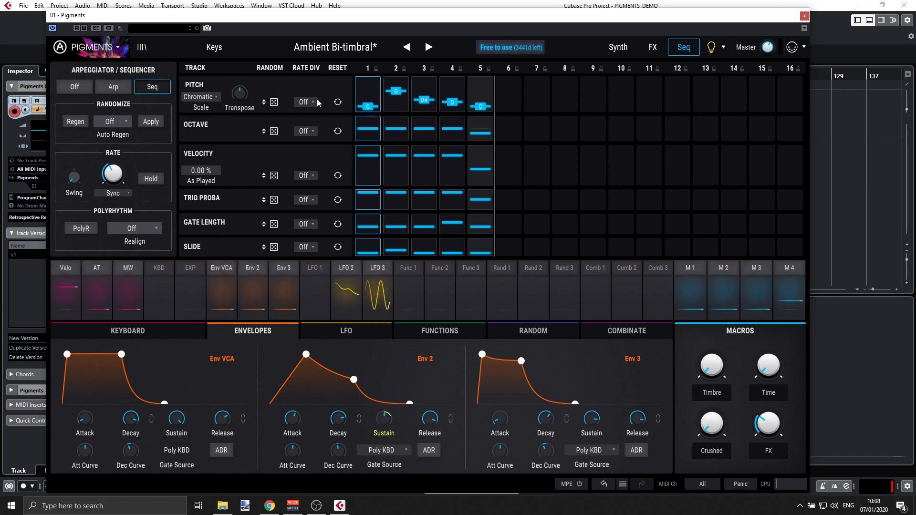
left_click(125, 123)
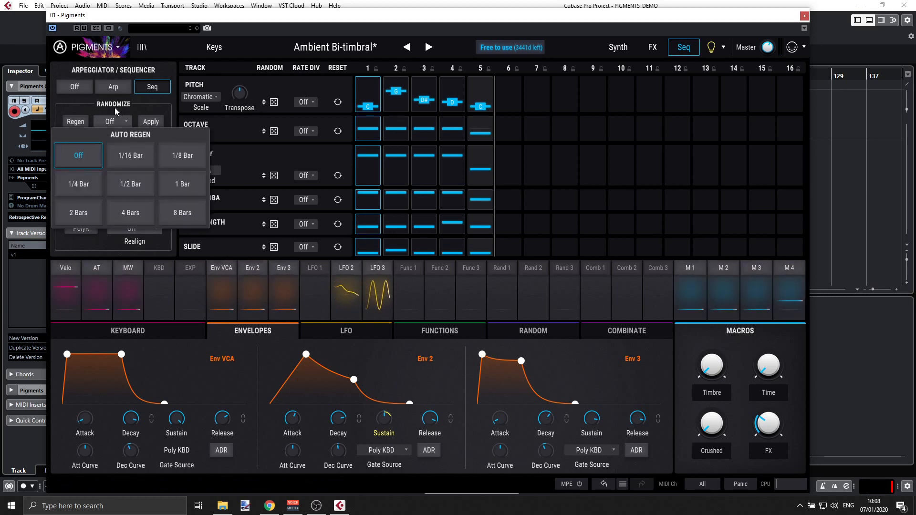
left_click(79, 184)
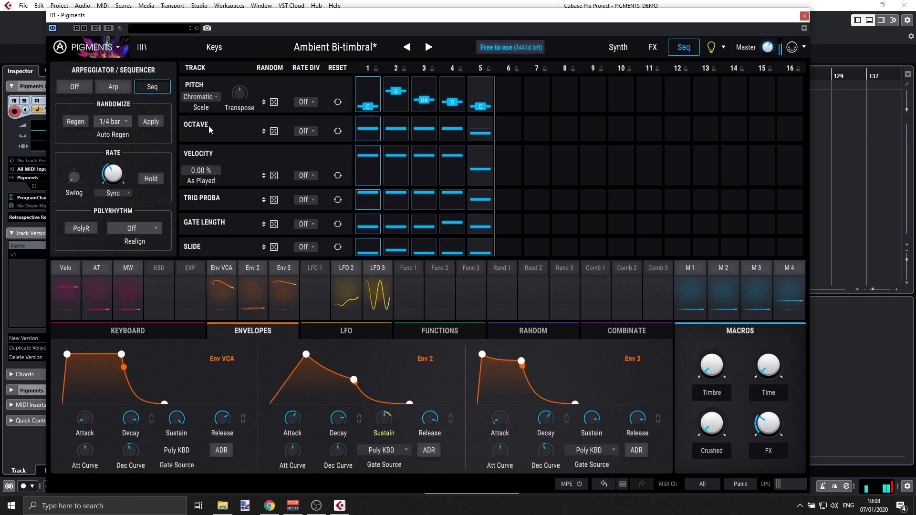
mouse_move(270, 106)
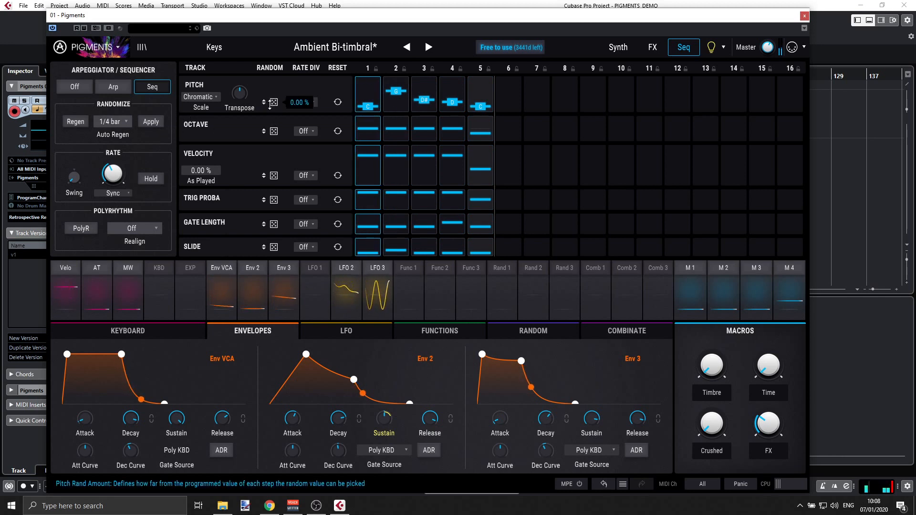
left_click_drag(270, 106, 270, 90)
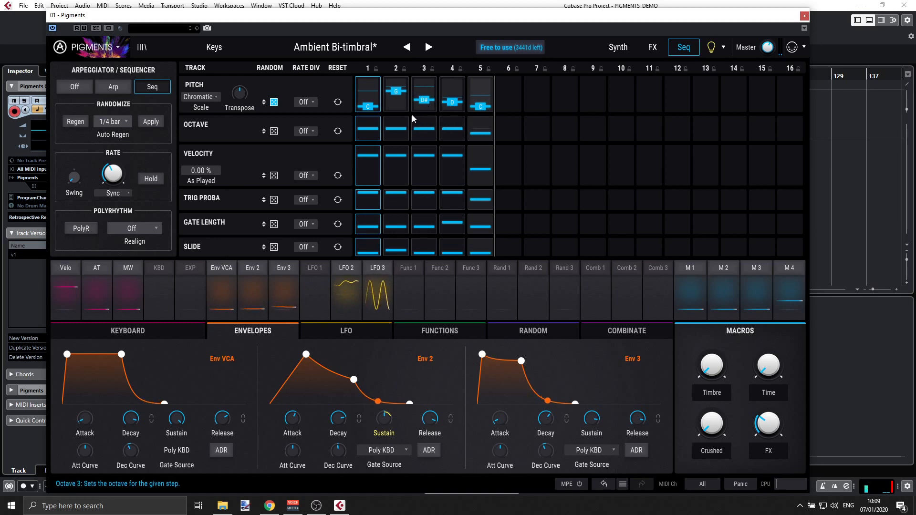
left_click(304, 101)
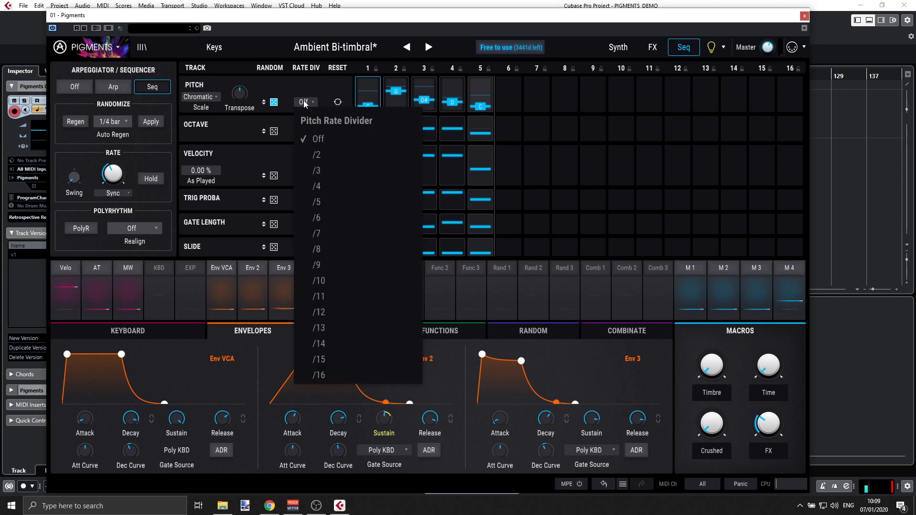
left_click(319, 99)
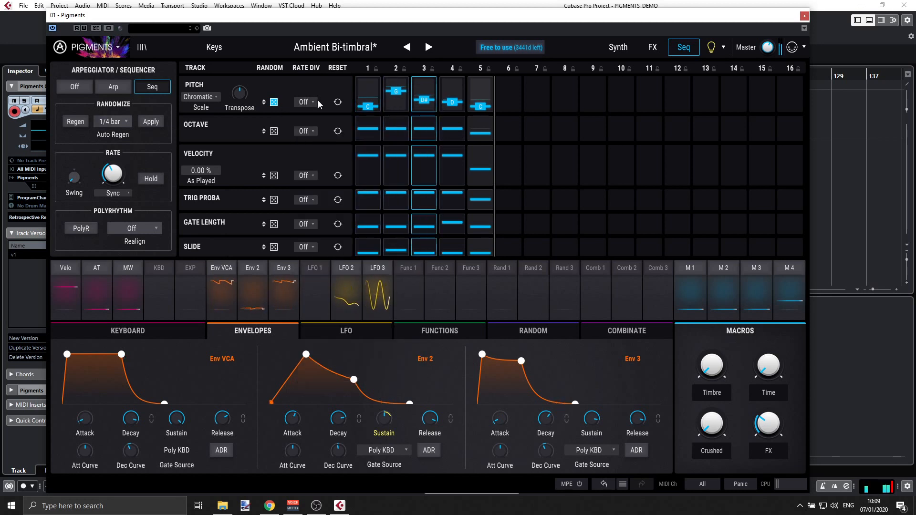
mouse_move(246, 94)
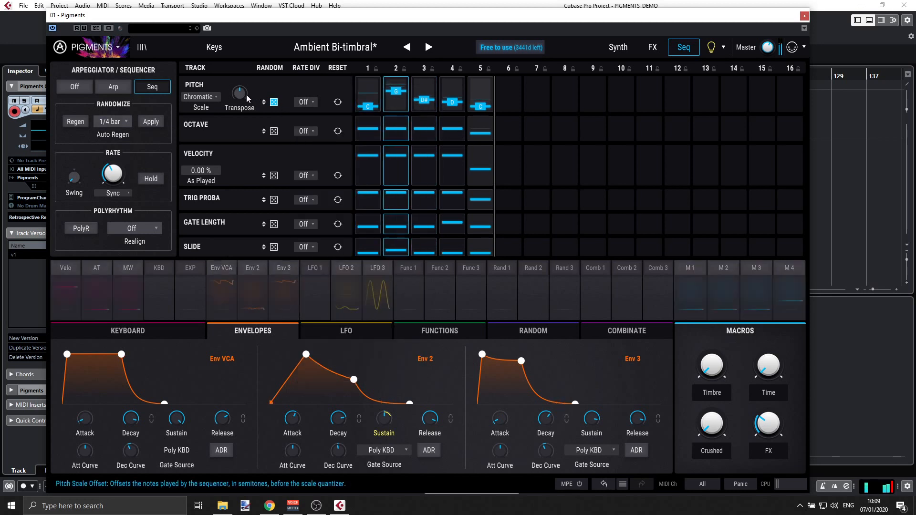
- Try the Melodic Minor scale for the sequencer's pitch track and set it to Harmonic Minor
left_click(209, 97)
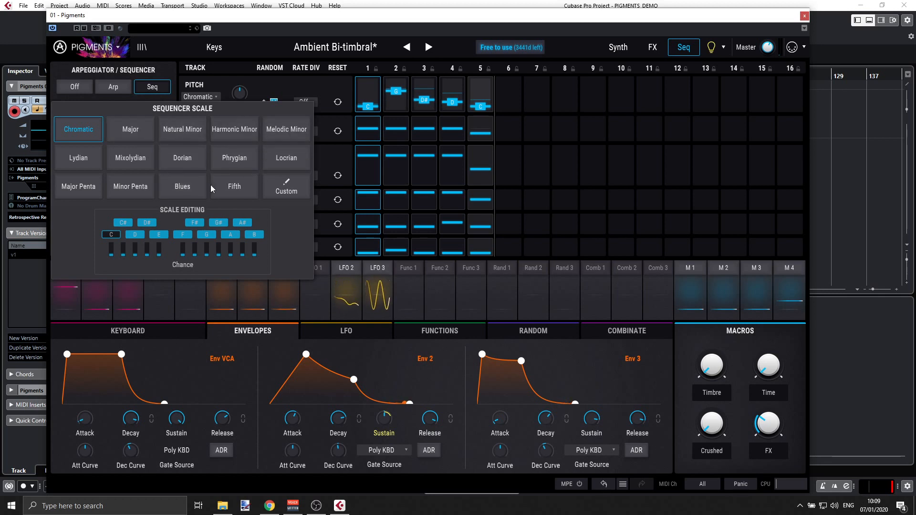
left_click(224, 131)
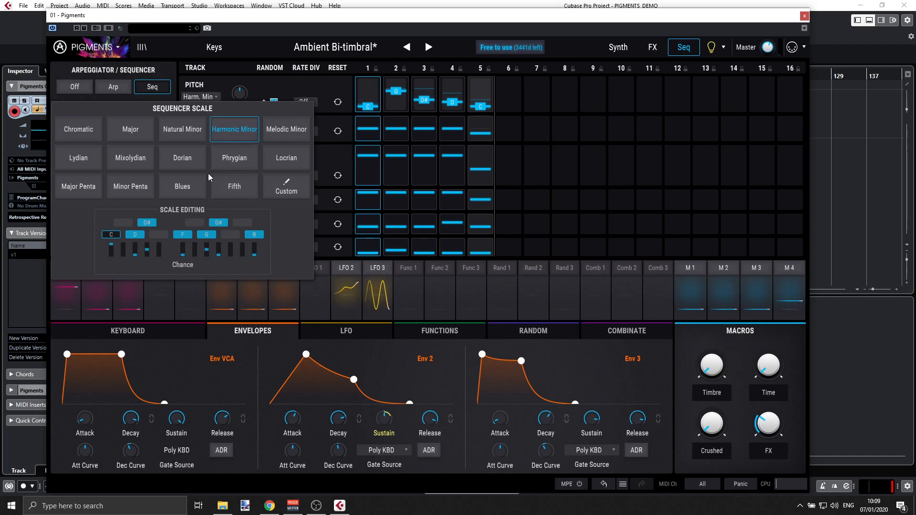
left_click(263, 130)
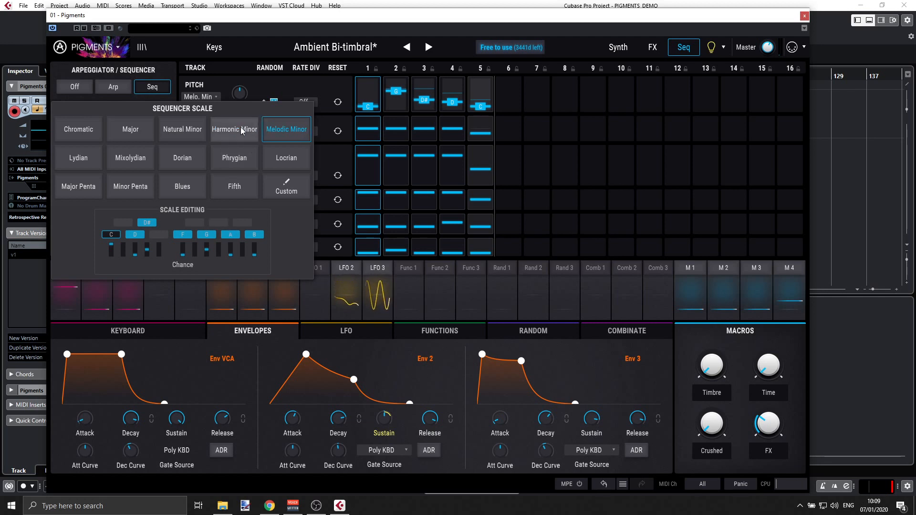
left_click(240, 128)
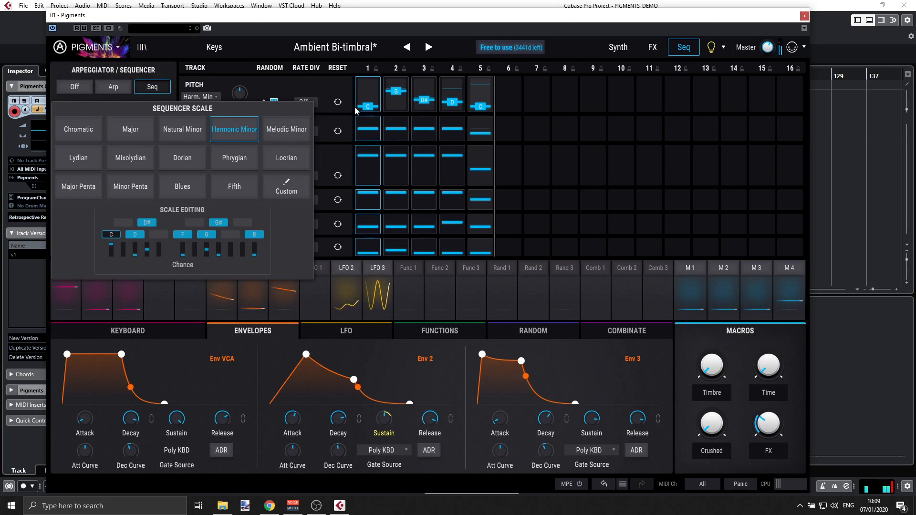
- Try other scale notes as the pitch of sequencer step 1 and return it to C
left_click(368, 93)
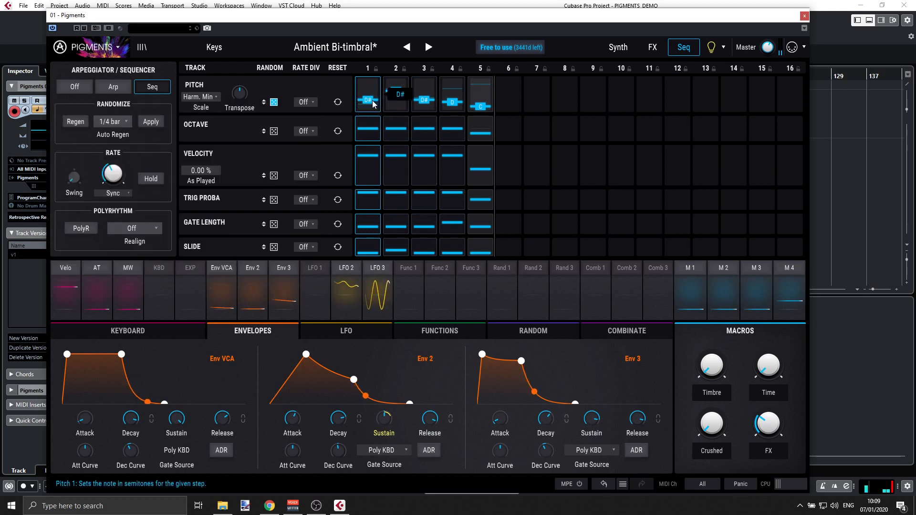
left_click_drag(370, 111, 373, 72)
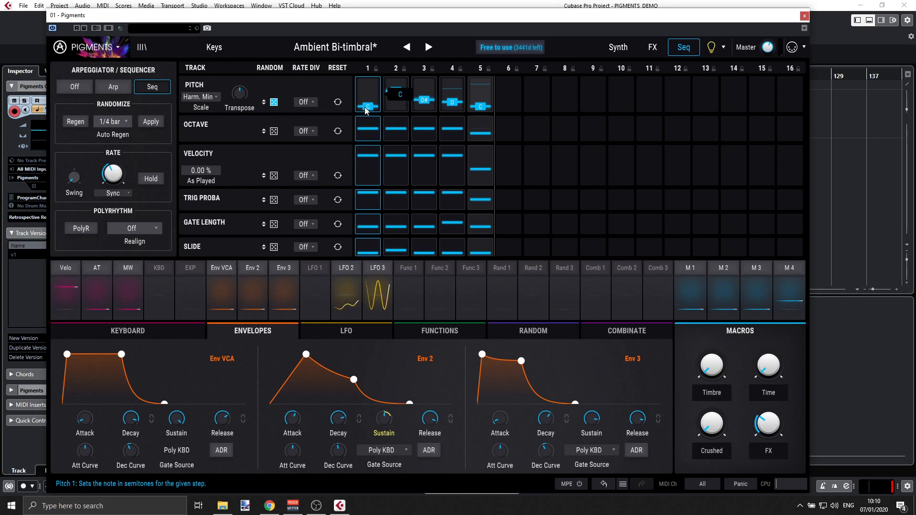
mouse_move(366, 111)
left_mouse_down()
mouse_move(375, 96)
mouse_move(374, 110)
left_mouse_up()
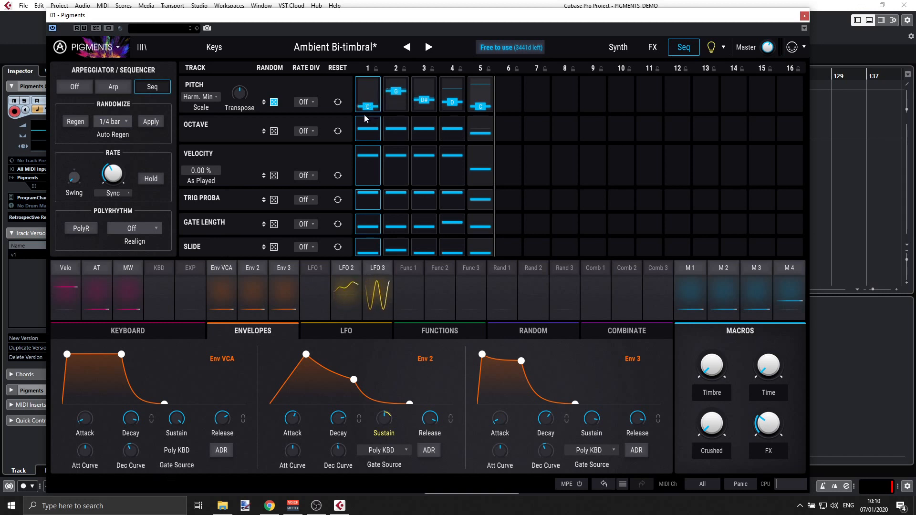
- Set the scale of the sequencer's pitch track to Dorian
left_click(211, 95)
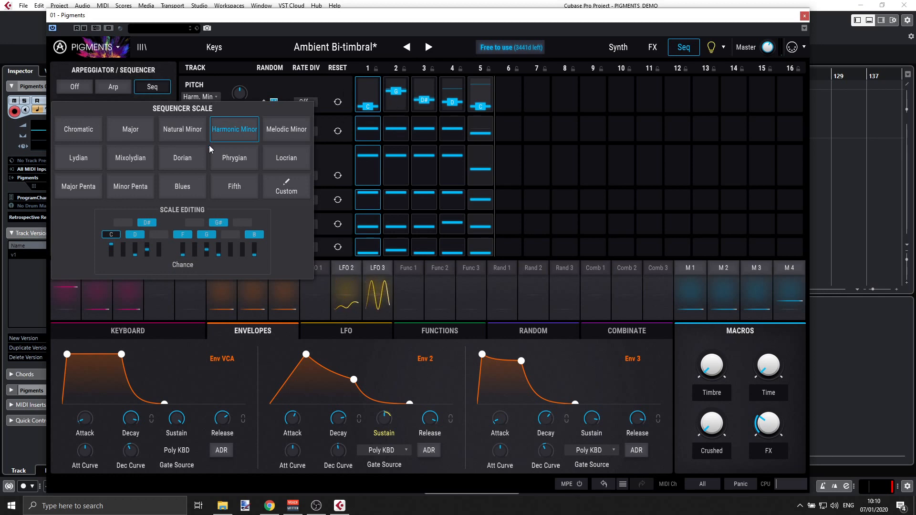
left_click(205, 157)
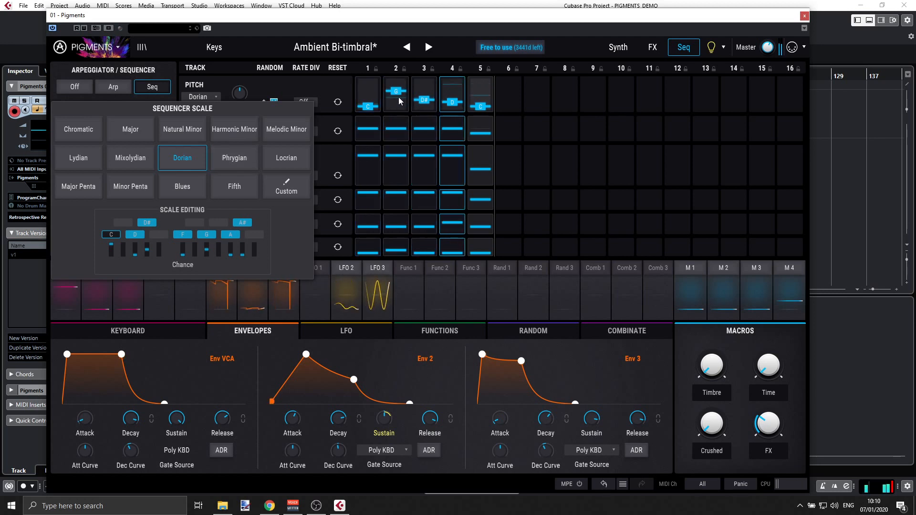
left_click(221, 78)
- Switch from the sequencer to the arpeggiator and set its mode to Up & Down Inc
left_click(122, 90)
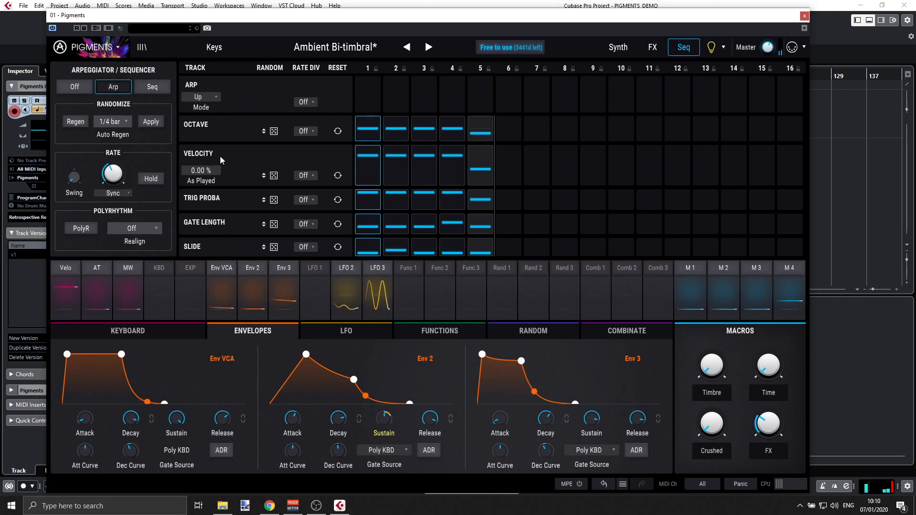
left_click(198, 97)
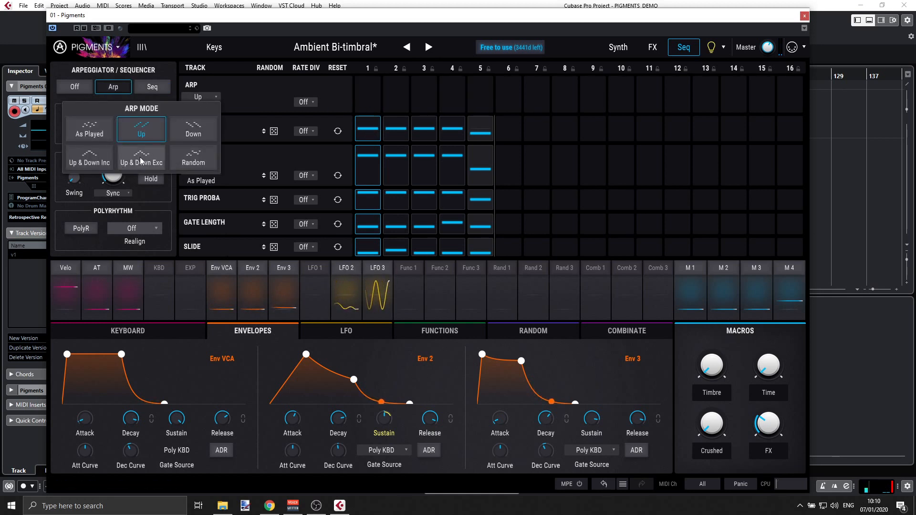
left_click(90, 158)
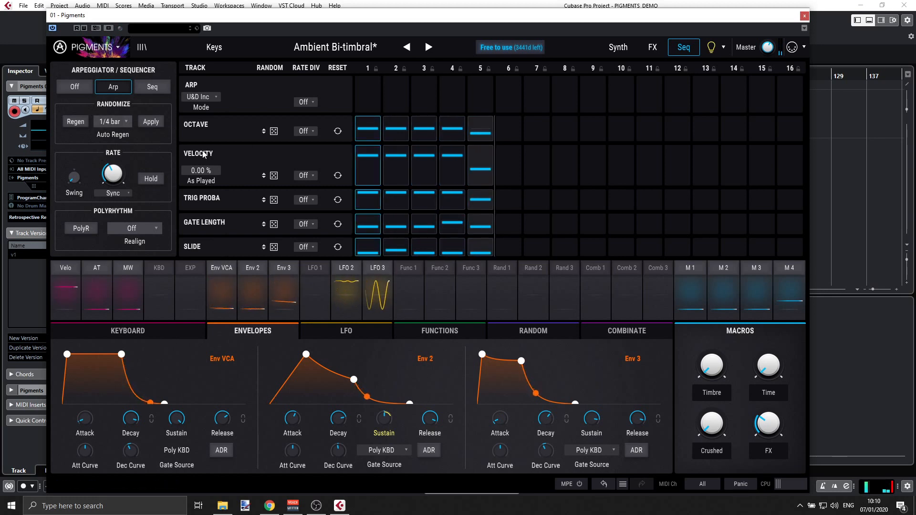
mouse_move(133, 161)
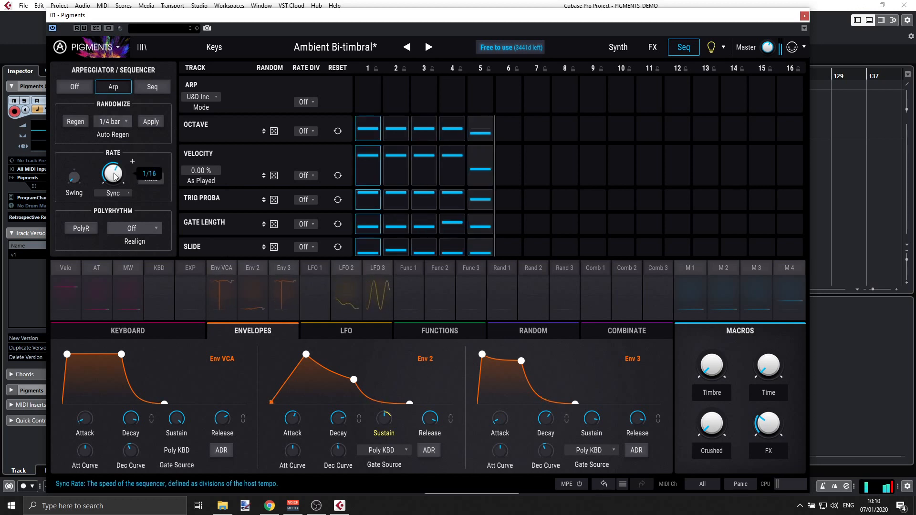
- Switch back to the sequencer and set the polyrhythm realign interval to 1/2 bar
left_click(156, 86)
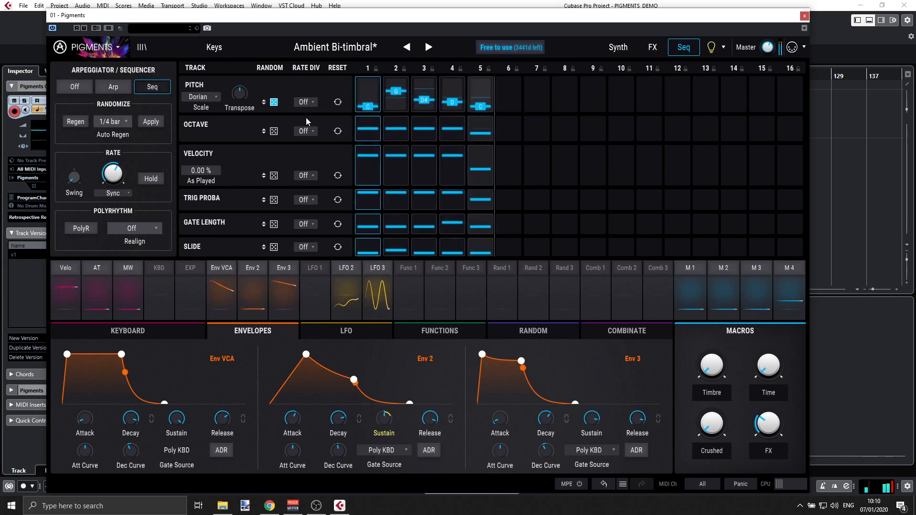
left_click(155, 228)
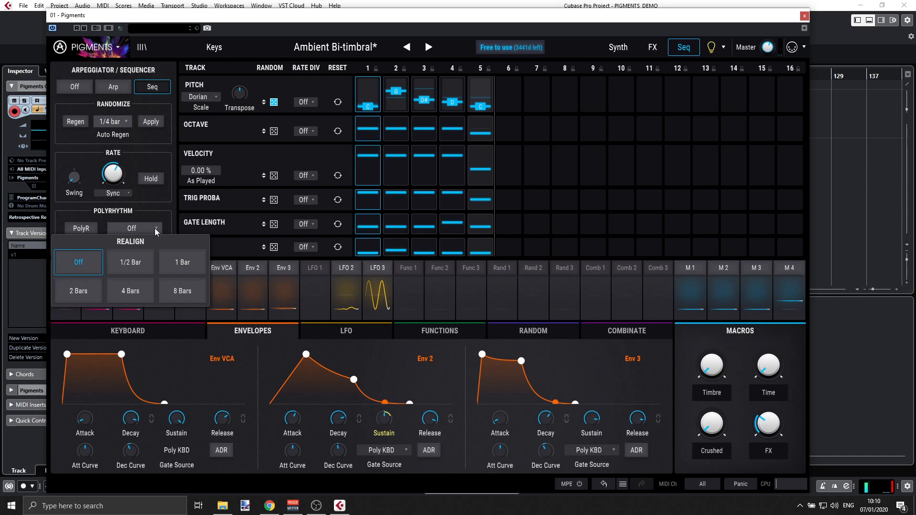
left_click(136, 256)
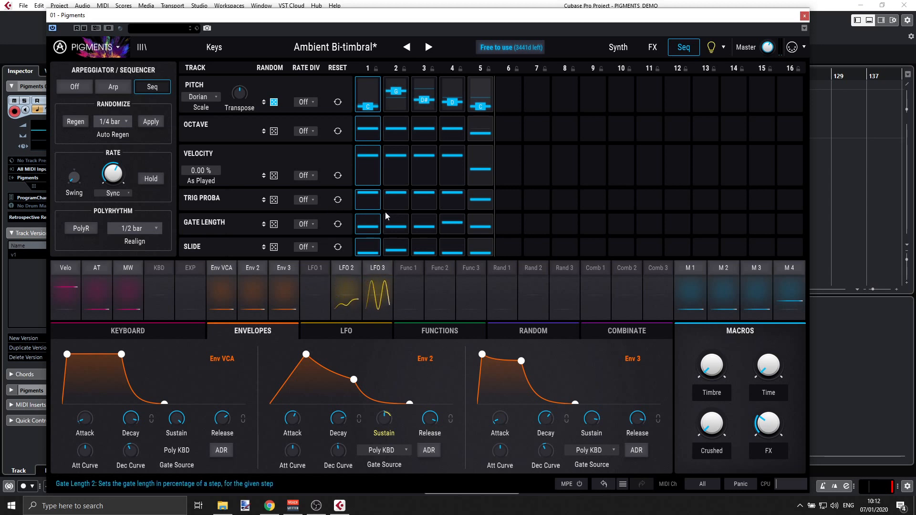
- Try Engine 1 as Analog, Wavetable and Sample types, and show the main page with the granular controls
left_click(621, 47)
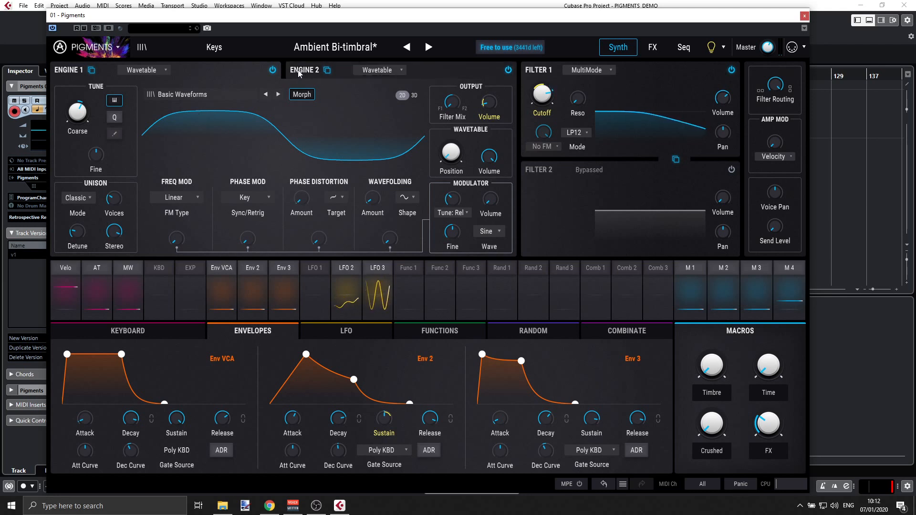
left_click(152, 70)
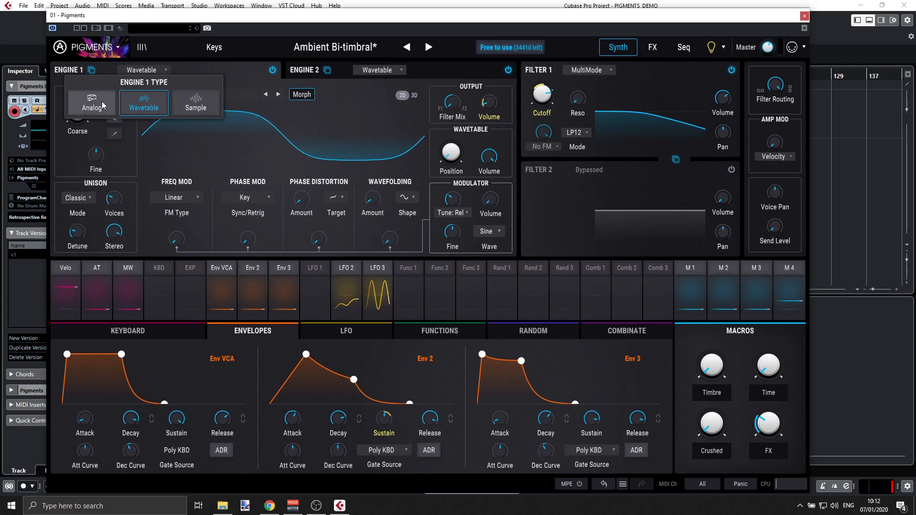
left_click(84, 100)
left_click(141, 70)
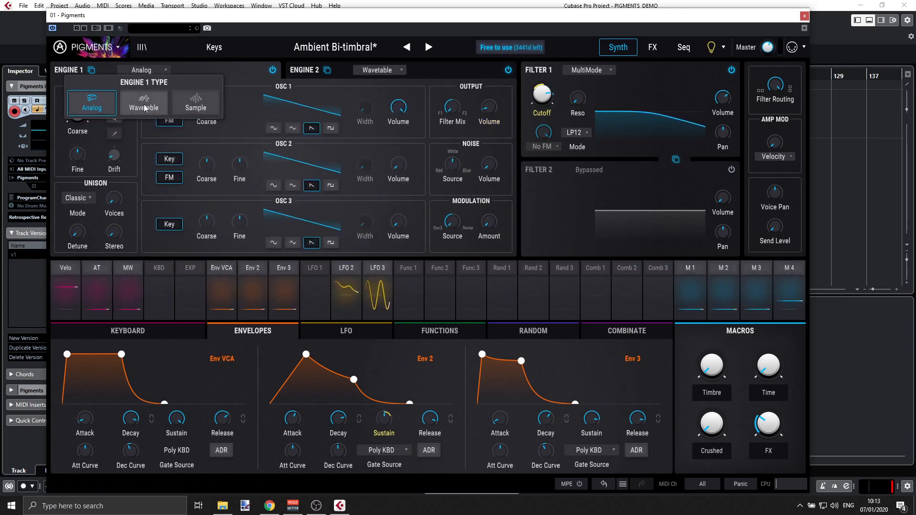
left_click(144, 102)
left_click(157, 70)
left_click(196, 102)
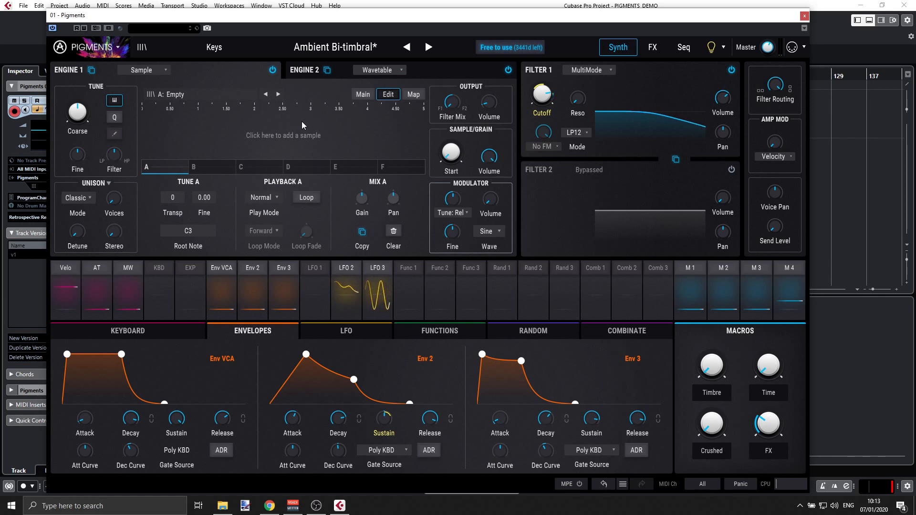
left_click(363, 94)
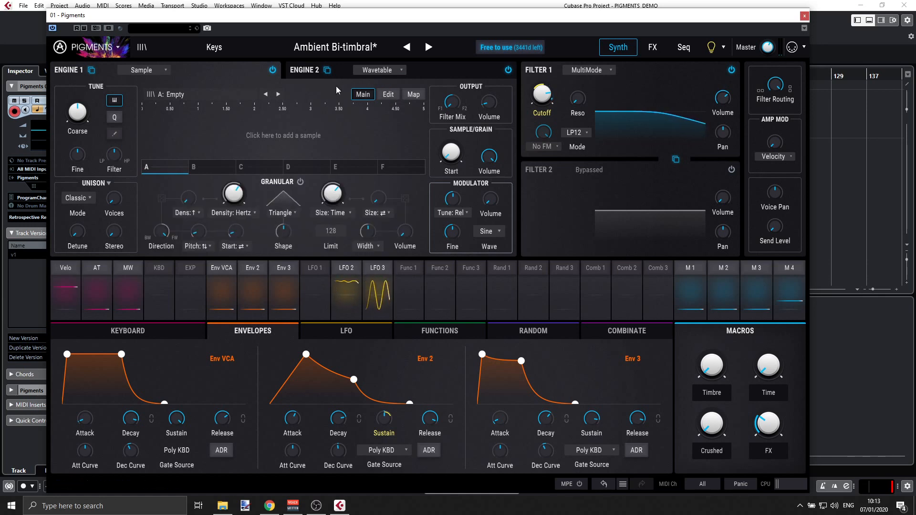
- Load the Analog Unison preset for comparison and return to the Ambient Bi-timbral preset
left_click(426, 47)
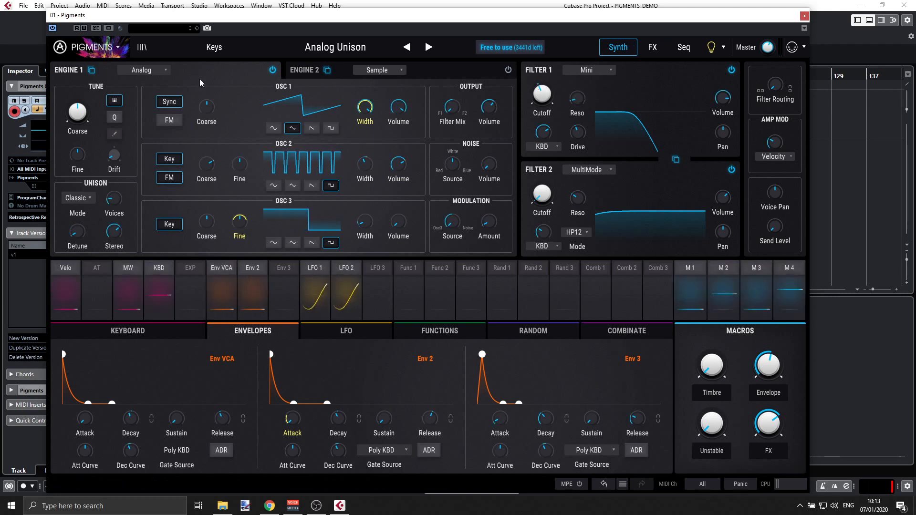
mouse_move(200, 163)
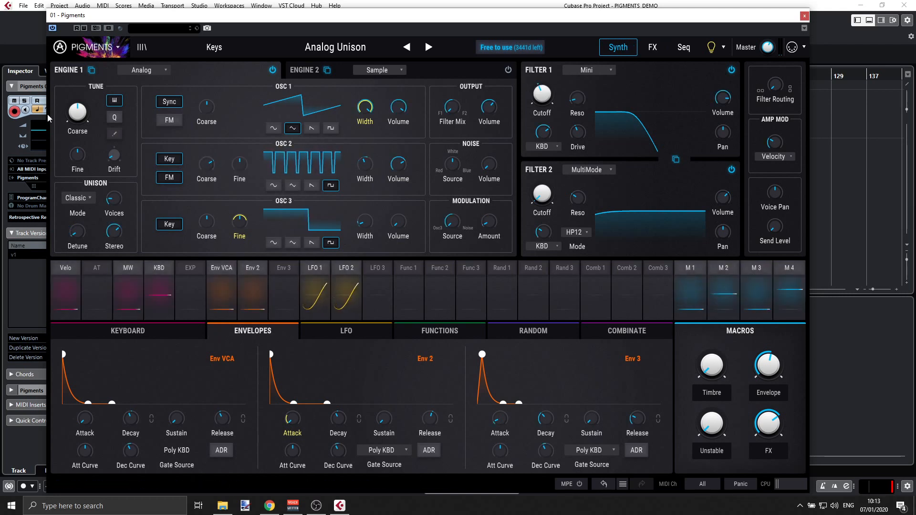
mouse_move(83, 109)
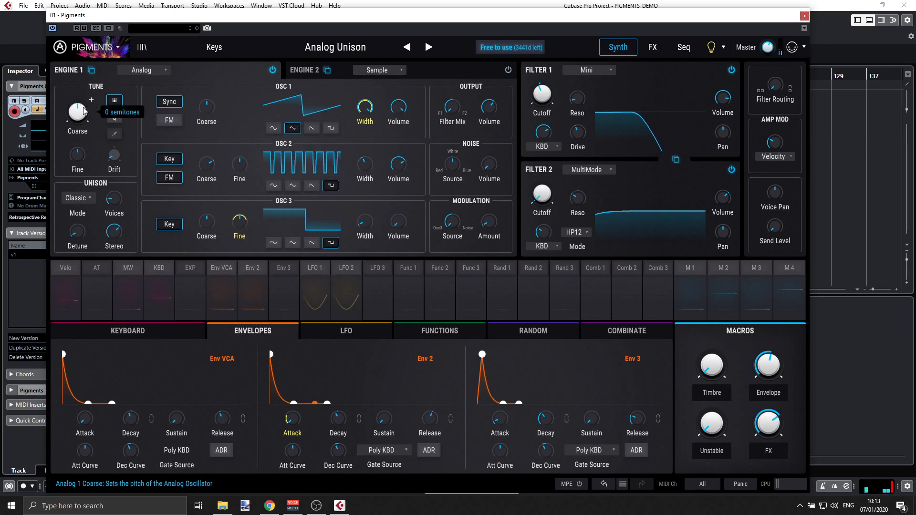
left_click(407, 47)
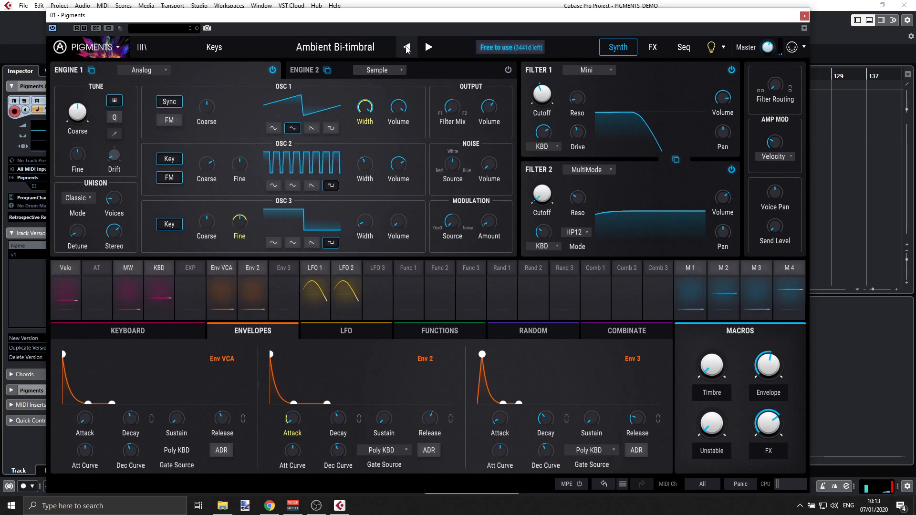
mouse_move(78, 104)
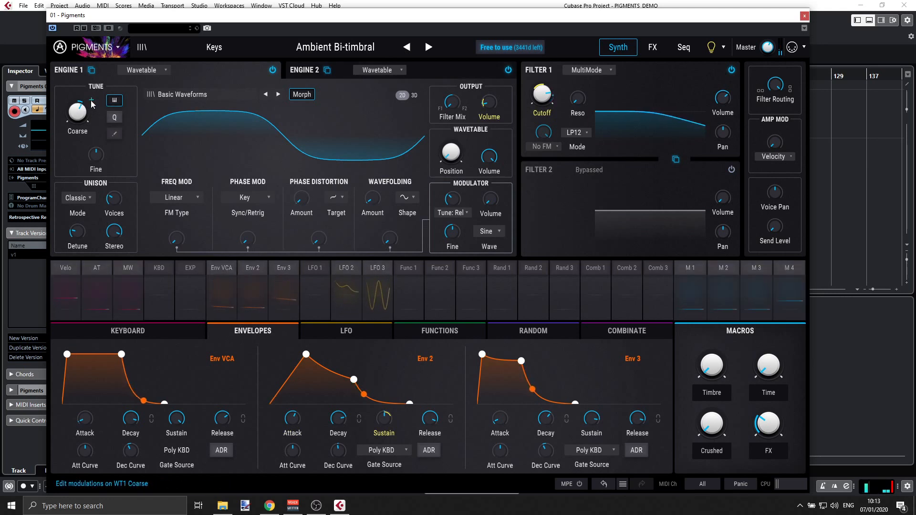
- Assign Function 1 as a modulation source for Engine 1's Coarse tune with an amount of 0.13, and show the function's curve
left_click(91, 100)
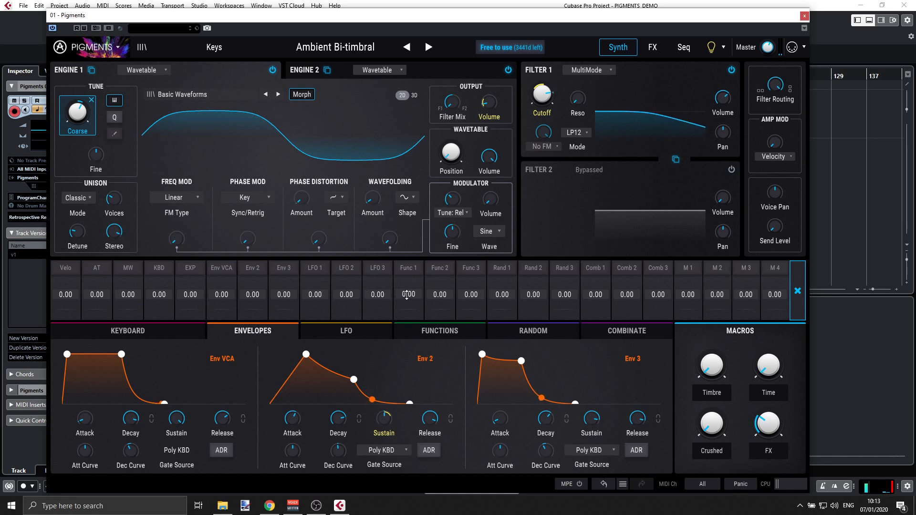
left_click_drag(408, 295, 409, 292)
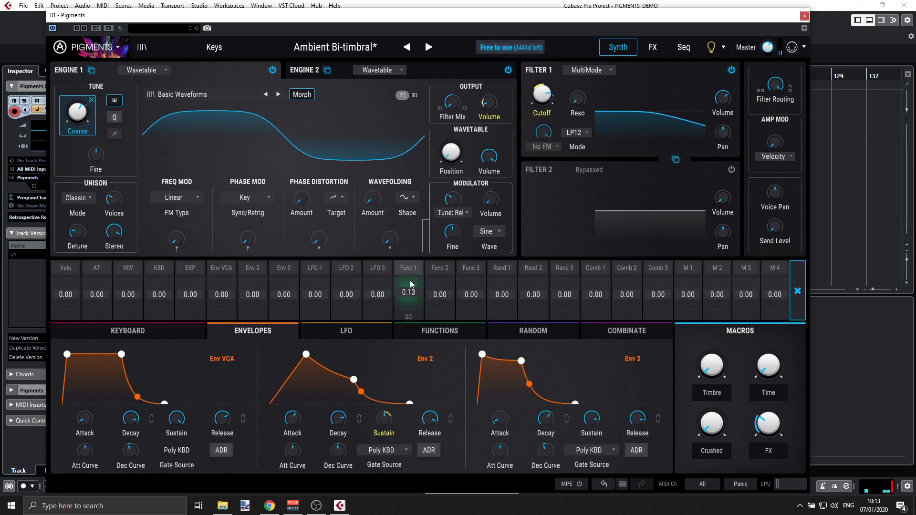
left_click(451, 331)
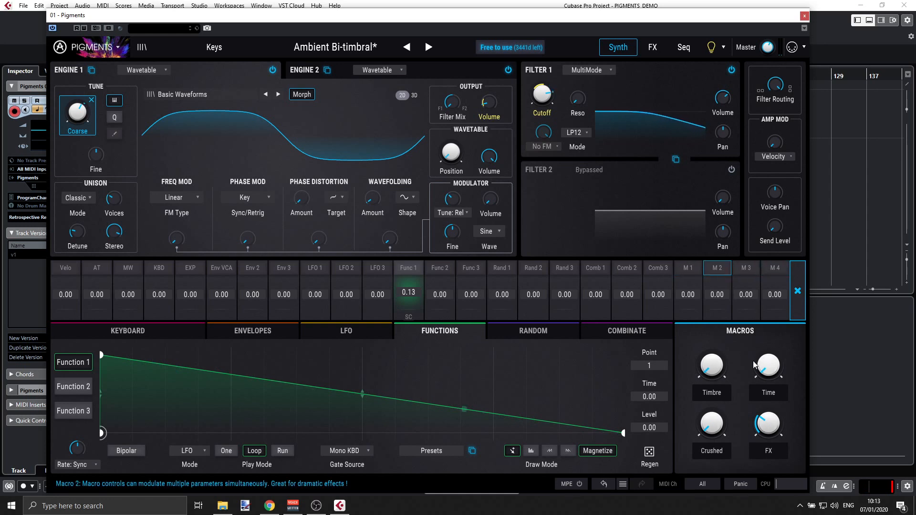
- Show the effects page with its buses, followed by the arpeggiator/sequencer page
mouse_move(773, 372)
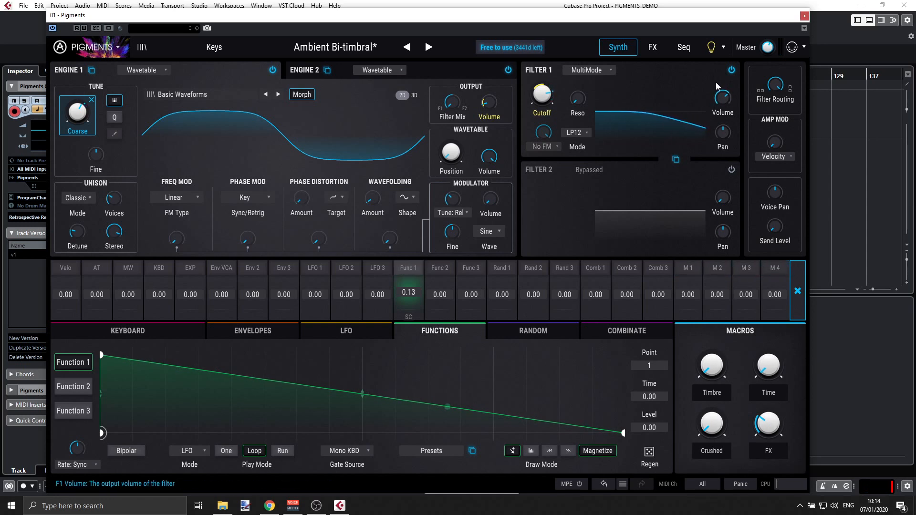
left_click(652, 47)
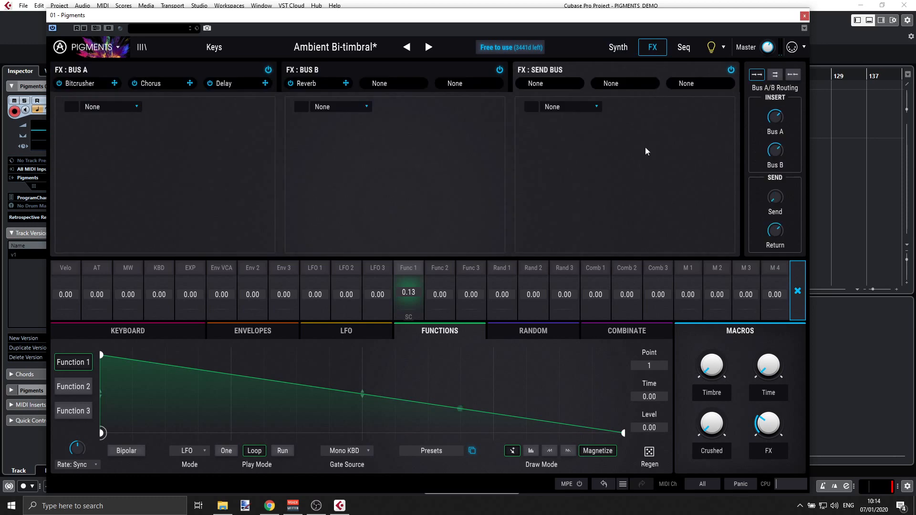
left_click(684, 46)
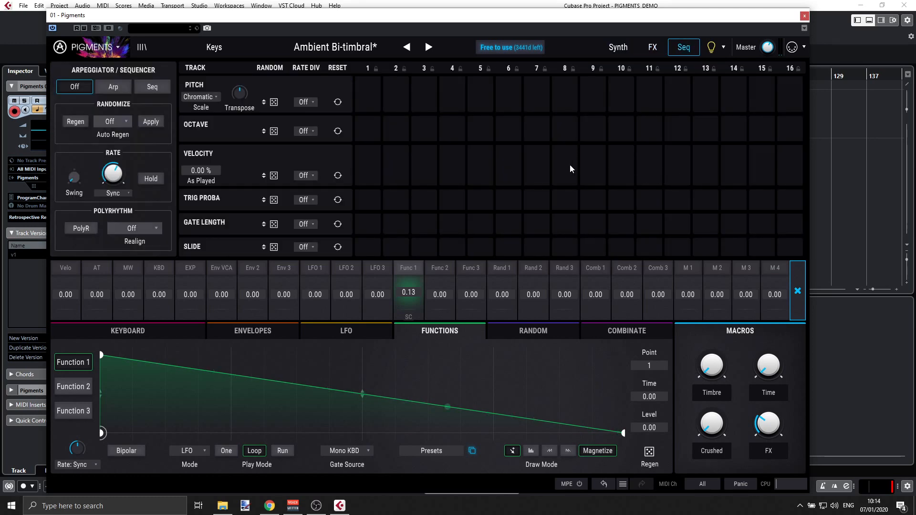